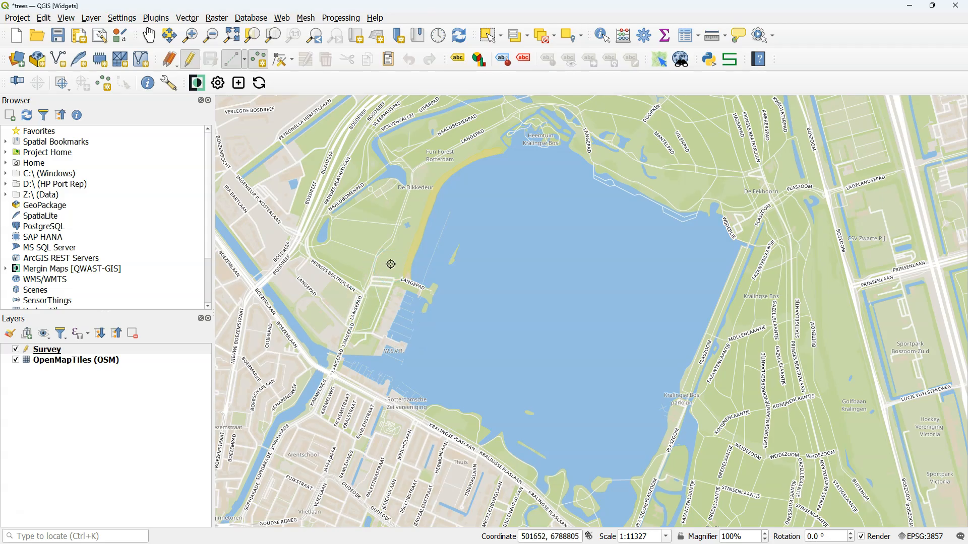
- Add a tree point west of the lake with tree type Broadleaf, crown radius 500 cm and tree height 10 m
{"action": "left_click", "coordinate": [390, 264]}
{"action": "left_click", "coordinate": [392, 149]}
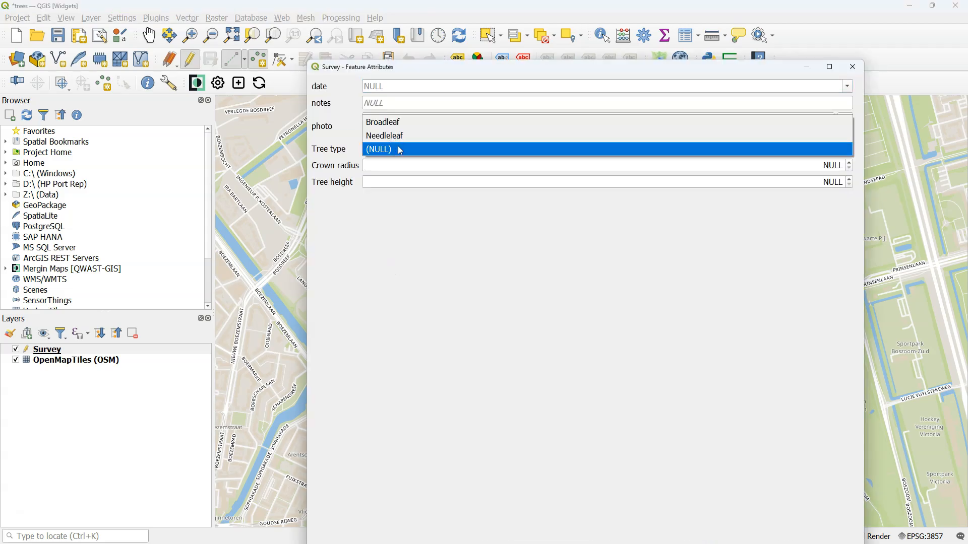
{"action": "left_click", "coordinate": [396, 123]}
{"action": "left_click", "coordinate": [388, 165]}
{"action": "type", "text": "500"}
{"action": "left_click", "coordinate": [750, 184]}
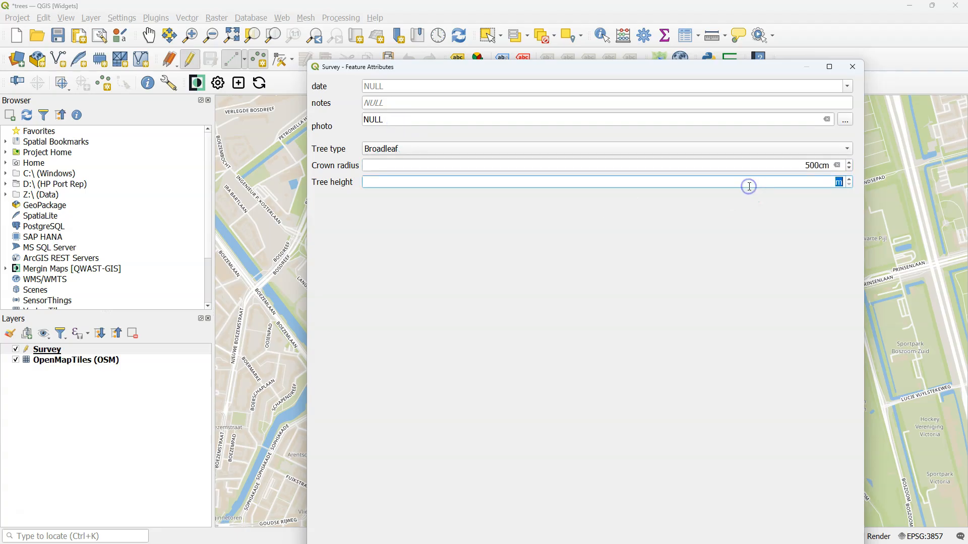
{"action": "double_click", "coordinate": [501, 67]}
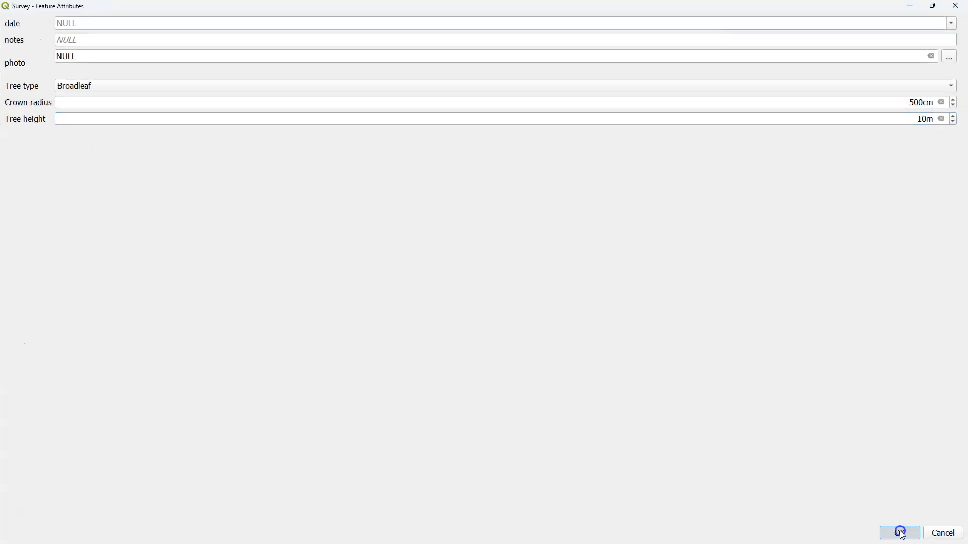
{"action": "left_click", "coordinate": [900, 534]}
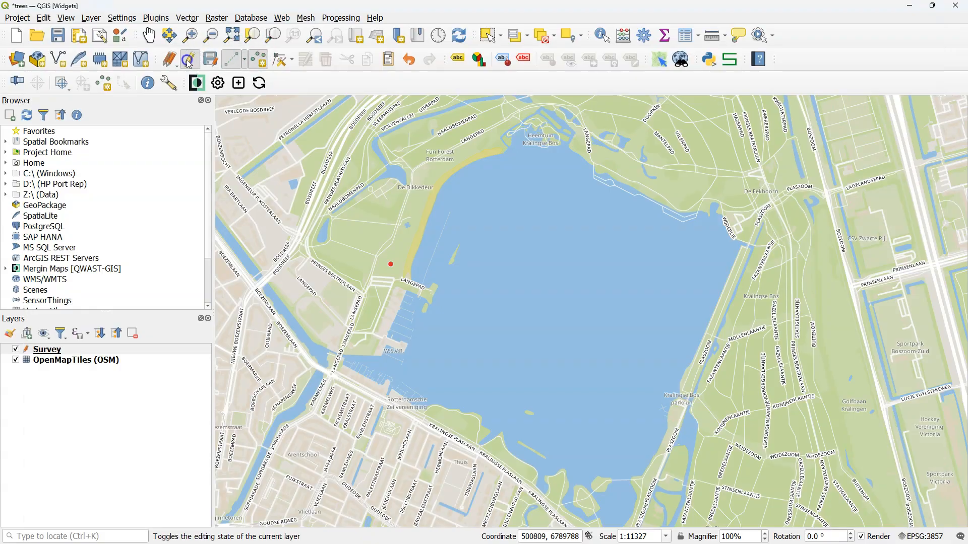
- Stop editing the Survey layer and save its edits
{"action": "left_click", "coordinate": [189, 60]}
{"action": "left_click", "coordinate": [487, 283]}
{"action": "left_click", "coordinate": [148, 362]}
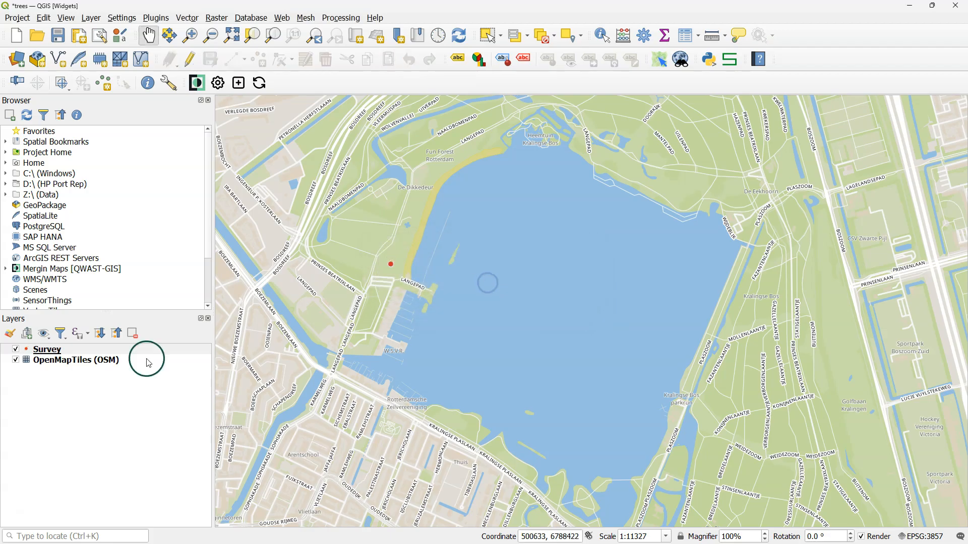
- Open the Survey layer's styling and apply the "dot white" preset to its marker symbol
{"action": "left_click", "coordinate": [45, 349]}
{"action": "left_click", "coordinate": [10, 333]}
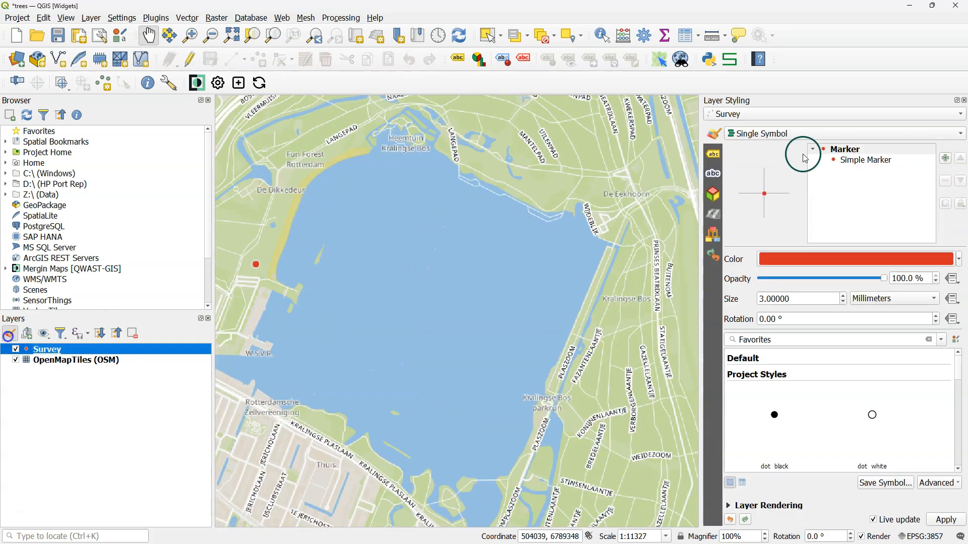
{"action": "left_click", "coordinate": [865, 161]}
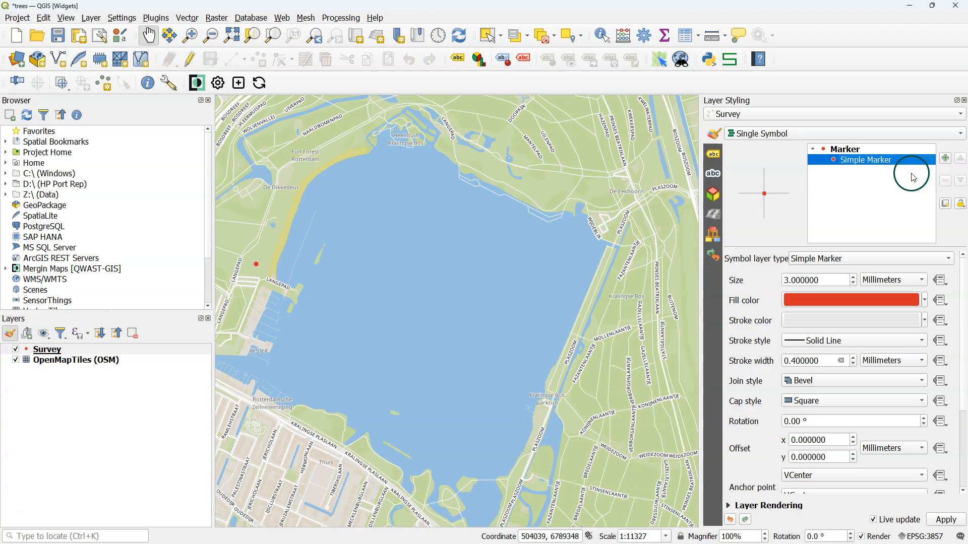
{"action": "left_click", "coordinate": [849, 150]}
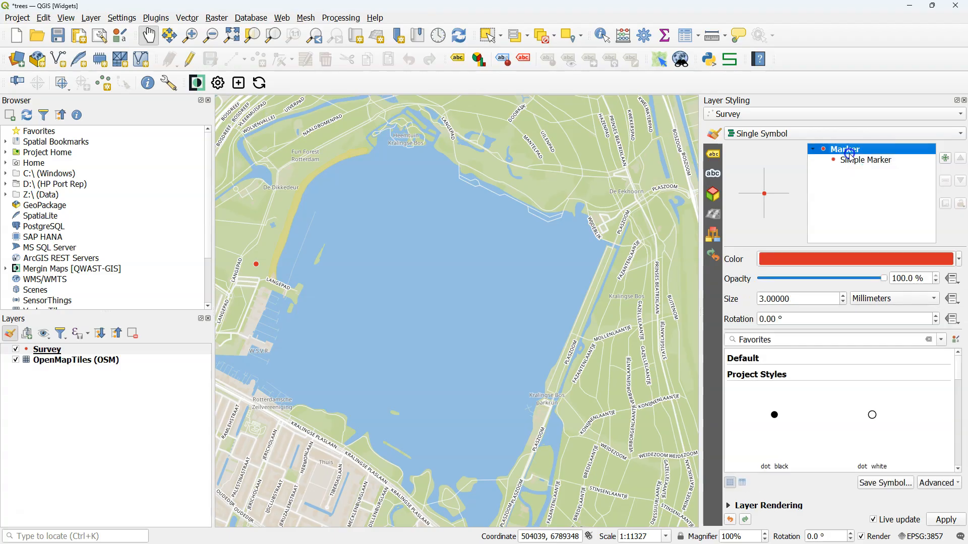
{"action": "left_click", "coordinate": [874, 416]}
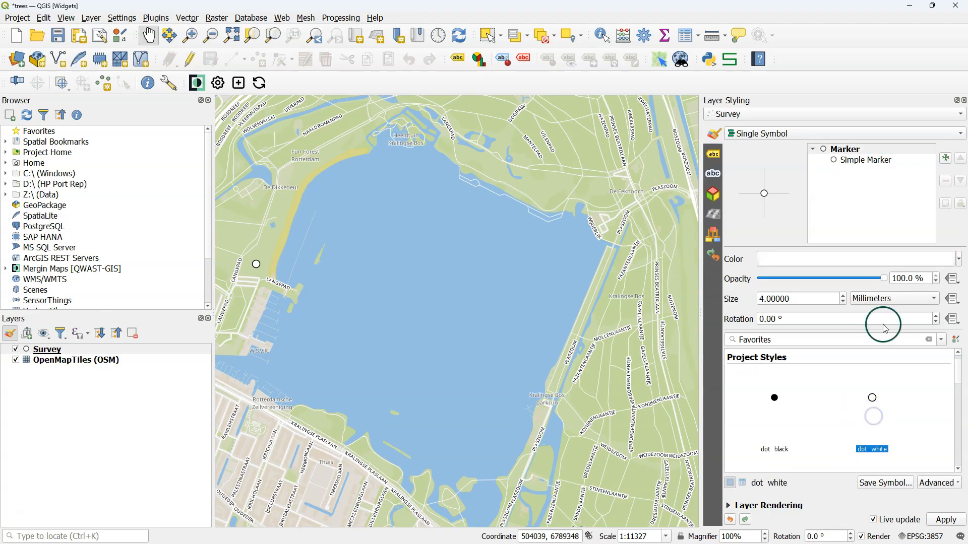
- Make the fill of the Survey symbol's circular simple marker transparent
{"action": "left_click", "coordinate": [852, 150]}
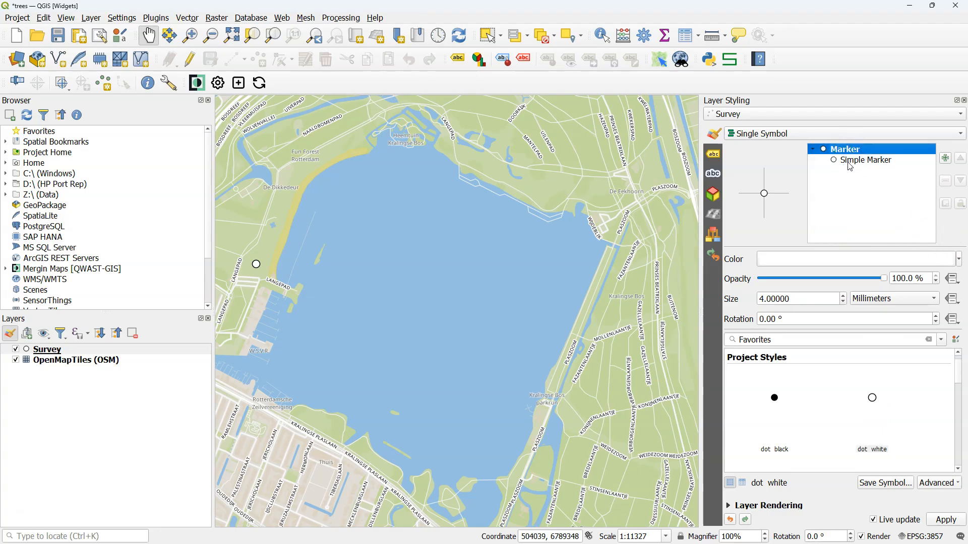
{"action": "left_click", "coordinate": [851, 161]}
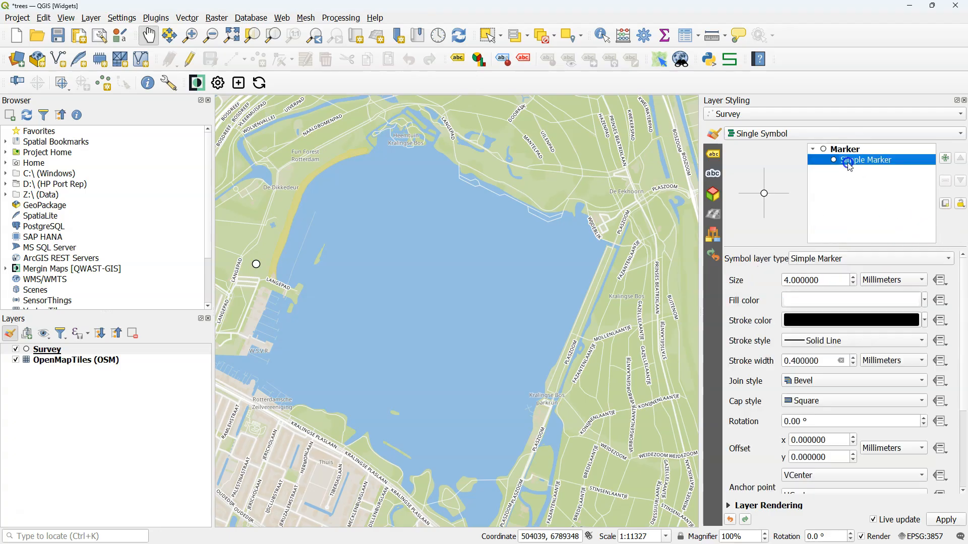
{"action": "left_click", "coordinate": [926, 310]}
{"action": "left_click", "coordinate": [791, 10]}
{"action": "left_click", "coordinate": [917, 246]}
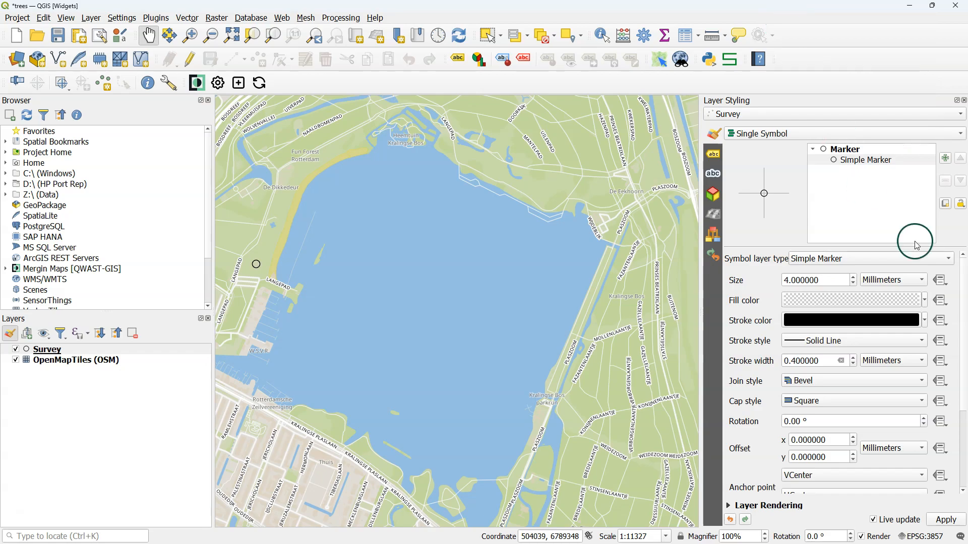
- Set the circular marker's stroke color to red
{"action": "left_click", "coordinate": [880, 320]}
{"action": "left_click", "coordinate": [783, 146]}
{"action": "left_click", "coordinate": [748, 247]}
{"action": "left_click", "coordinate": [737, 131]}
{"action": "left_click", "coordinate": [787, 178]}
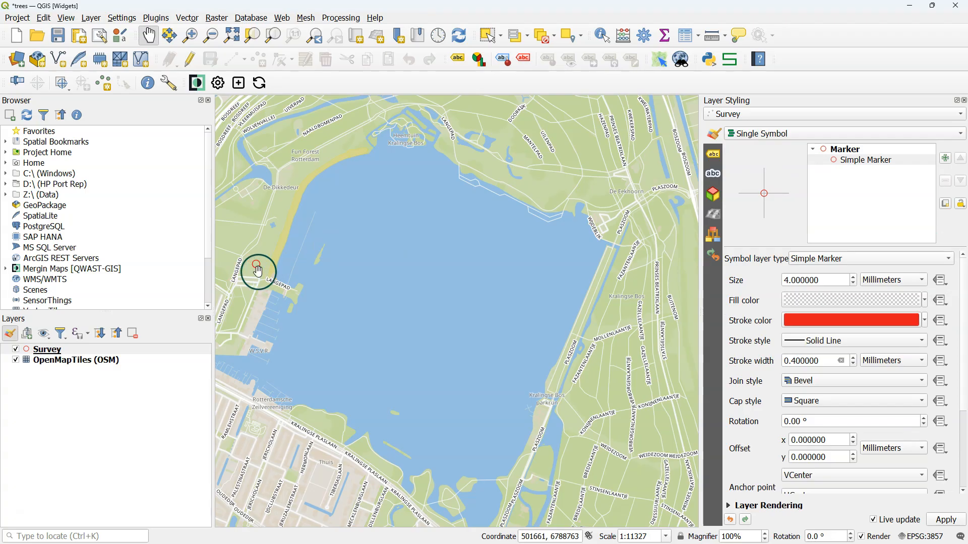
- Add a second simple marker layer to the Survey symbol and give it the thin cross shape
{"action": "left_click", "coordinate": [945, 159]}
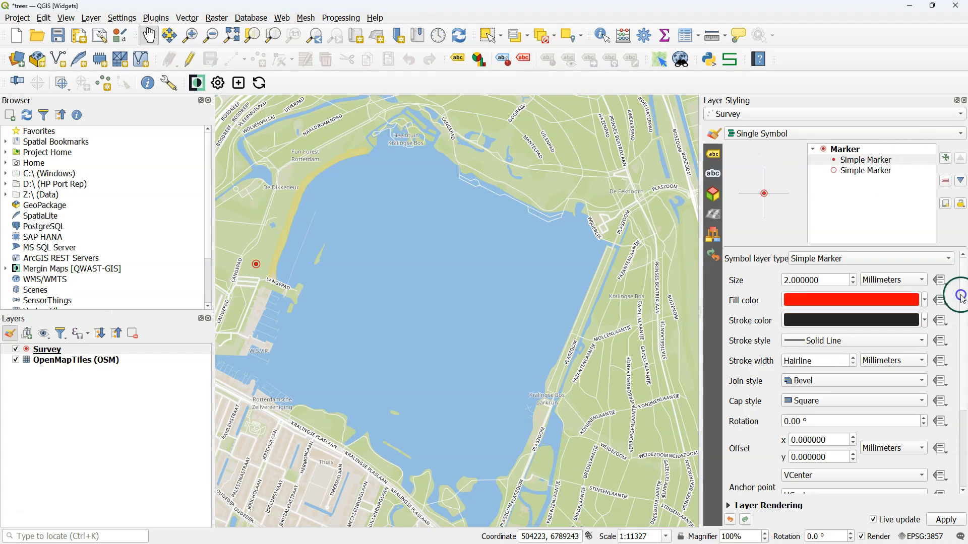
{"action": "scroll", "coordinate": [957, 400], "scroll_direction": "down", "scroll_amount": 3}
{"action": "left_click", "coordinate": [879, 448]}
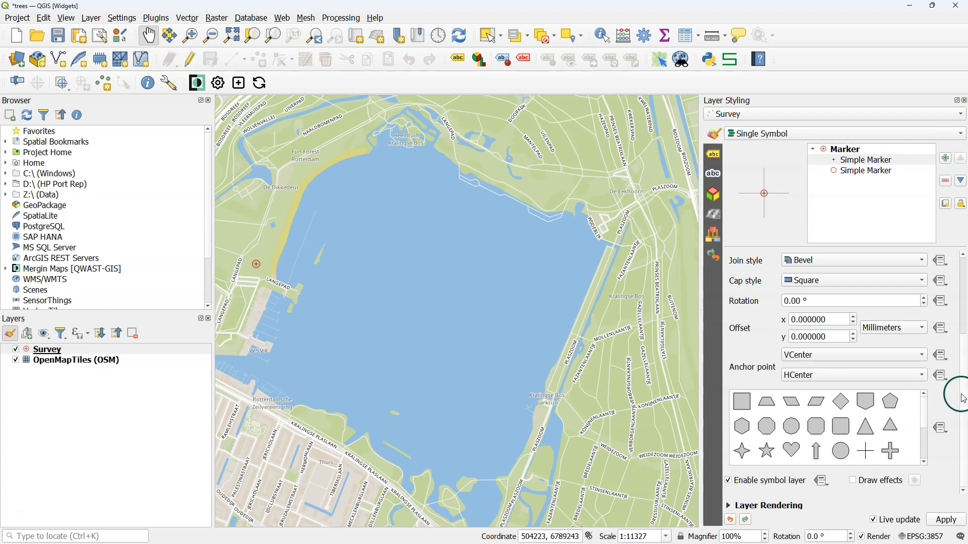
- Set the cross marker's stroke color to red and its size to 8 mm
{"action": "scroll", "coordinate": [958, 395], "scroll_direction": "up", "scroll_amount": 3}
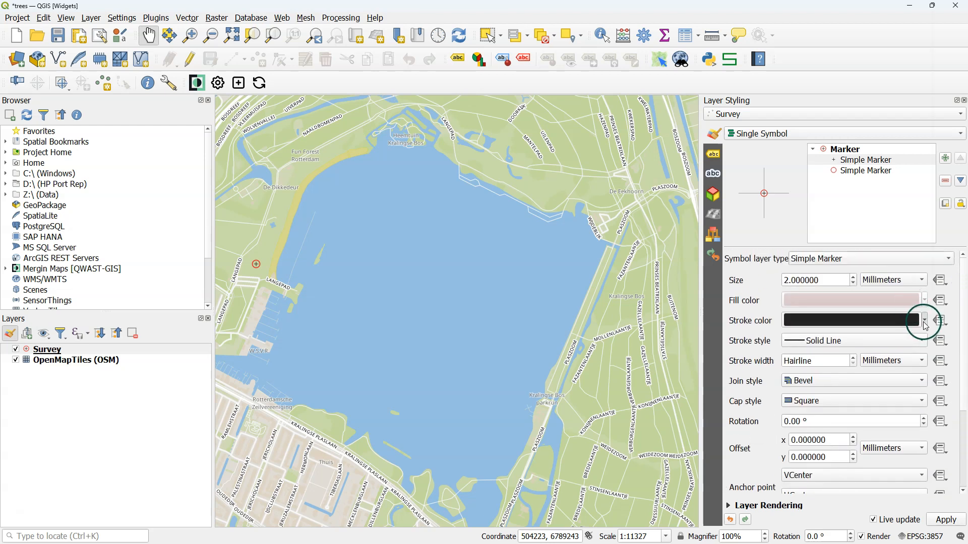
{"action": "left_click", "coordinate": [924, 320]}
{"action": "left_click", "coordinate": [790, 214]}
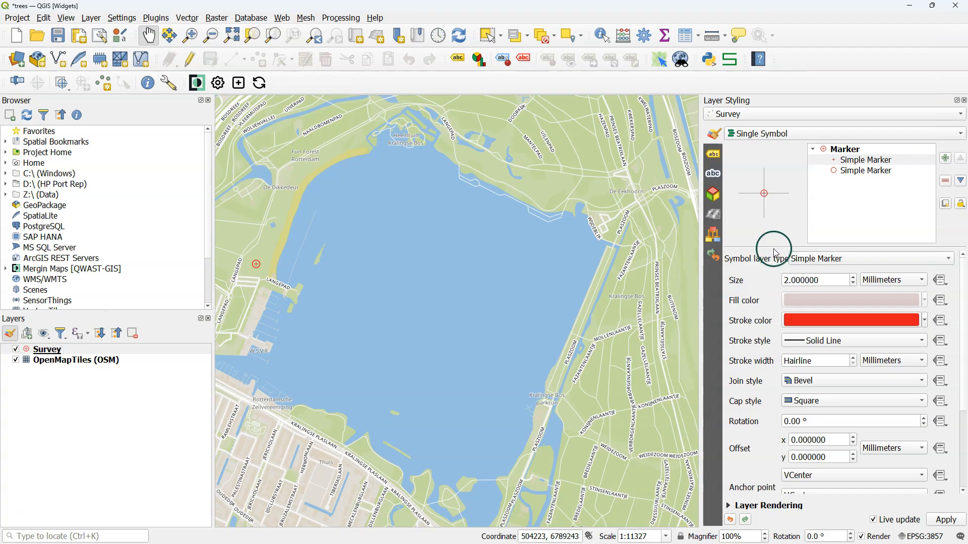
{"action": "left_click", "coordinate": [853, 278]}
{"action": "left_click", "coordinate": [853, 277]}
{"action": "type", "text": "8"}
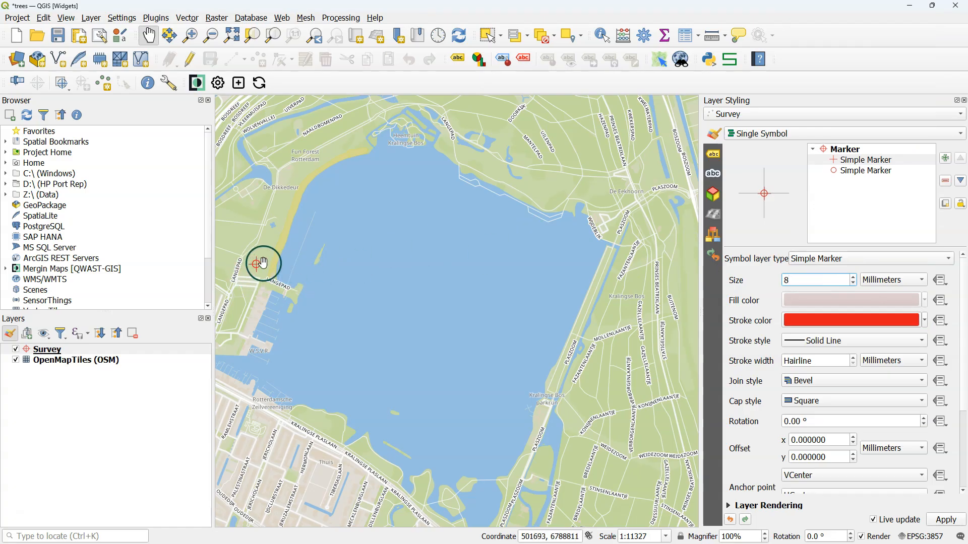
- Save and sync the project to Mergin Maps, and inspect the tree point's symbol in the Mergin Maps app
{"action": "left_click", "coordinate": [58, 36]}
{"action": "left_click", "coordinate": [259, 83]}
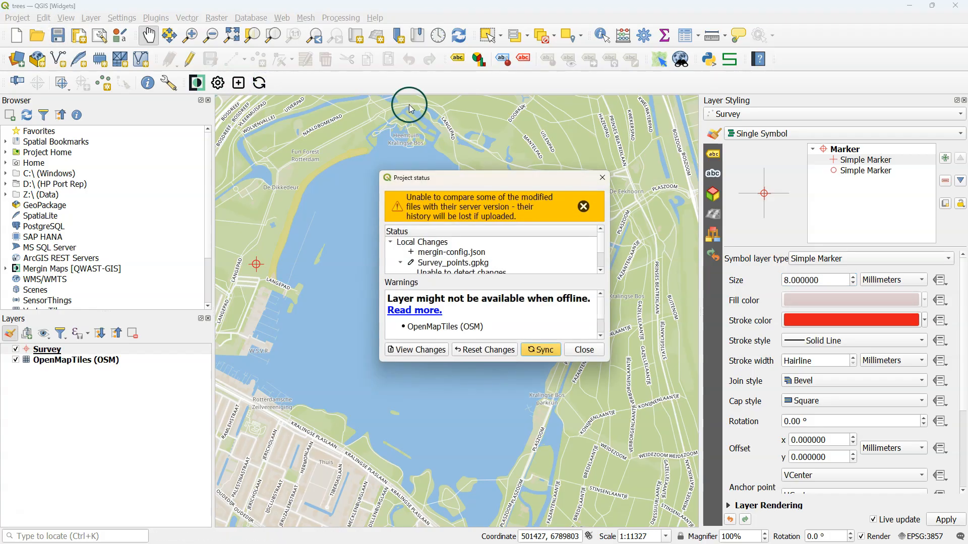
{"action": "left_click", "coordinate": [557, 355]}
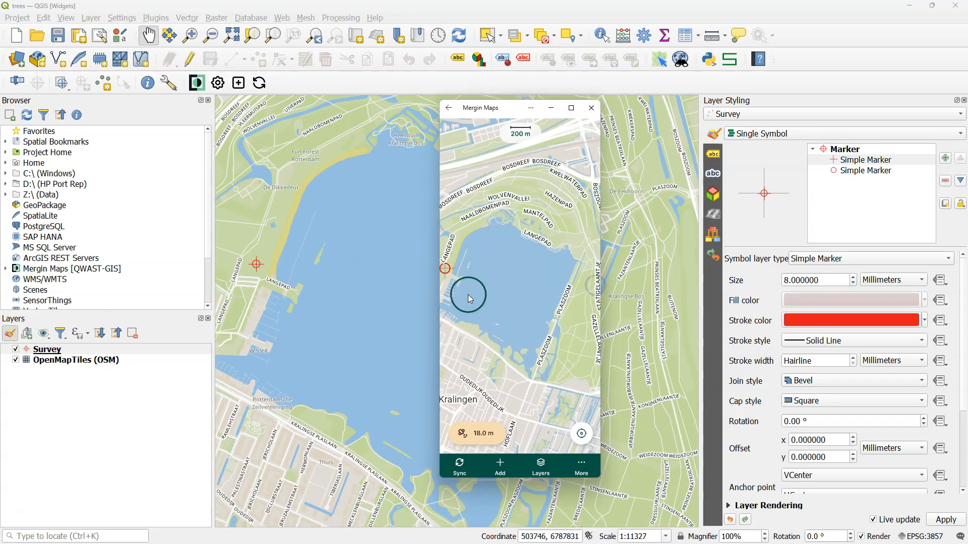
{"action": "left_click_drag", "start_coordinate": [467, 287], "coordinate": [559, 278]}
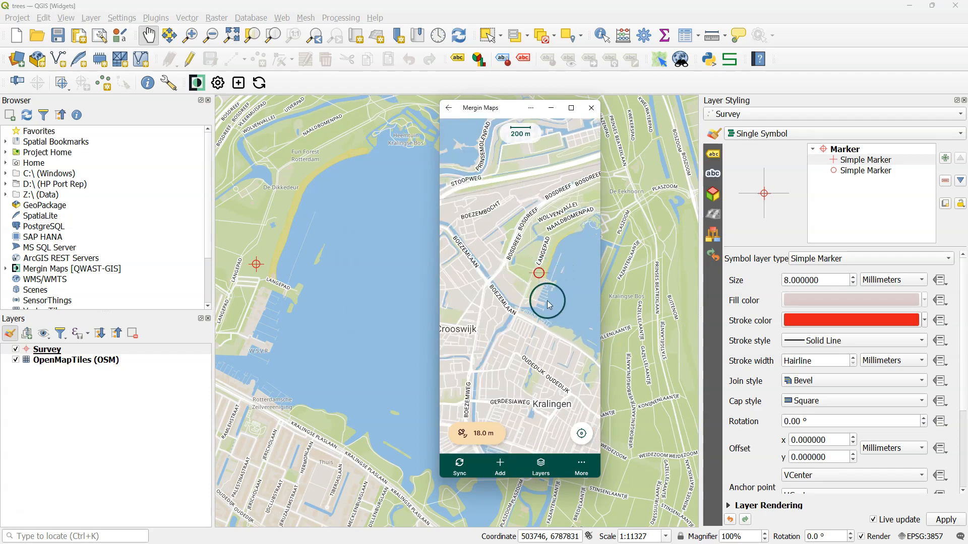
{"action": "scroll", "coordinate": [539, 273], "scroll_direction": "up", "scroll_amount": 2}
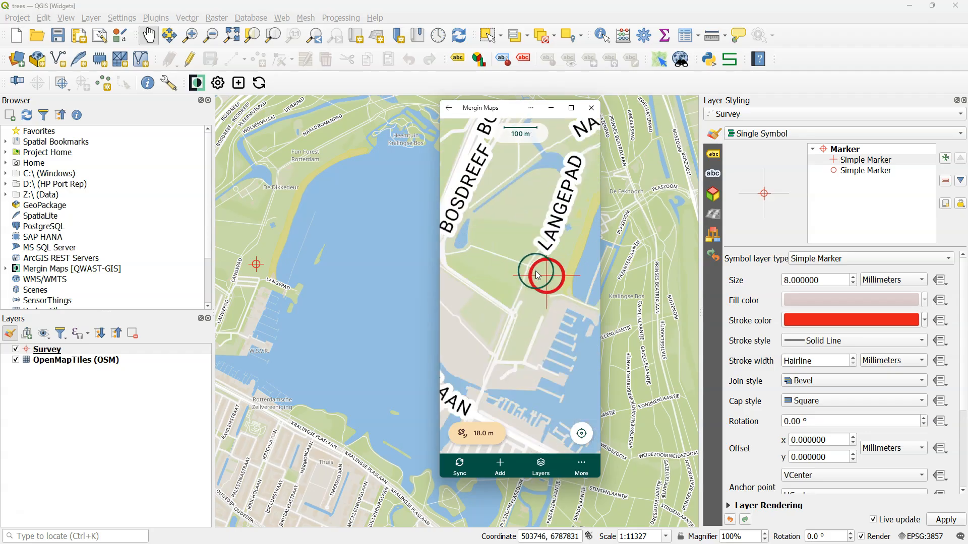
- Remove the circle layer from the Survey symbol in QGIS and change the remaining cross layer to an SVG Marker
{"action": "left_click", "coordinate": [863, 174]}
{"action": "left_click", "coordinate": [946, 181]}
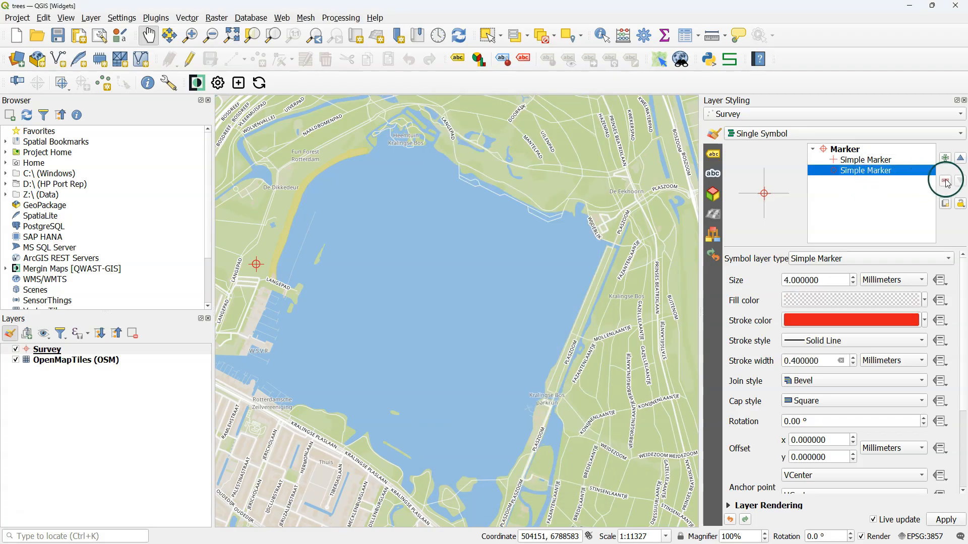
{"action": "left_click", "coordinate": [865, 160]}
{"action": "left_click", "coordinate": [840, 258]}
{"action": "left_click", "coordinate": [830, 274]}
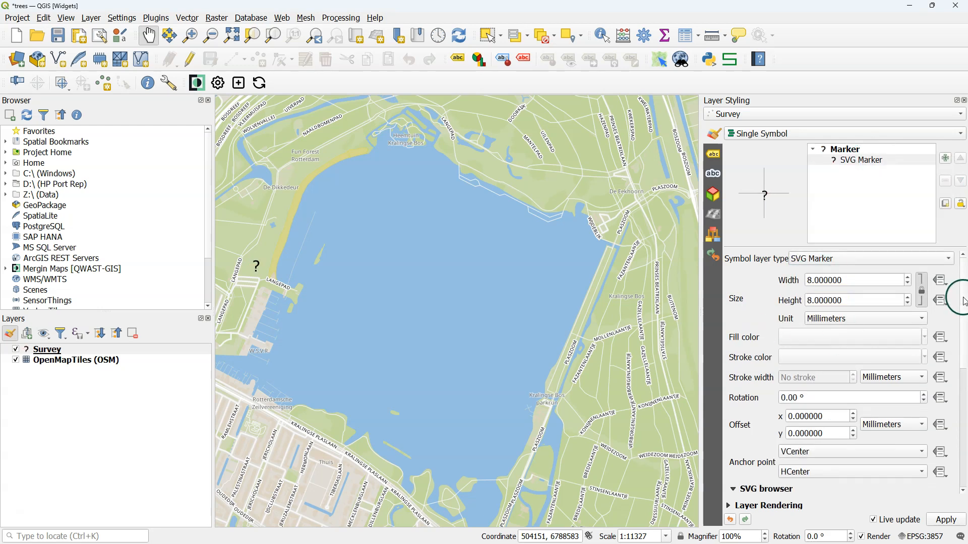
- Search the SVG images for "tre" and use gpsicons/tree.svg as the Survey marker
{"action": "scroll", "coordinate": [950, 292], "scroll_direction": "down", "scroll_amount": 3}
{"action": "scroll", "coordinate": [955, 346], "scroll_direction": "down", "scroll_amount": 3}
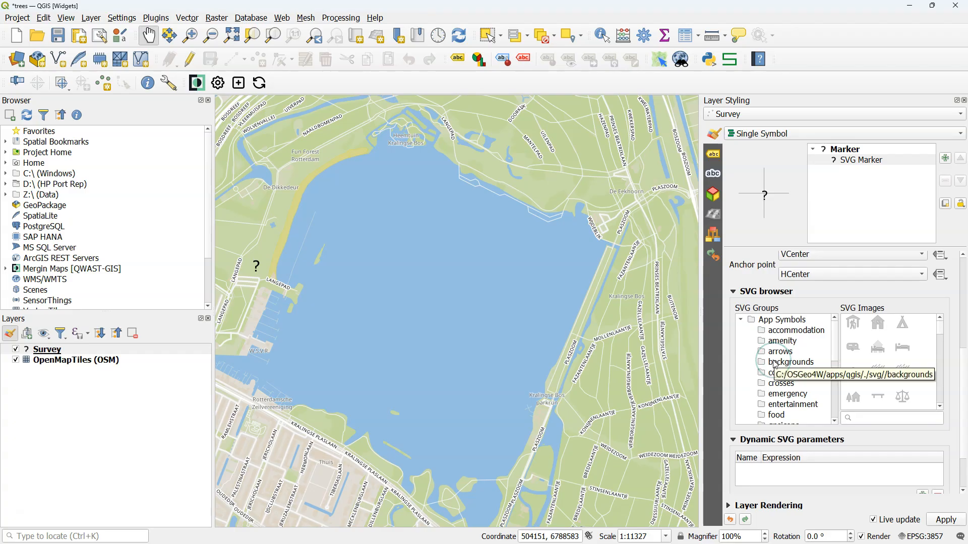
{"action": "left_click", "coordinate": [867, 418]}
{"action": "type", "text": "tre"}
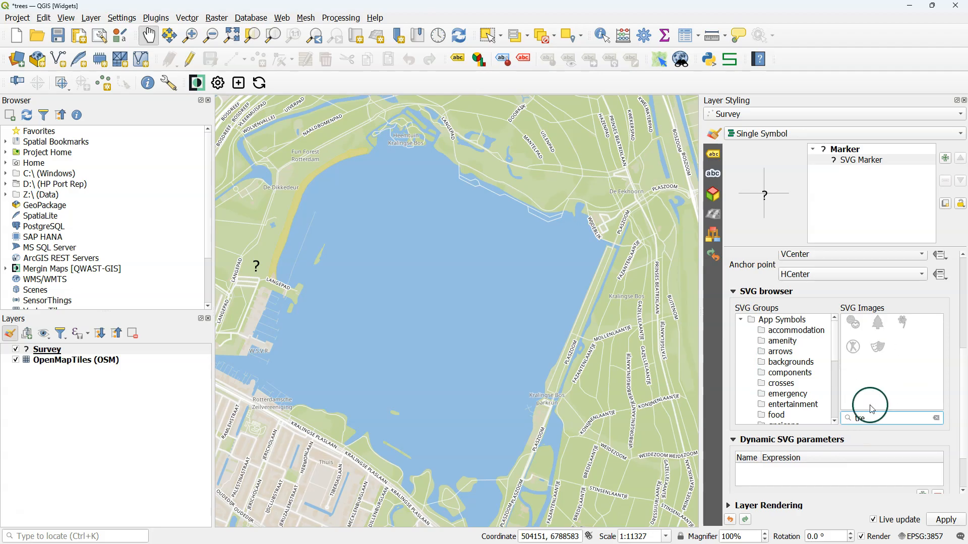
{"action": "left_click", "coordinate": [879, 324]}
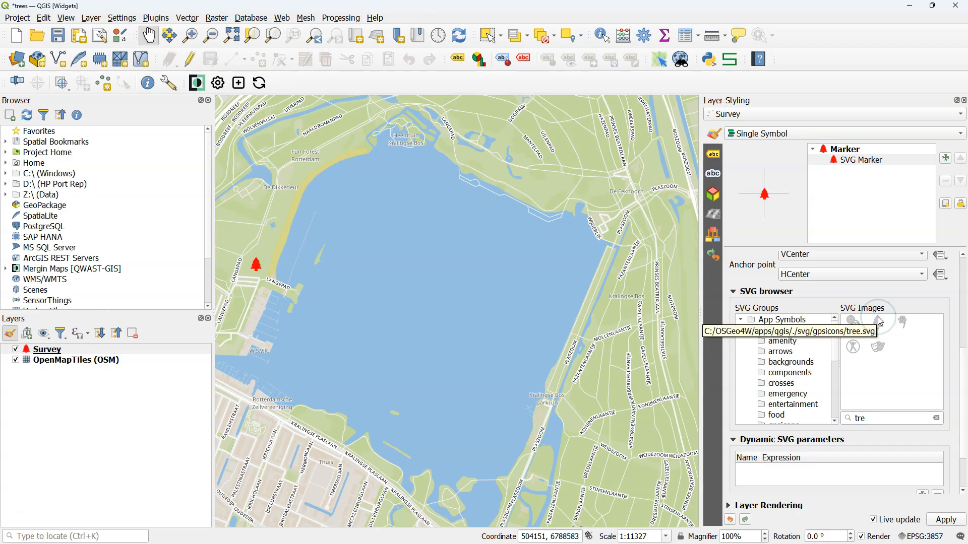
- Embed the tree.svg file in the SVG marker instead of referencing its path
{"action": "scroll", "coordinate": [958, 403], "scroll_direction": "down", "scroll_amount": 2}
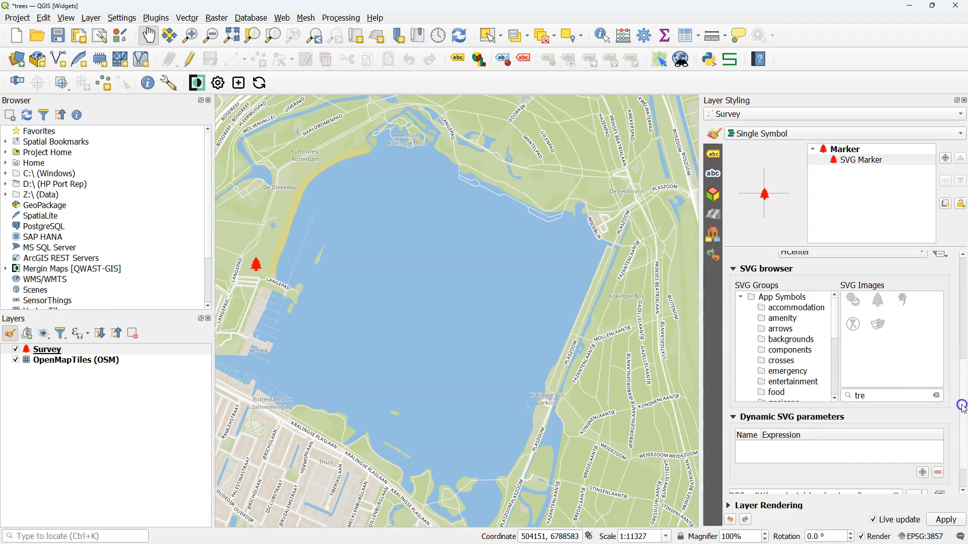
{"action": "left_click", "coordinate": [925, 459]}
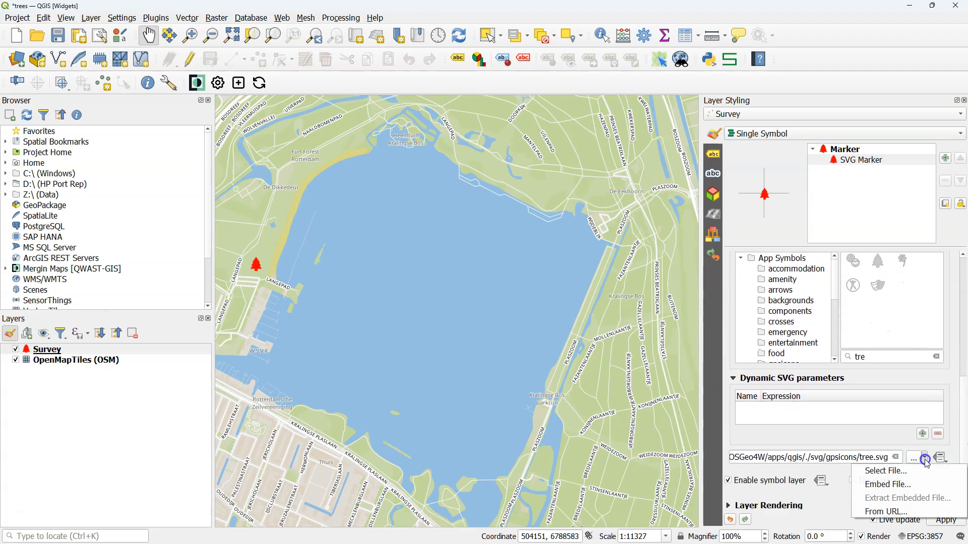
{"action": "left_click", "coordinate": [902, 485]}
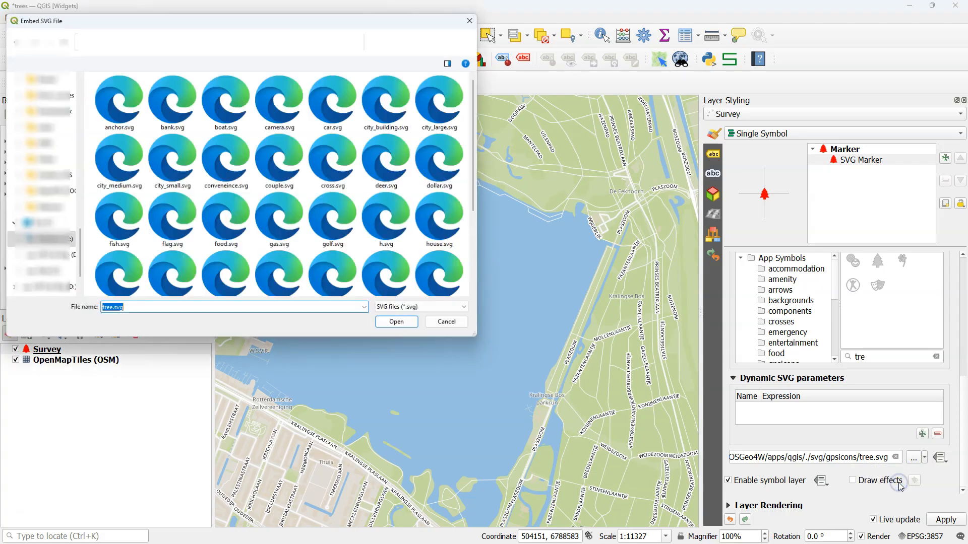
{"action": "left_click", "coordinate": [403, 324]}
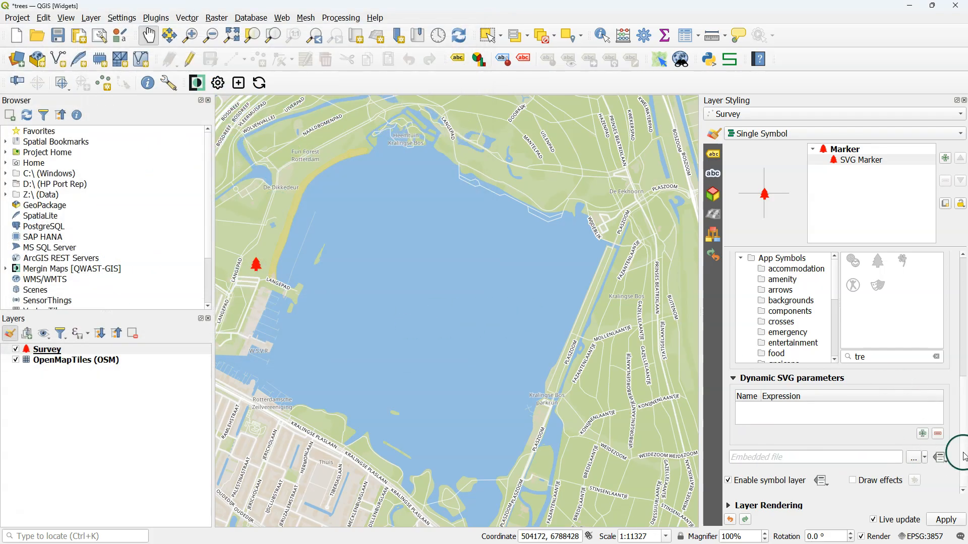
- Set the tree marker's fill color to the dark green among the recent colors
{"action": "left_click_drag", "start_coordinate": [963, 456], "coordinate": [959, 344]}
{"action": "left_click", "coordinate": [925, 337]}
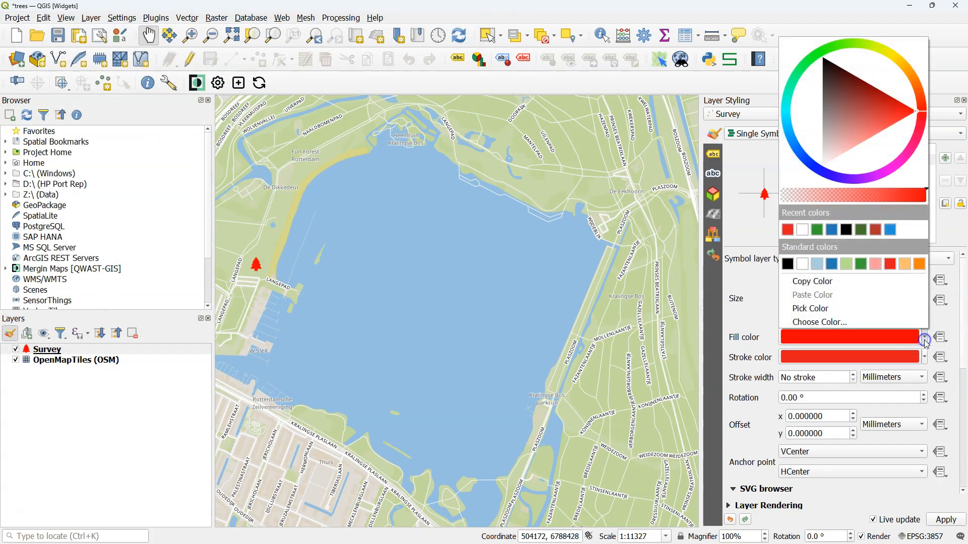
{"action": "left_click", "coordinate": [861, 230]}
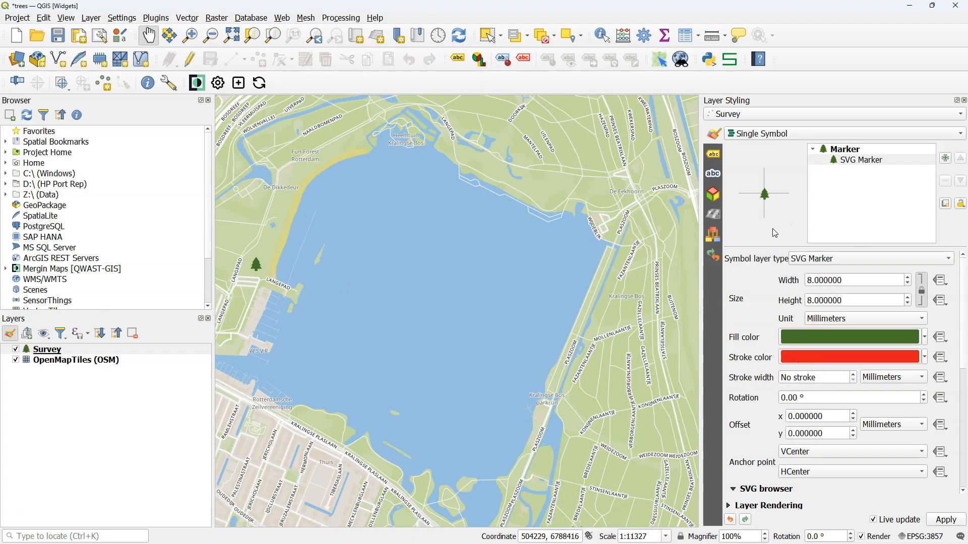
{"action": "left_click", "coordinate": [190, 59]}
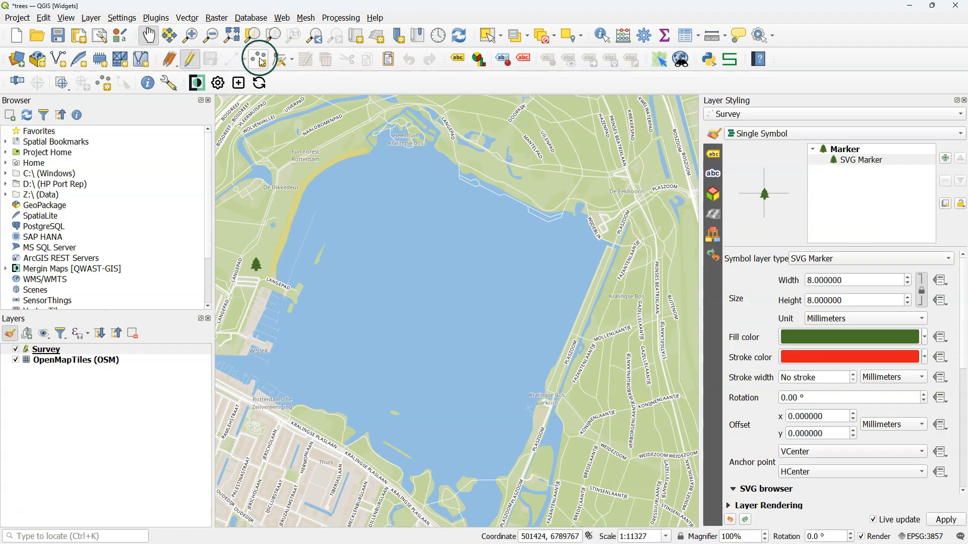
{"action": "left_click", "coordinate": [185, 61]}
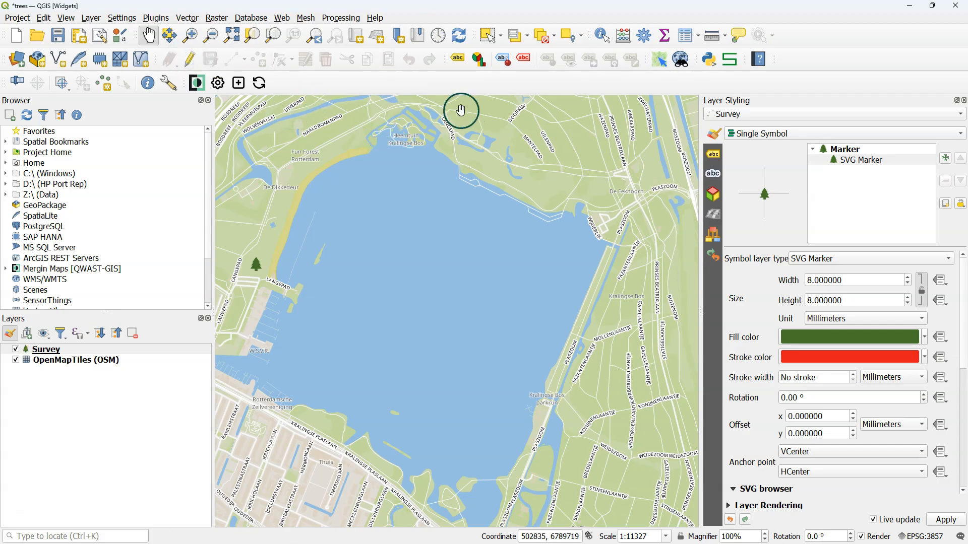
- Save the trees project changes and synchronize the project with Mergin Maps, dismissing the windows shown after the sync
{"action": "left_click", "coordinate": [253, 83]}
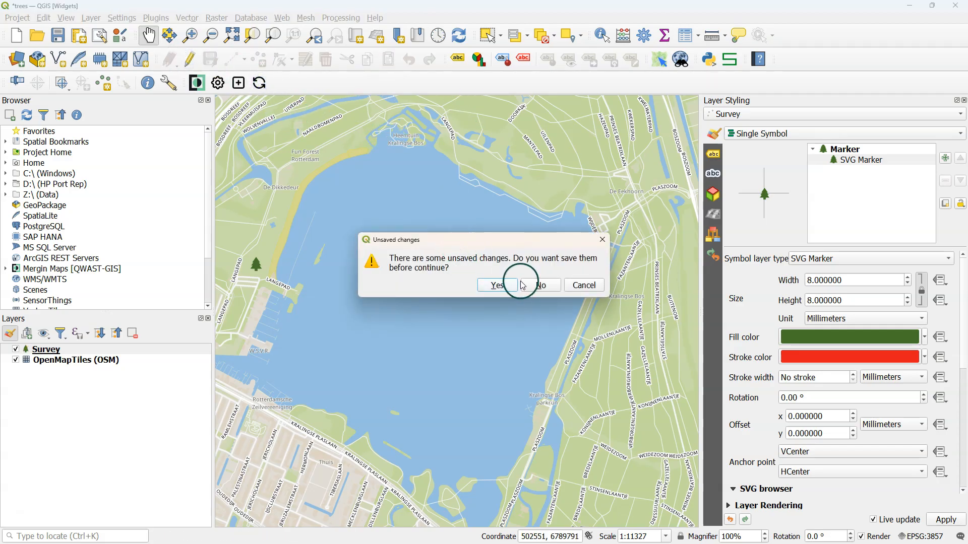
{"action": "left_click", "coordinate": [485, 290]}
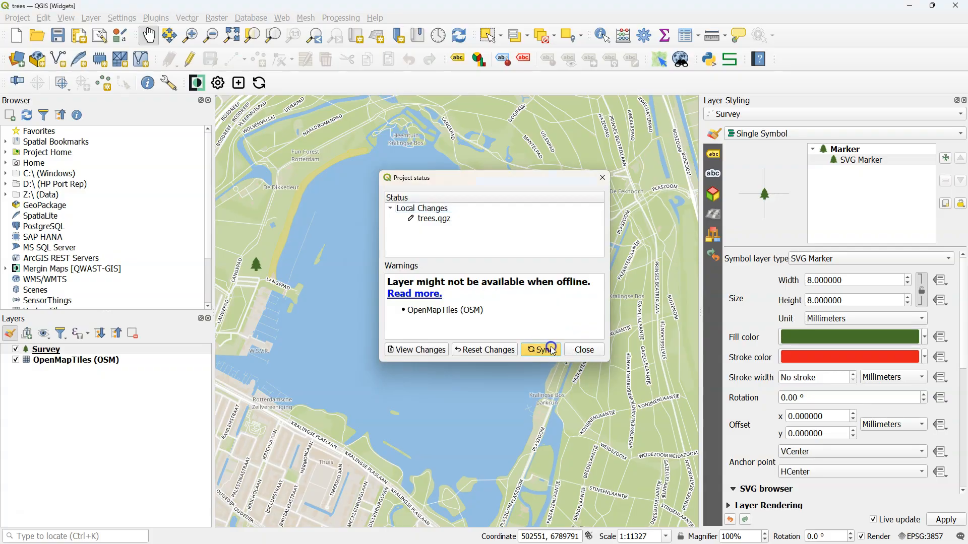
{"action": "left_click", "coordinate": [550, 346]}
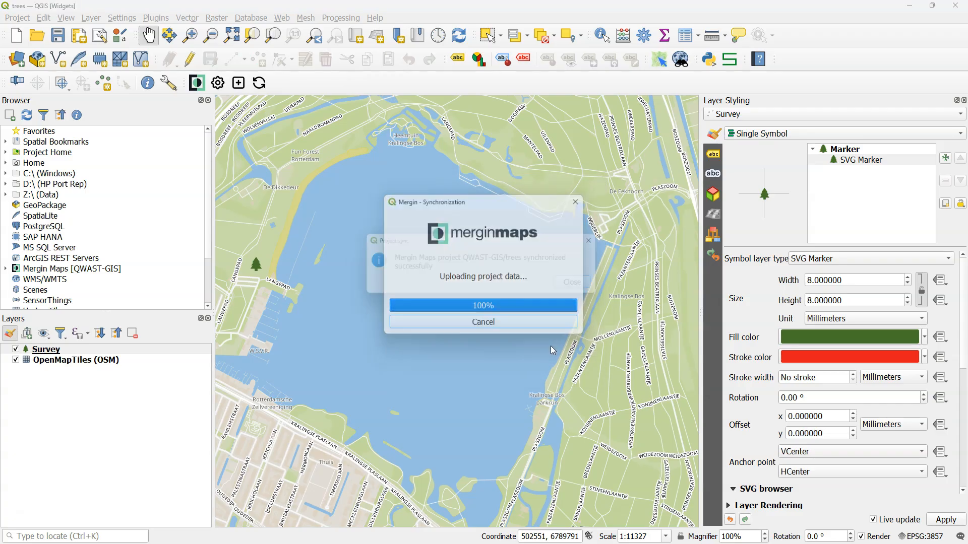
{"action": "left_click", "coordinate": [584, 285]}
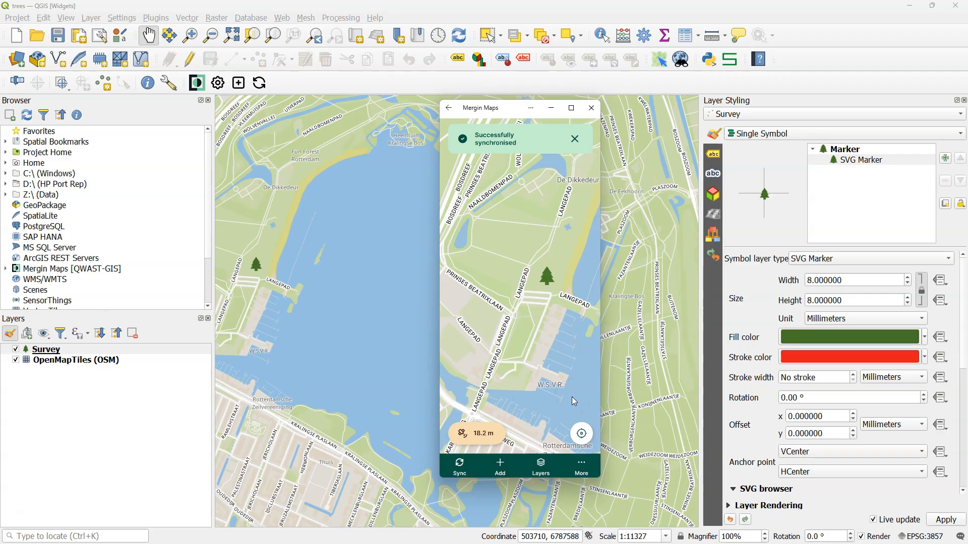
{"action": "left_click", "coordinate": [750, 86]}
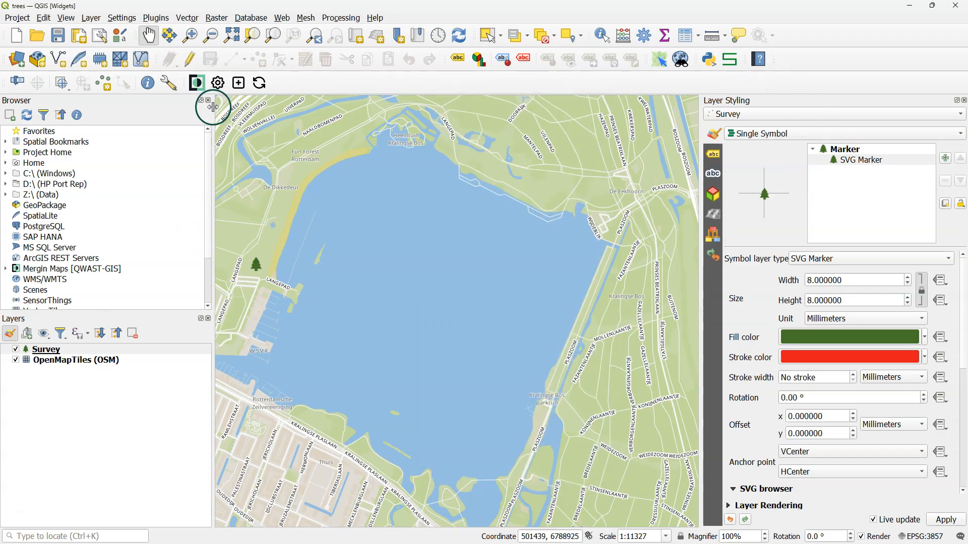
- Make the Survey layer editable and add a new point on the lake's northwest shore near Fun Forest Rotterdam
{"action": "left_click", "coordinate": [189, 61]}
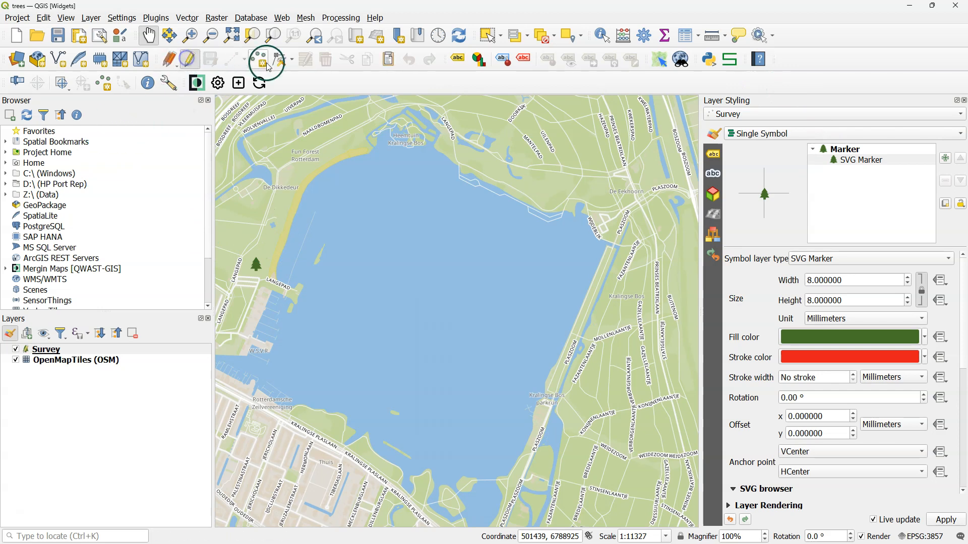
{"action": "left_click", "coordinate": [261, 60]}
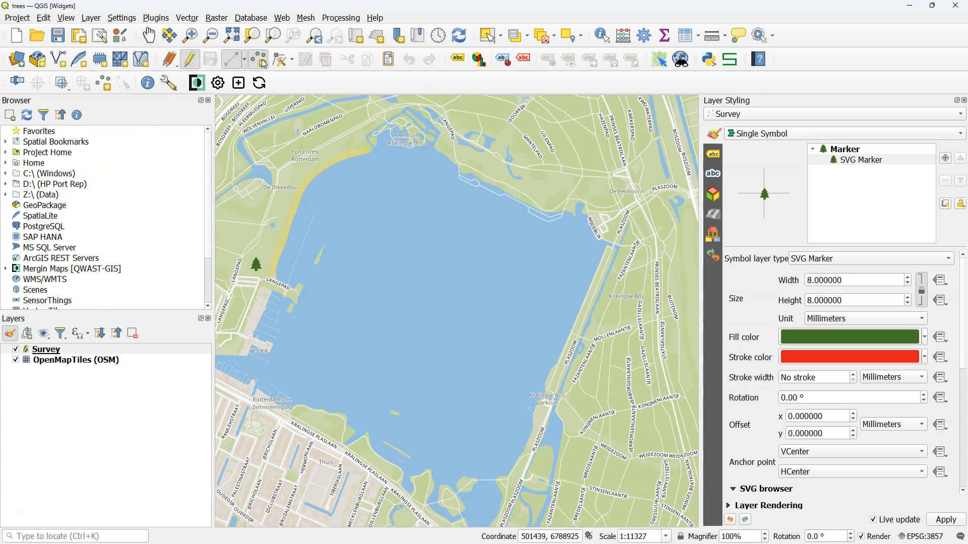
{"action": "left_click", "coordinate": [331, 153]}
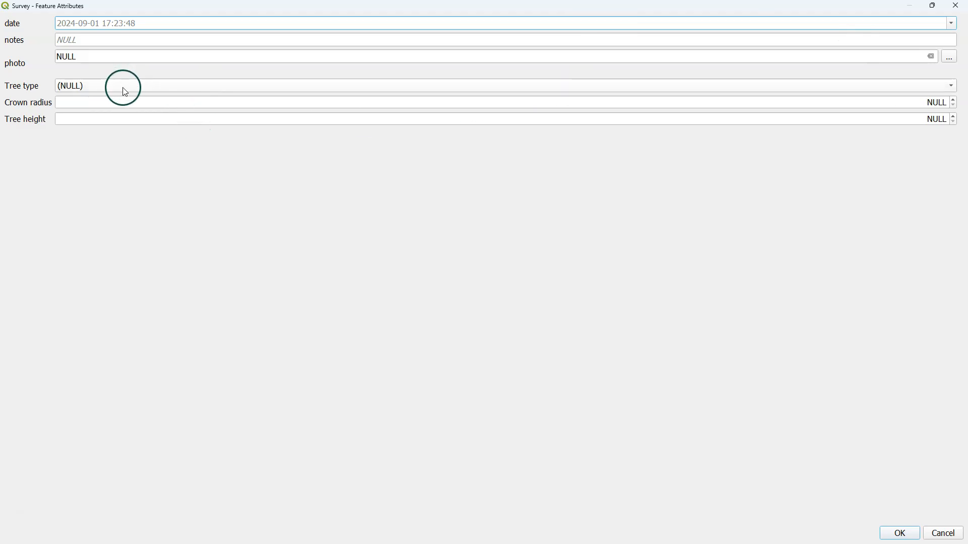
- Fill in the new point's attributes with tree type Needleleaf and crown radius 80 cm, and save the feature
{"action": "left_click", "coordinate": [125, 92]}
{"action": "left_click", "coordinate": [115, 75]}
{"action": "left_click", "coordinate": [98, 102]}
{"action": "left_click", "coordinate": [577, 120]}
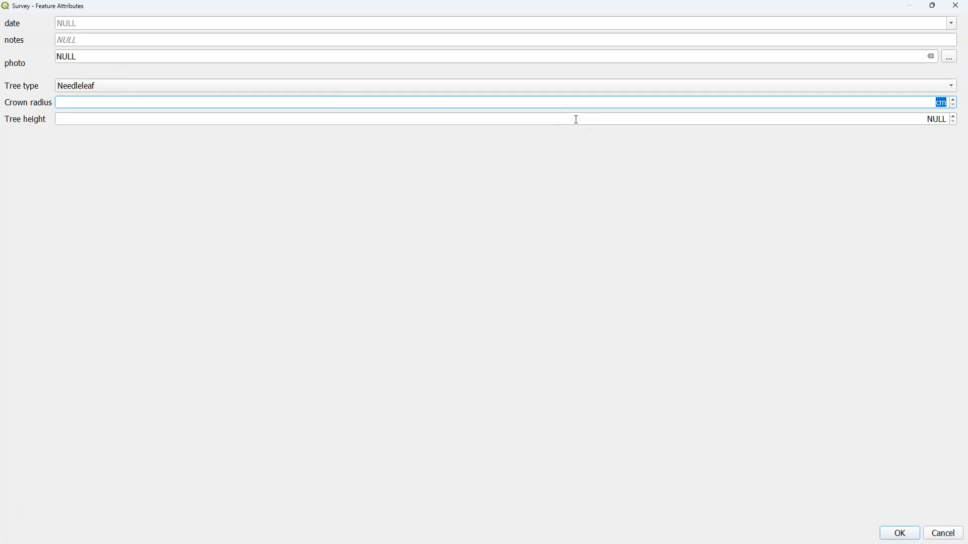
{"action": "type", "text": "80"}
{"action": "left_click", "coordinate": [887, 123]}
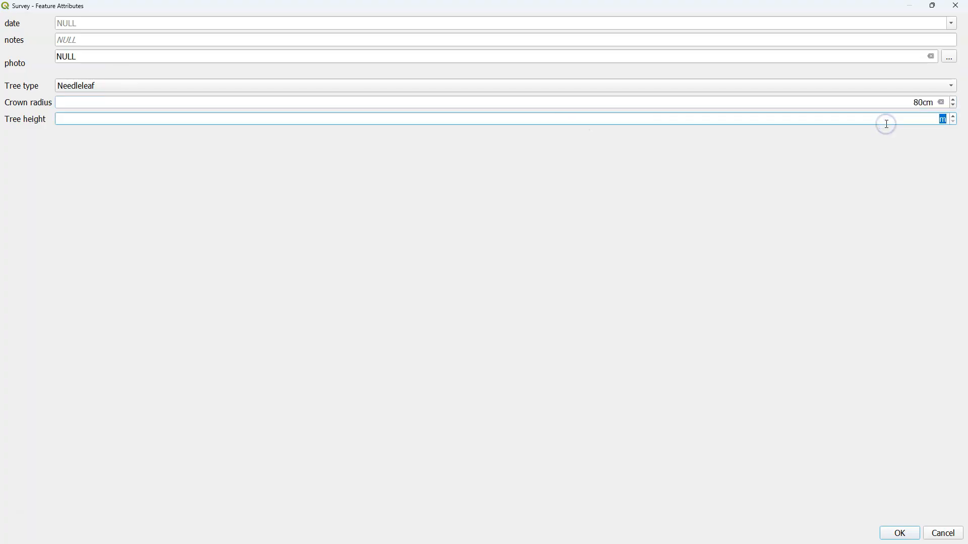
{"action": "left_click", "coordinate": [899, 533]}
- Change the Survey layer to Categorized symbology using the Tree type field and classify its values
{"action": "left_click", "coordinate": [778, 135]}
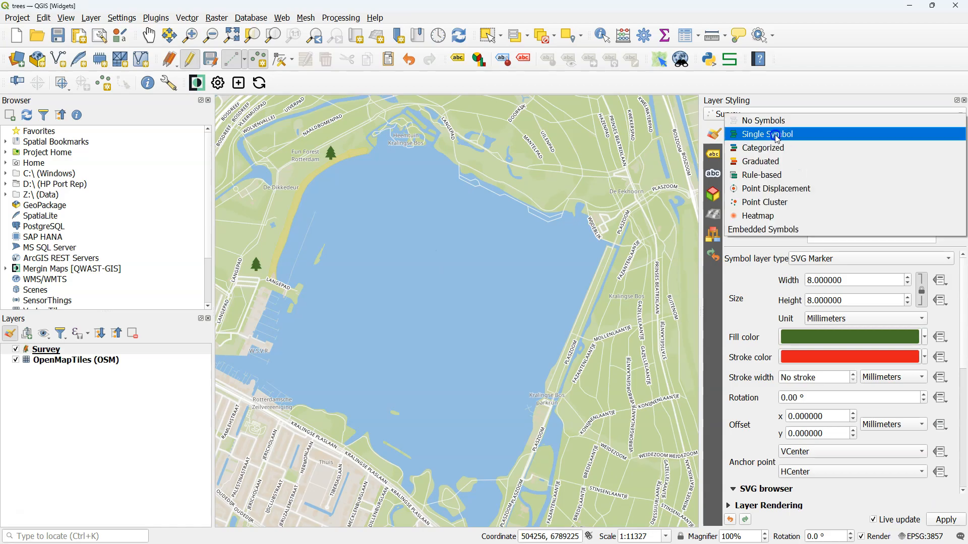
{"action": "left_click", "coordinate": [771, 147]}
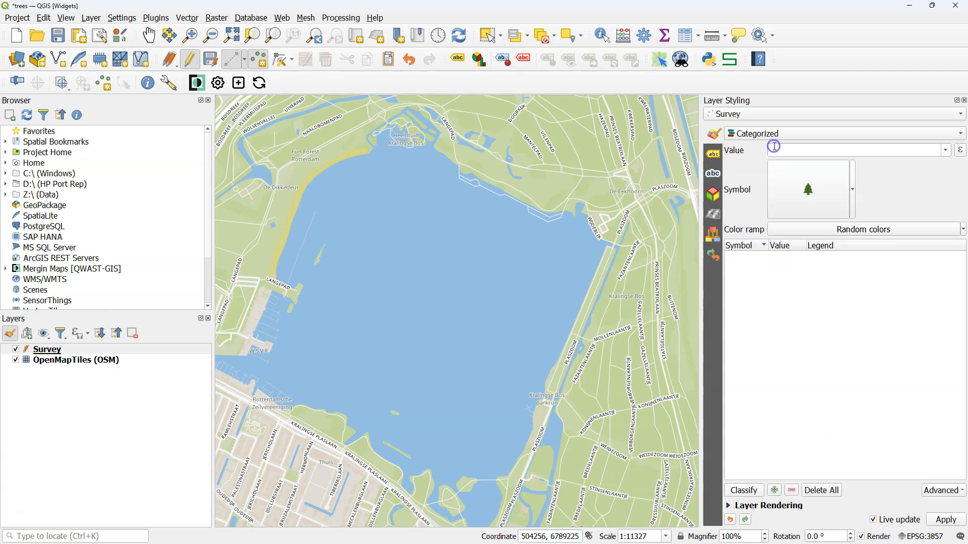
{"action": "left_click", "coordinate": [960, 157]}
{"action": "left_click", "coordinate": [946, 151]}
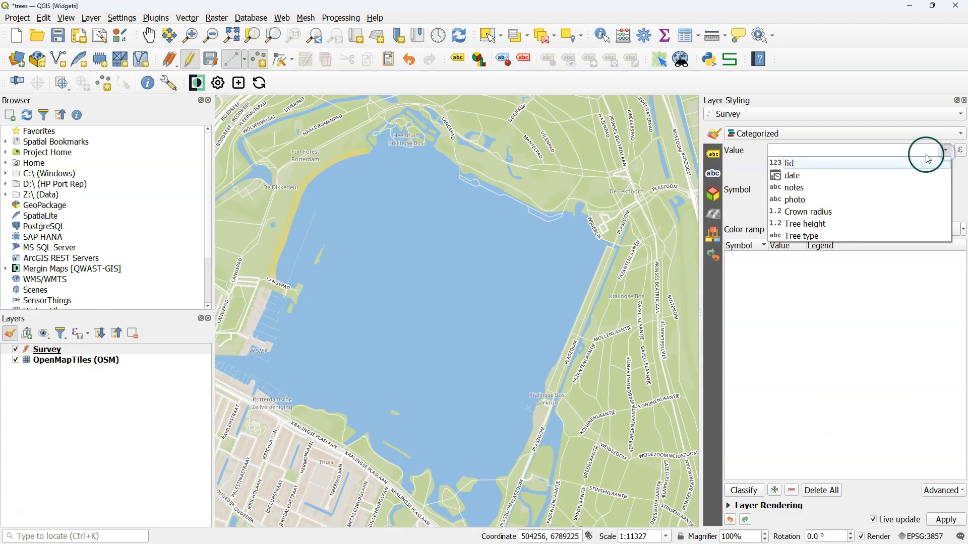
{"action": "left_click", "coordinate": [804, 237]}
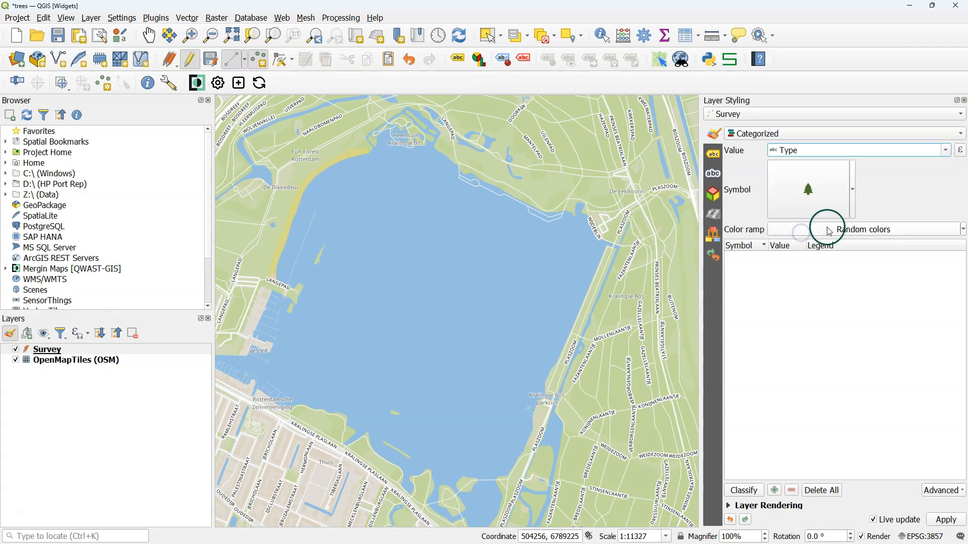
{"action": "left_click", "coordinate": [753, 492]}
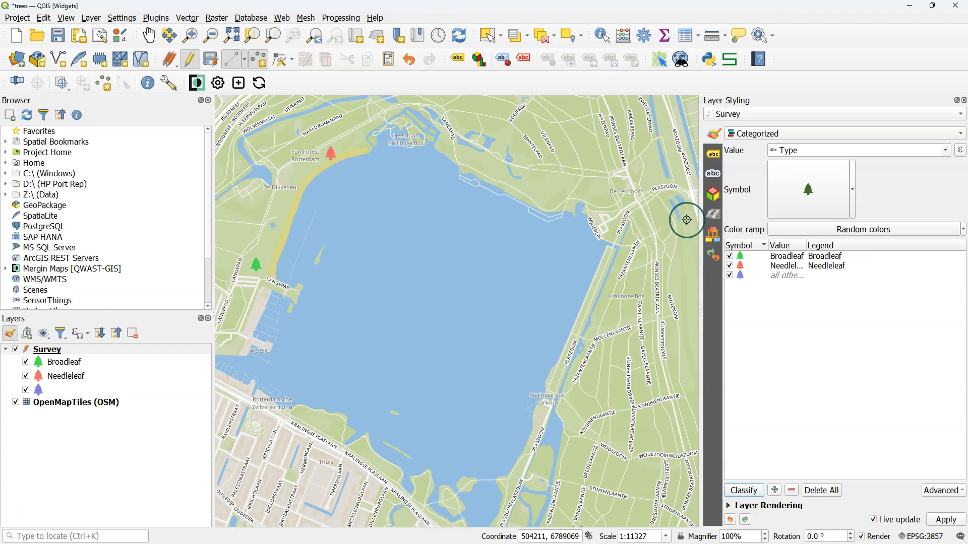
- Open the Broadleaf category's symbol for editing and browse all marker symbols in the Style Manager
{"action": "left_click", "coordinate": [741, 257]}
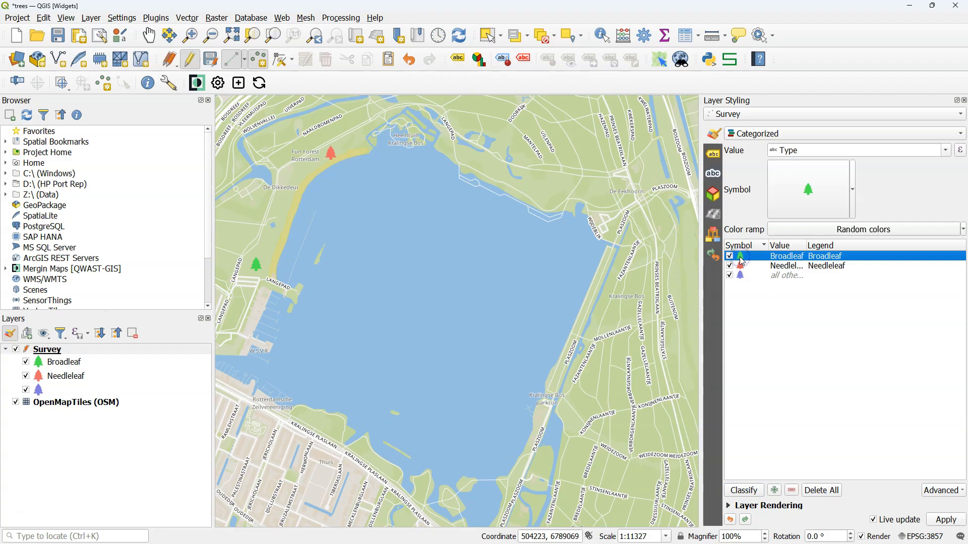
{"action": "double_click", "coordinate": [741, 258]}
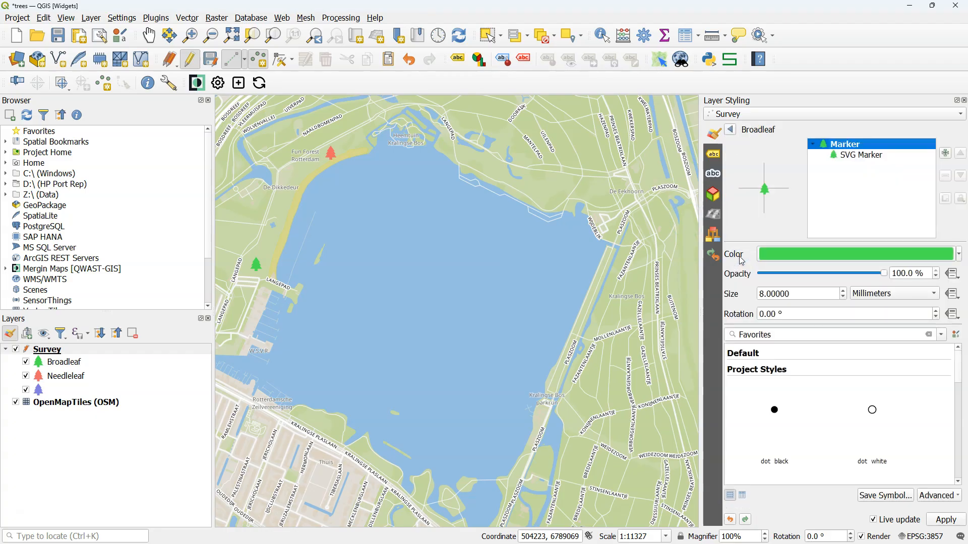
{"action": "left_click", "coordinate": [956, 336]}
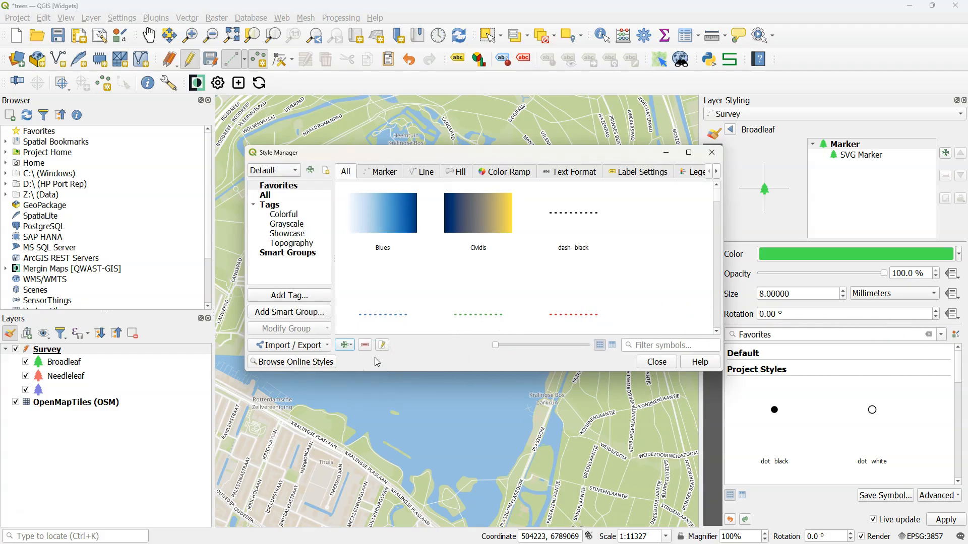
{"action": "left_click", "coordinate": [378, 172]}
{"action": "scroll", "coordinate": [554, 267], "scroll_direction": "down", "scroll_amount": 2}
{"action": "scroll", "coordinate": [550, 266], "scroll_direction": "up", "scroll_amount": 2}
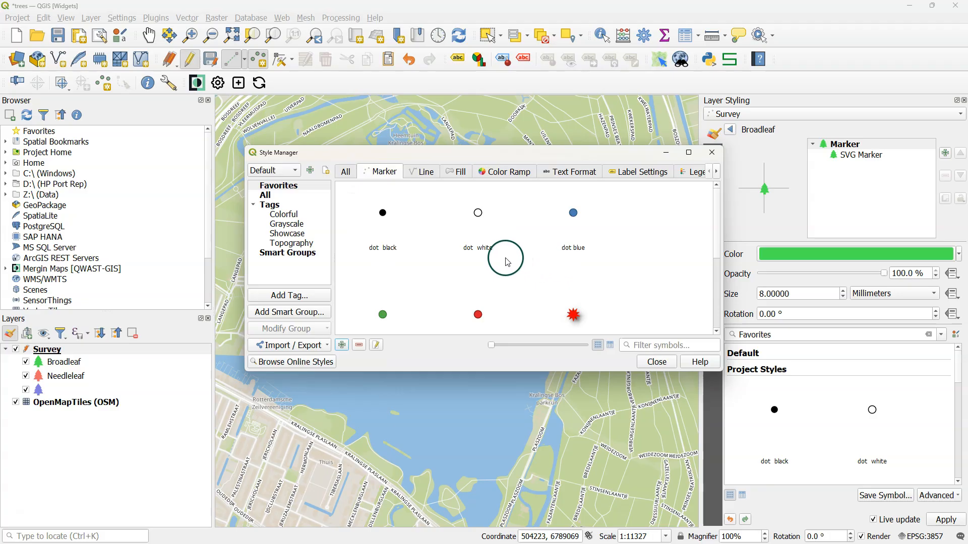
{"action": "left_click", "coordinate": [266, 195]}
- Open the online QGIS style library, restrict it to Marker styles, and look through the available sets
{"action": "left_click", "coordinate": [291, 365]}
{"action": "scroll", "coordinate": [353, 348], "scroll_direction": "down", "scroll_amount": 5}
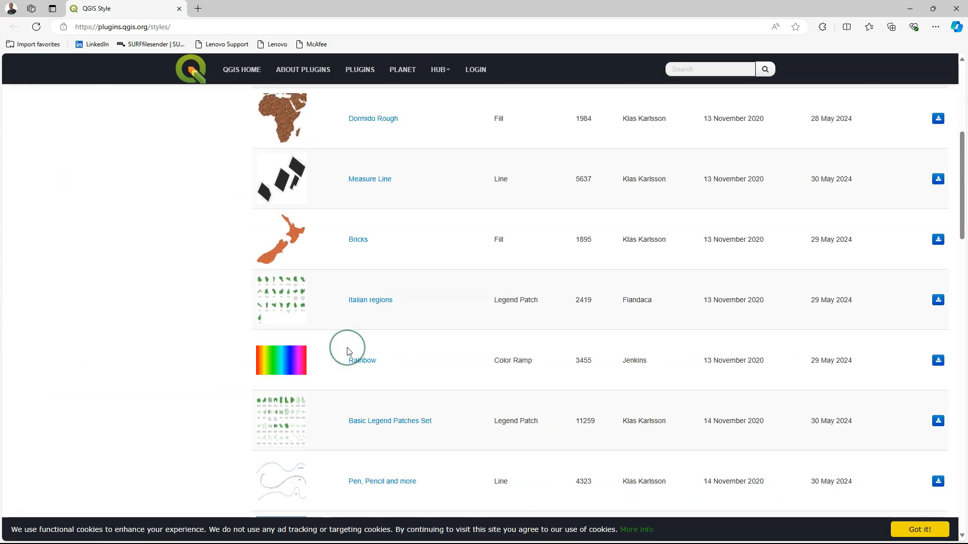
{"action": "scroll", "coordinate": [348, 349], "scroll_direction": "down", "scroll_amount": 15}
{"action": "scroll", "coordinate": [162, 280], "scroll_direction": "up", "scroll_amount": 20}
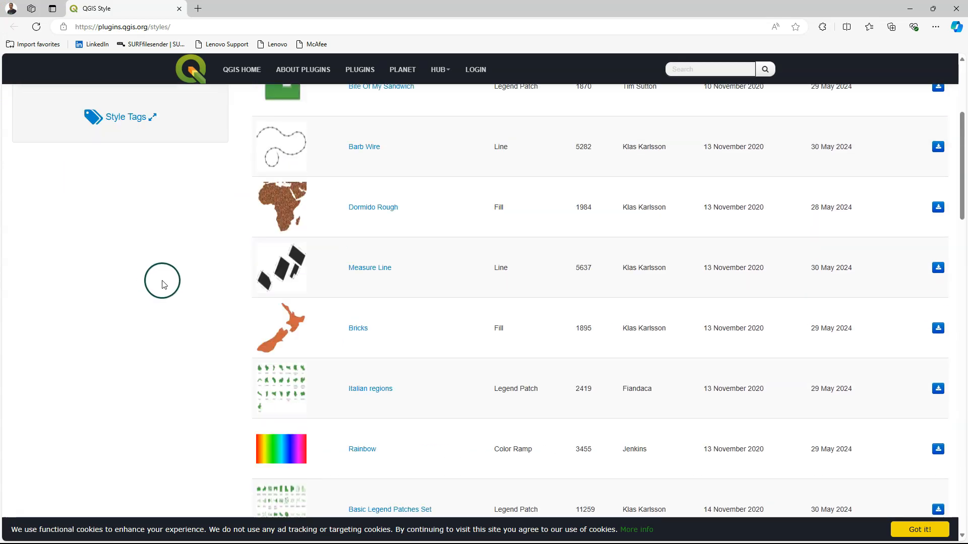
{"action": "left_click", "coordinate": [40, 273]}
{"action": "mouse_move", "coordinate": [262, 234]}
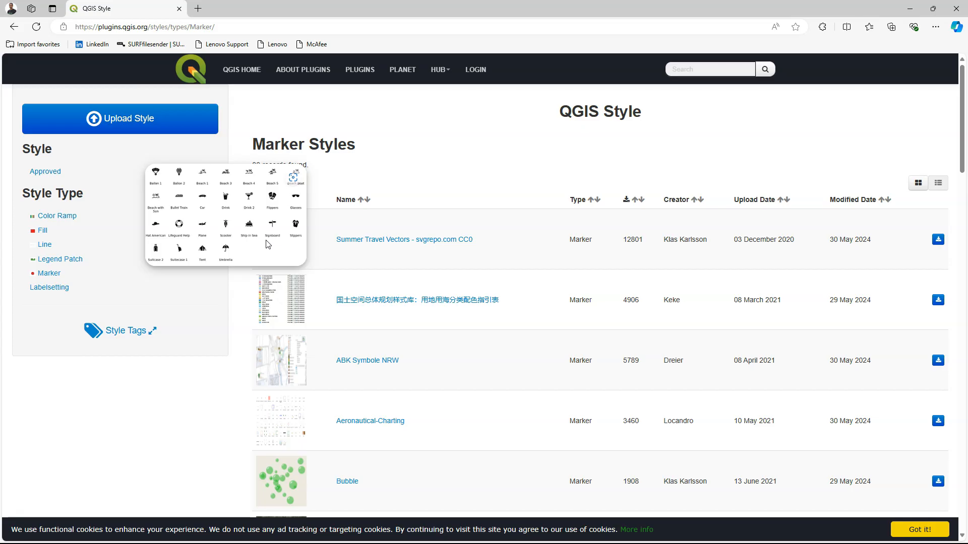
{"action": "scroll", "coordinate": [372, 309], "scroll_direction": "down", "scroll_amount": 10}
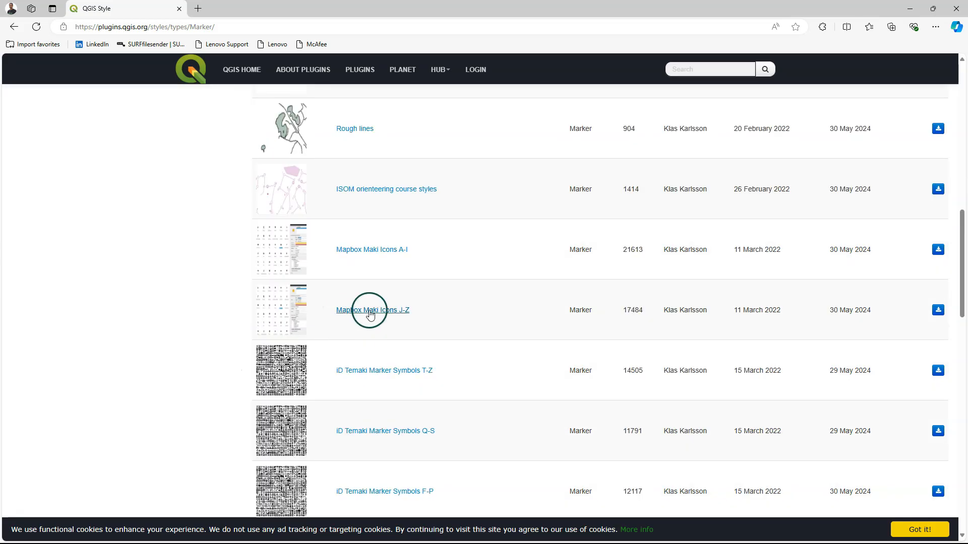
- Open the Mapbox Maki Icons J-Z style and download its style file
{"action": "left_click", "coordinate": [372, 309]}
{"action": "left_click", "coordinate": [401, 367]}
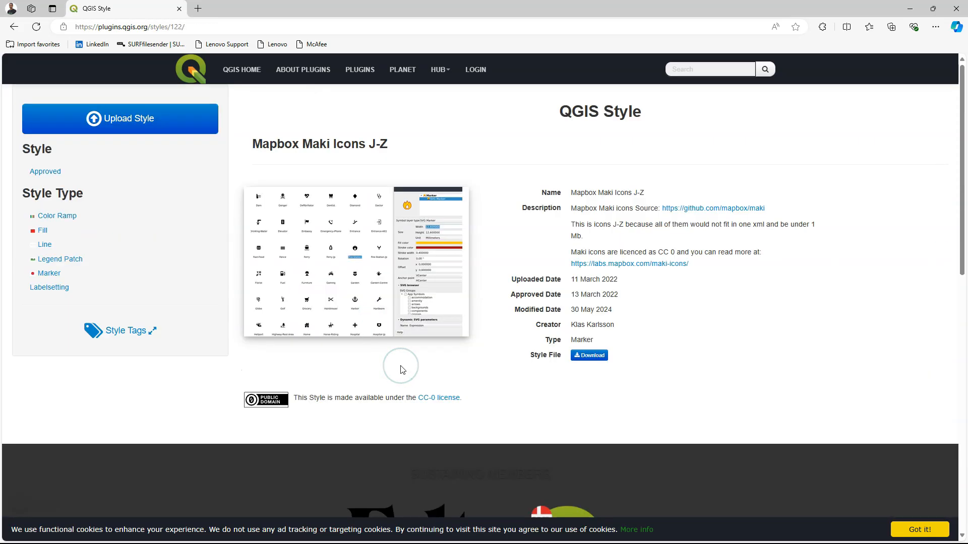
{"action": "left_click", "coordinate": [396, 358]}
{"action": "left_click", "coordinate": [584, 356]}
- Start a style import from file in the Style Manager and load maki_j-z.xml from the downloaded Mapbox Maki Icons J-Z folder
{"action": "left_click", "coordinate": [320, 346]}
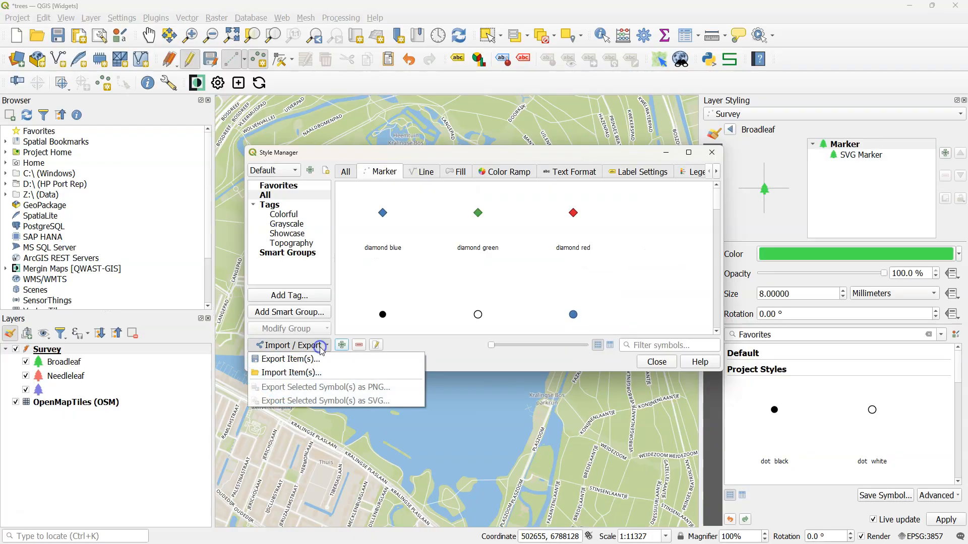
{"action": "left_click", "coordinate": [302, 373]}
{"action": "left_click", "coordinate": [502, 195]}
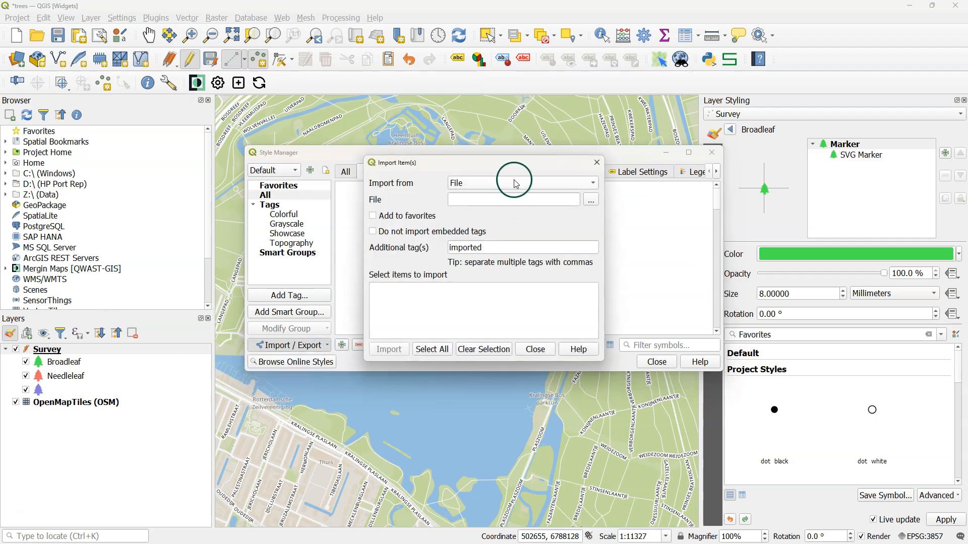
{"action": "left_click", "coordinate": [590, 200]}
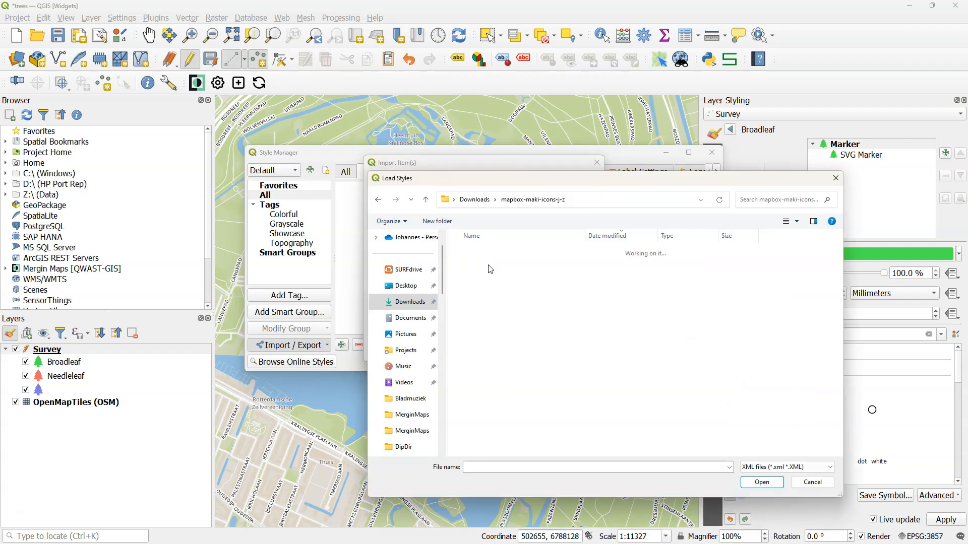
{"action": "left_click", "coordinate": [488, 266]}
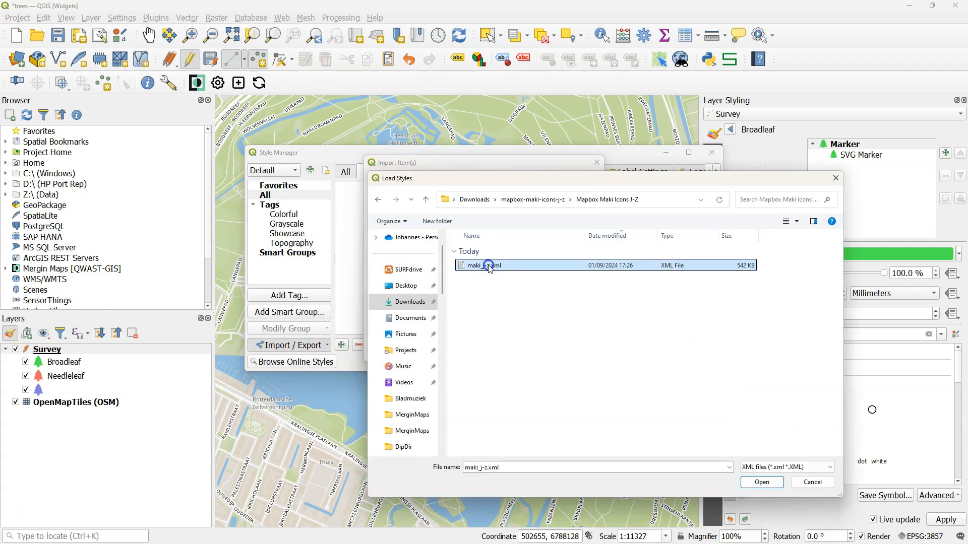
{"action": "left_click", "coordinate": [766, 482]}
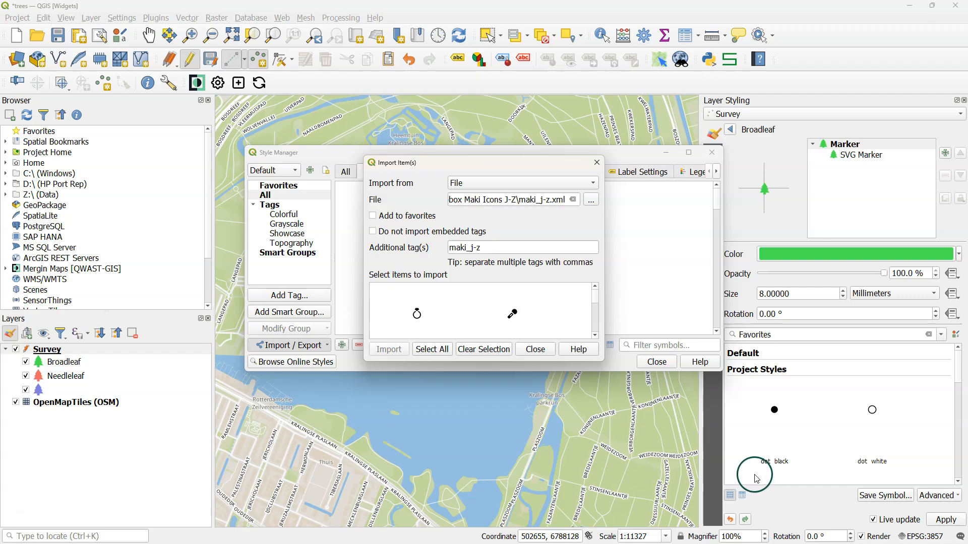
- Import all maki_j-z symbols, overwriting every existing duplicate, check the maki_j-z tag, and close the Style Manager
{"action": "left_click", "coordinate": [597, 297]}
{"action": "left_click", "coordinate": [442, 355]}
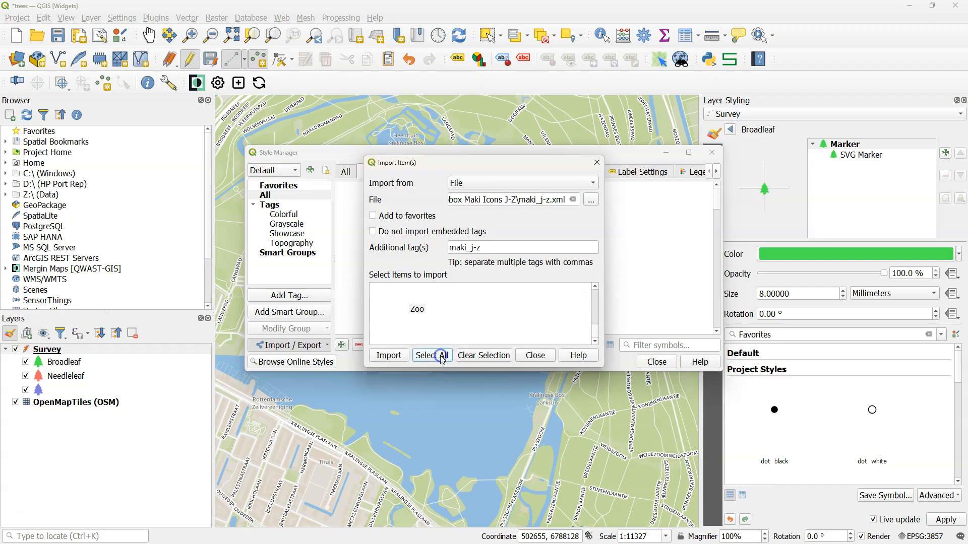
{"action": "left_click", "coordinate": [384, 356]}
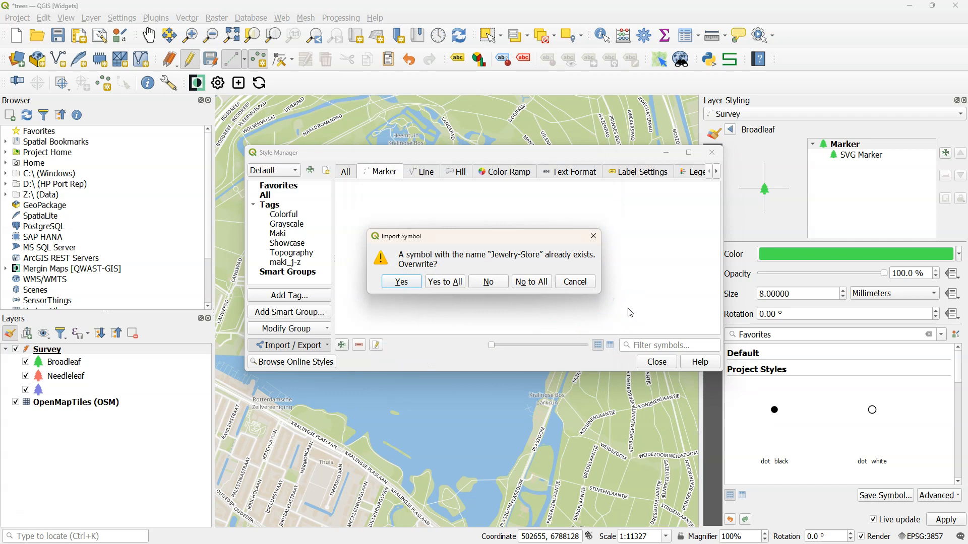
{"action": "left_click", "coordinate": [444, 281]}
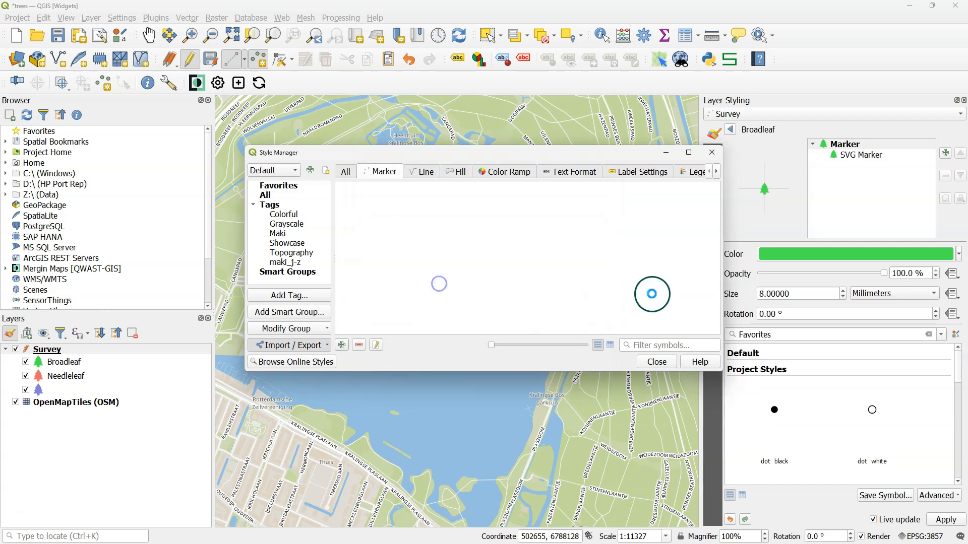
{"action": "left_click", "coordinate": [292, 263]}
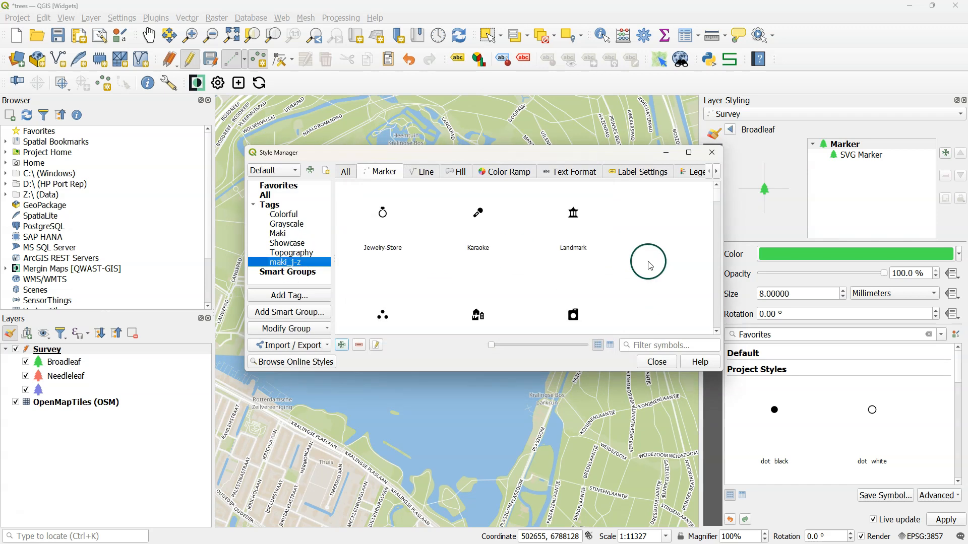
{"action": "left_click", "coordinate": [657, 362]}
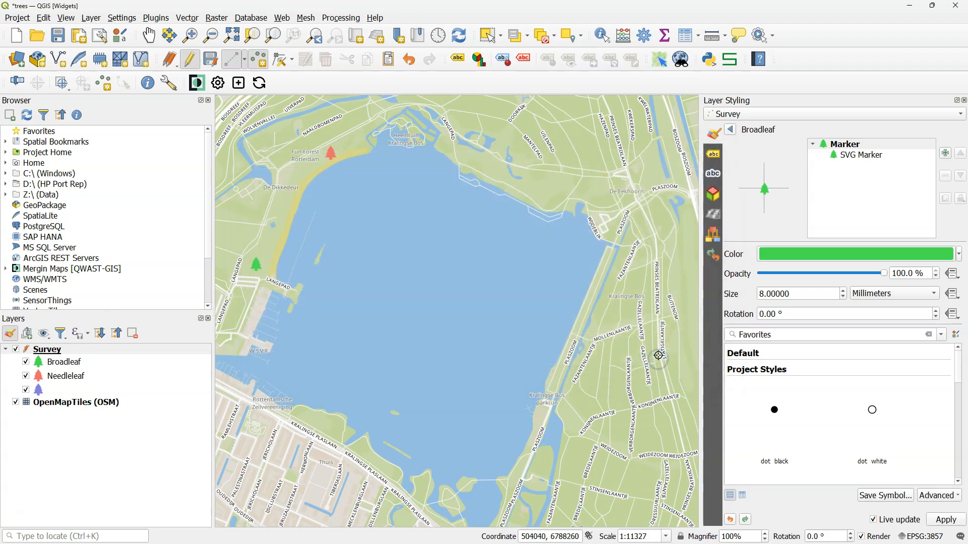
- Apply the Park symbol from the maki_j-z tag to the Broadleaf category
{"action": "left_click", "coordinate": [942, 336]}
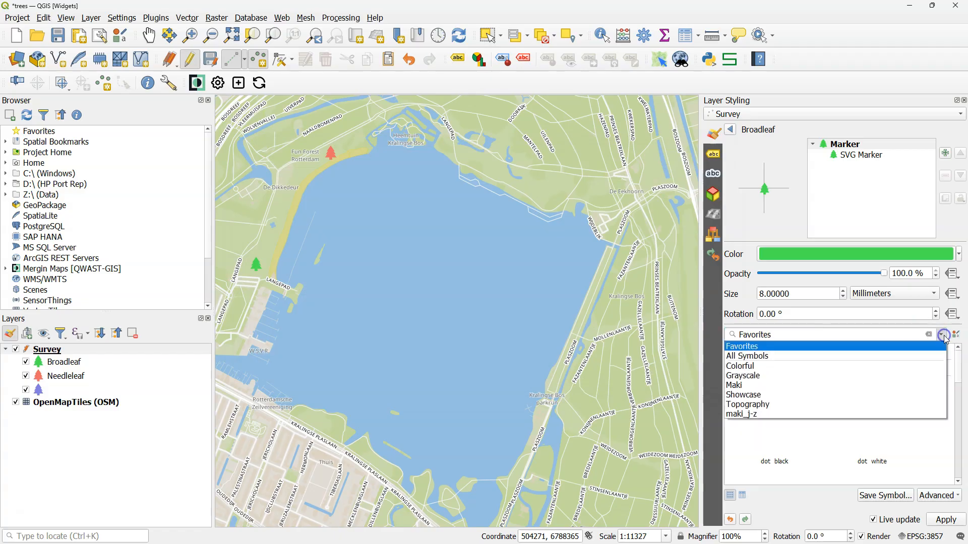
{"action": "left_click", "coordinate": [737, 414]}
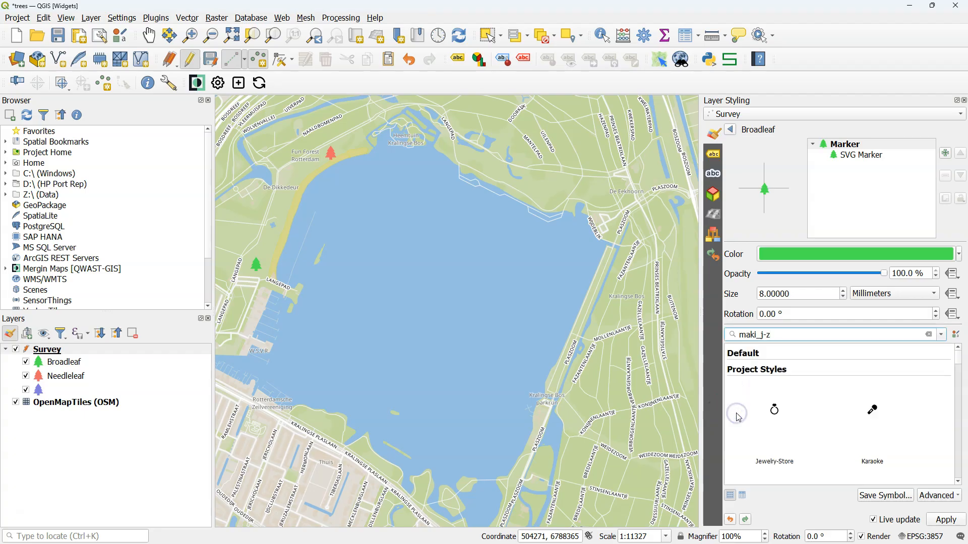
{"action": "scroll", "coordinate": [847, 423], "scroll_direction": "down", "scroll_amount": 5}
{"action": "scroll", "coordinate": [871, 438], "scroll_direction": "down", "scroll_amount": 8}
{"action": "left_click", "coordinate": [873, 414]}
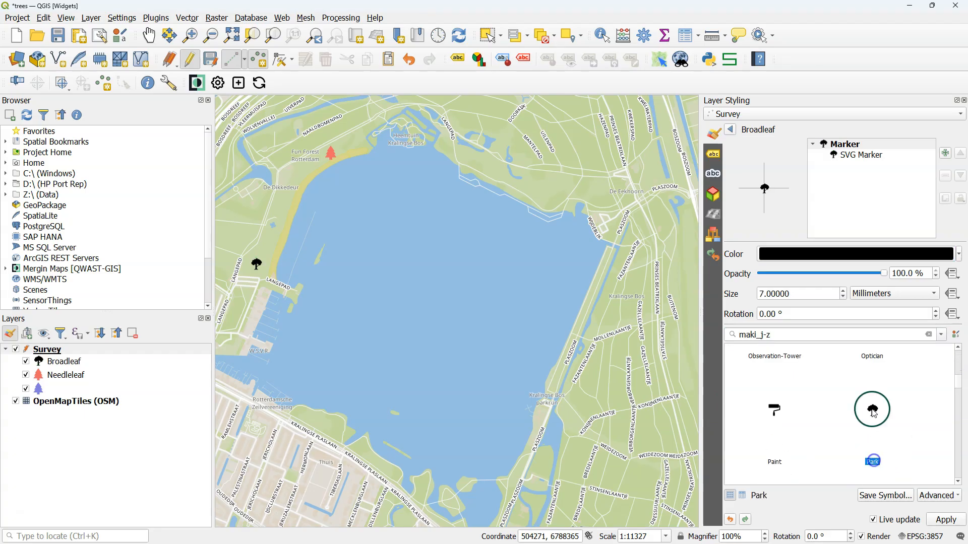
- Colour the Broadleaf marker with the recent dark green and return to the category list
{"action": "left_click", "coordinate": [958, 254]}
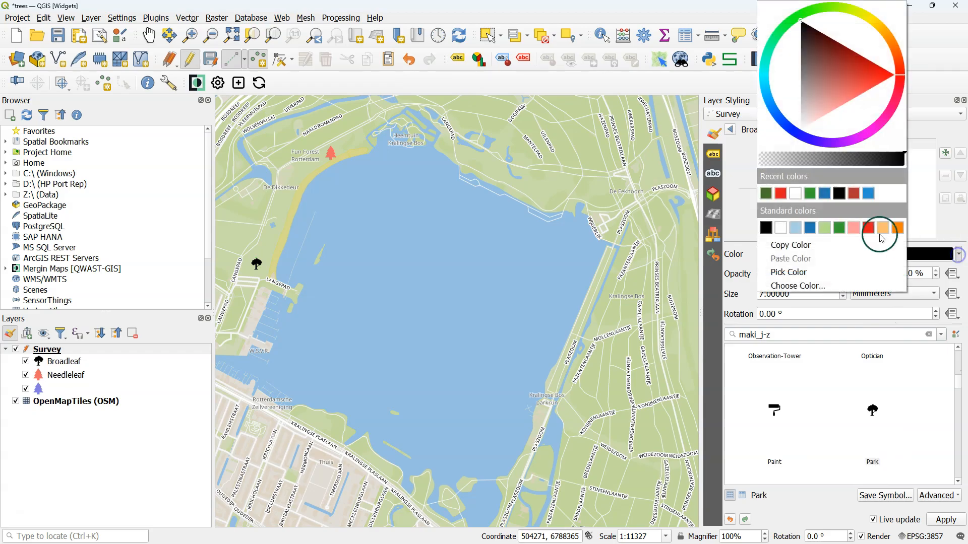
{"action": "left_click", "coordinate": [766, 195]}
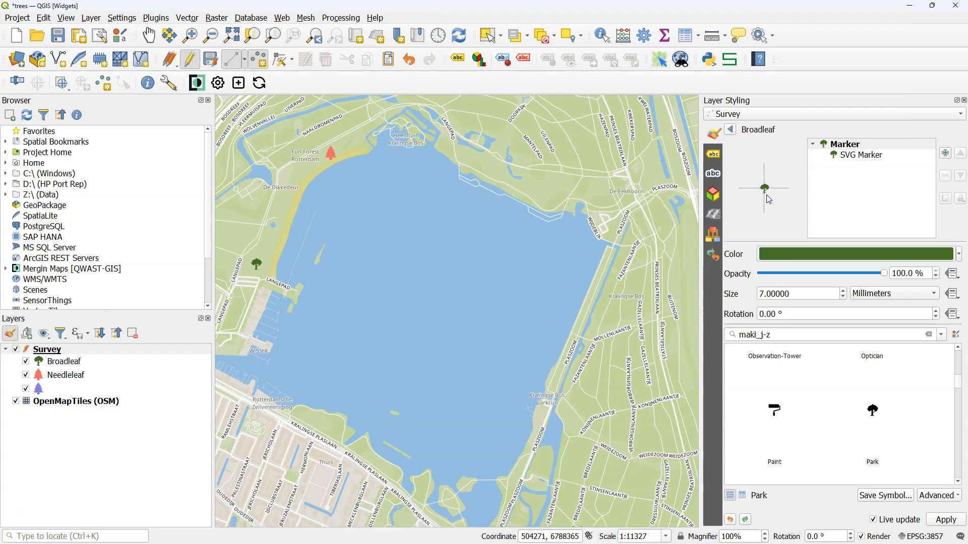
{"action": "left_click", "coordinate": [730, 130]}
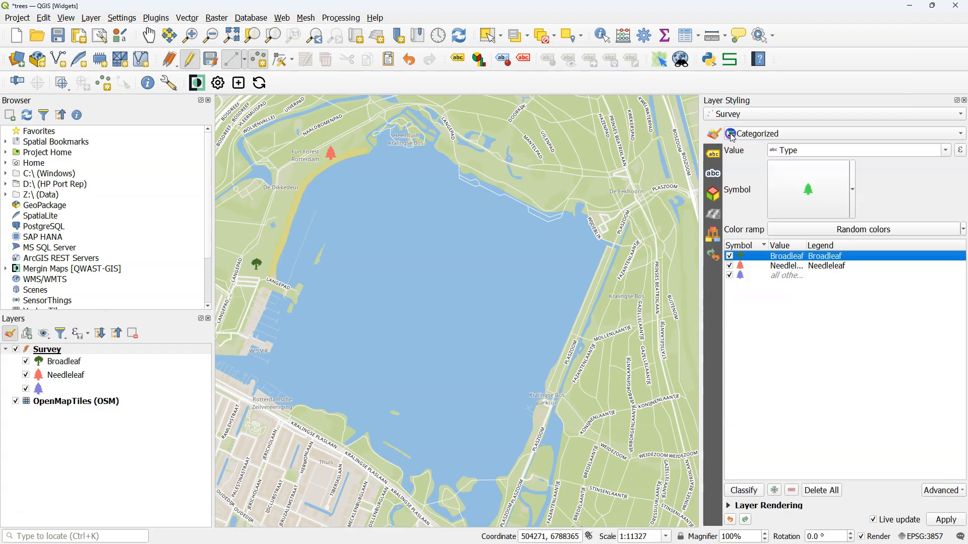
- Recolour the Needleleaf category's marker with the same recent dark green and return to the category list
{"action": "left_click", "coordinate": [742, 266]}
{"action": "double_click", "coordinate": [742, 266]}
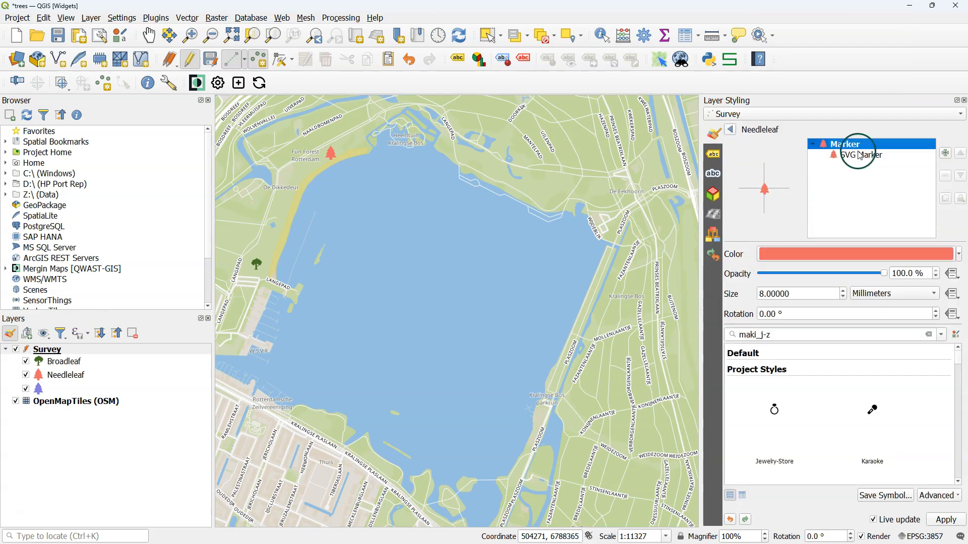
{"action": "left_click", "coordinate": [960, 260]}
{"action": "left_click", "coordinate": [767, 195]}
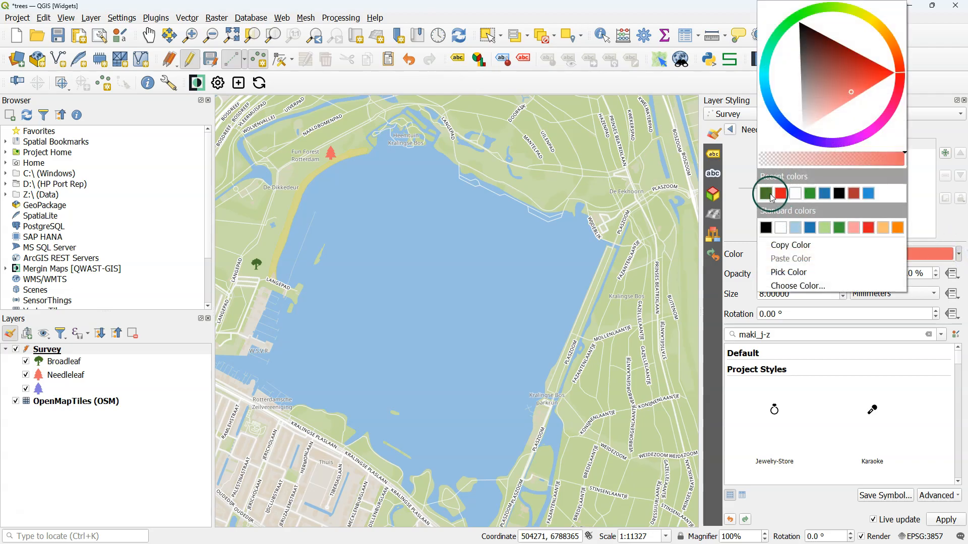
{"action": "left_click", "coordinate": [880, 162]}
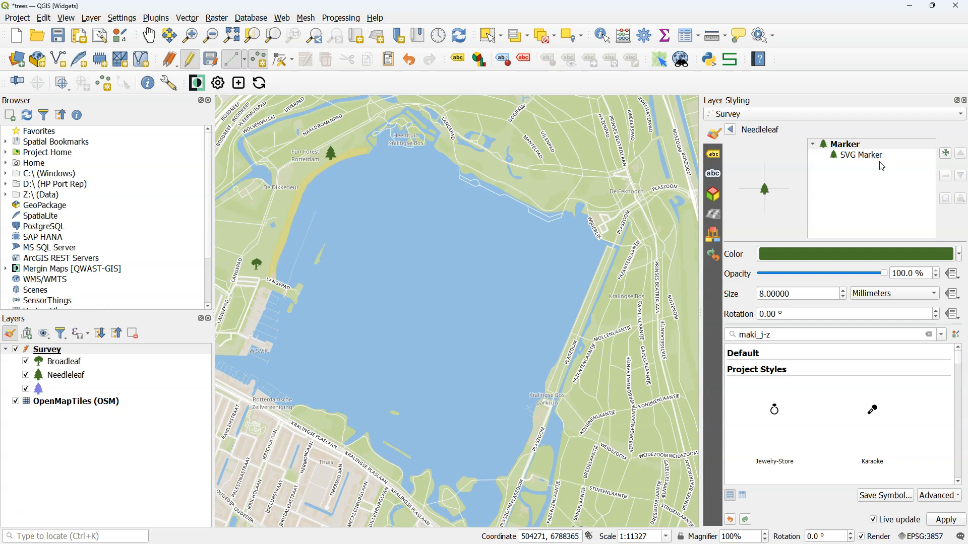
{"action": "left_click", "coordinate": [731, 128]}
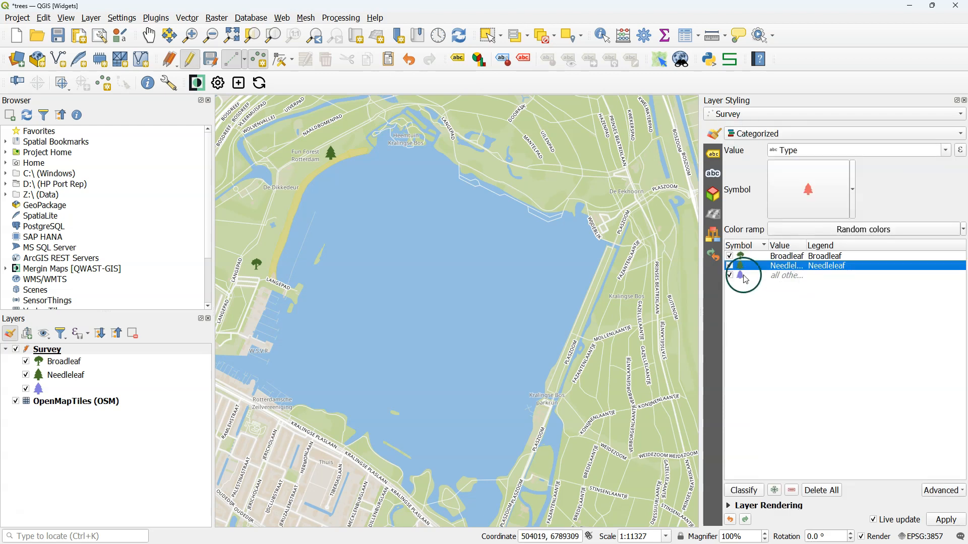
- Open the Broadleaf category's SVG Marker layer and check its file source setting
{"action": "double_click", "coordinate": [740, 255]}
{"action": "left_click", "coordinate": [896, 153]}
{"action": "left_click", "coordinate": [962, 344]}
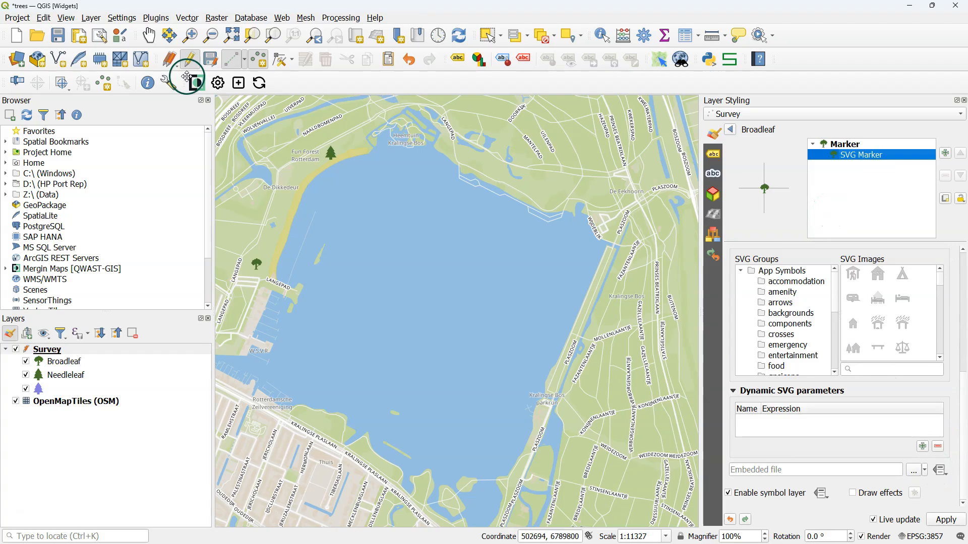
- Synchronize the trees project with Mergin Maps, saving the unsaved changes first
{"action": "left_click", "coordinate": [259, 83]}
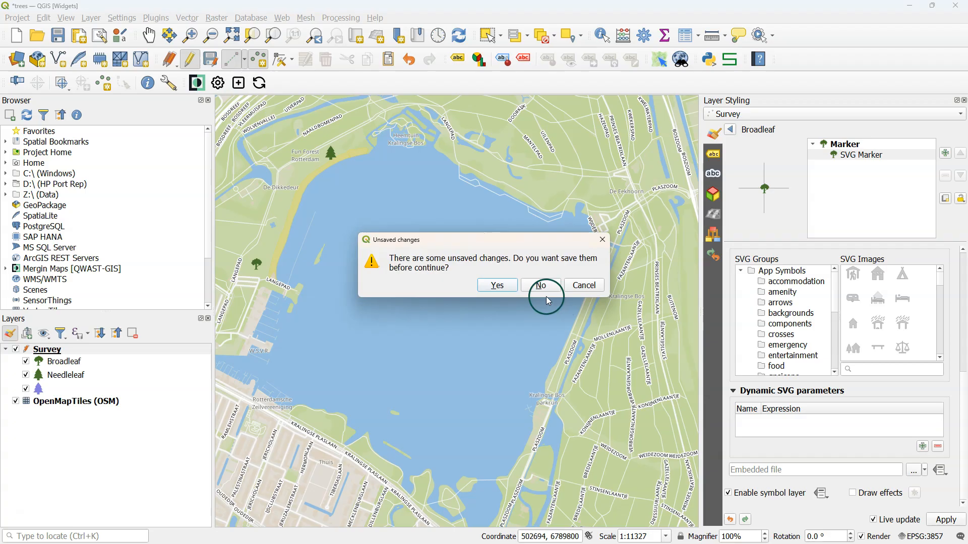
{"action": "left_click", "coordinate": [502, 285]}
{"action": "left_click", "coordinate": [539, 349]}
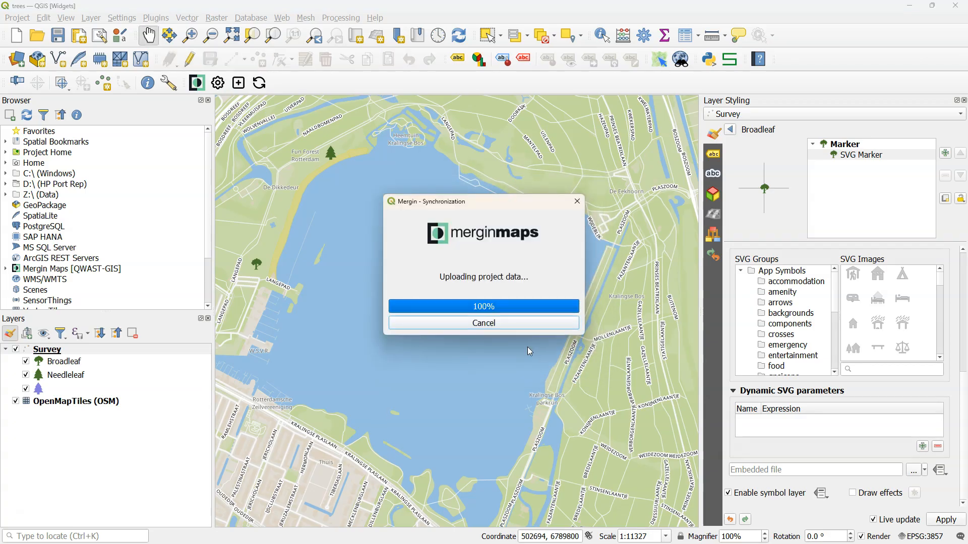
- In the Mergin Maps mobile app, record a Broadleaf tree near De Dikkedeur with a 190 cm crown radius and a tree height
{"action": "left_click_drag", "start_coordinate": [560, 252], "coordinate": [477, 339]}
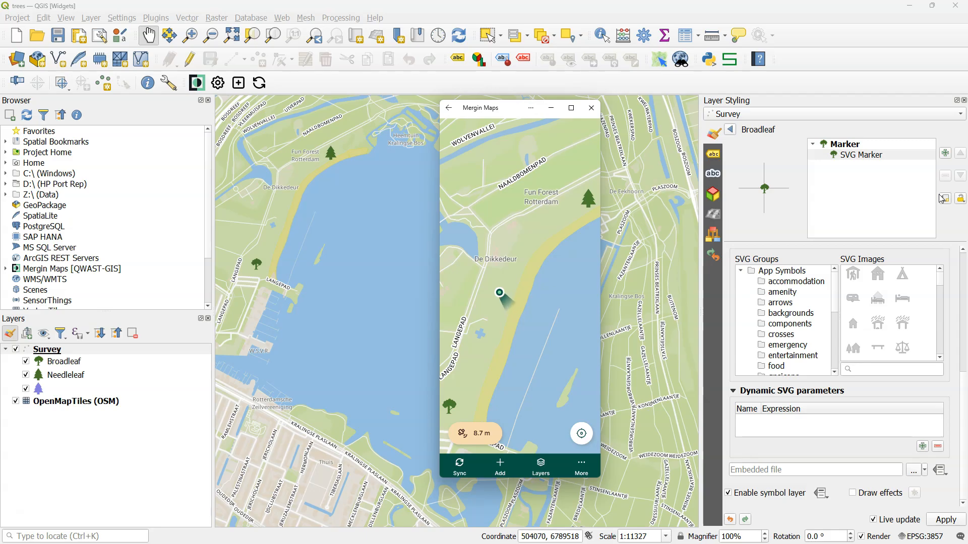
{"action": "left_click", "coordinate": [501, 464]}
{"action": "left_click", "coordinate": [518, 467]}
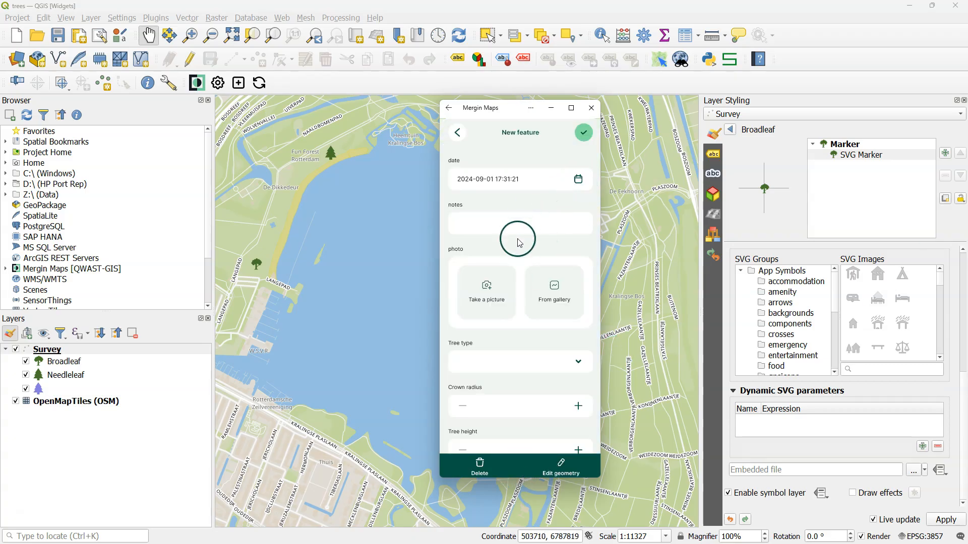
{"action": "left_click", "coordinate": [578, 361]}
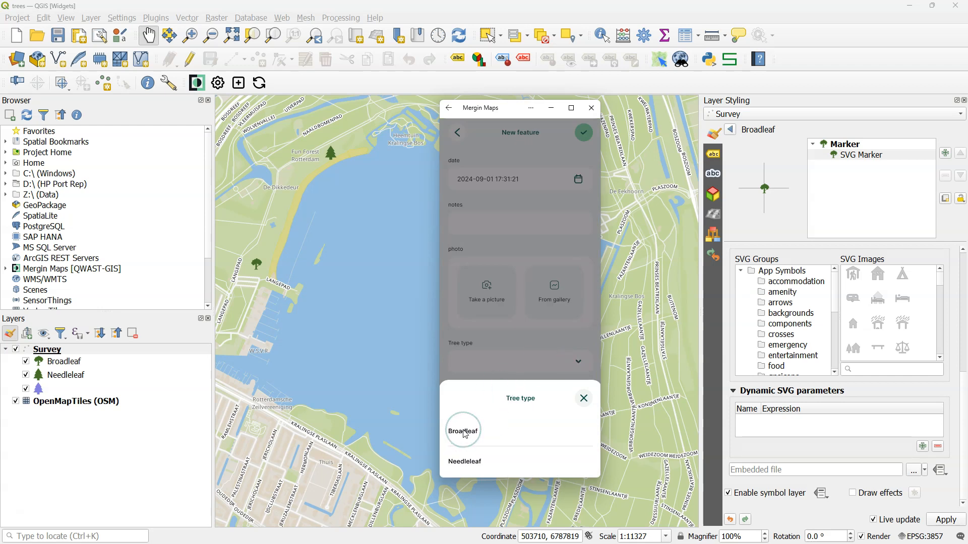
{"action": "left_click", "coordinate": [464, 434]}
{"action": "left_click", "coordinate": [577, 405]}
{"action": "left_click", "coordinate": [578, 407]}
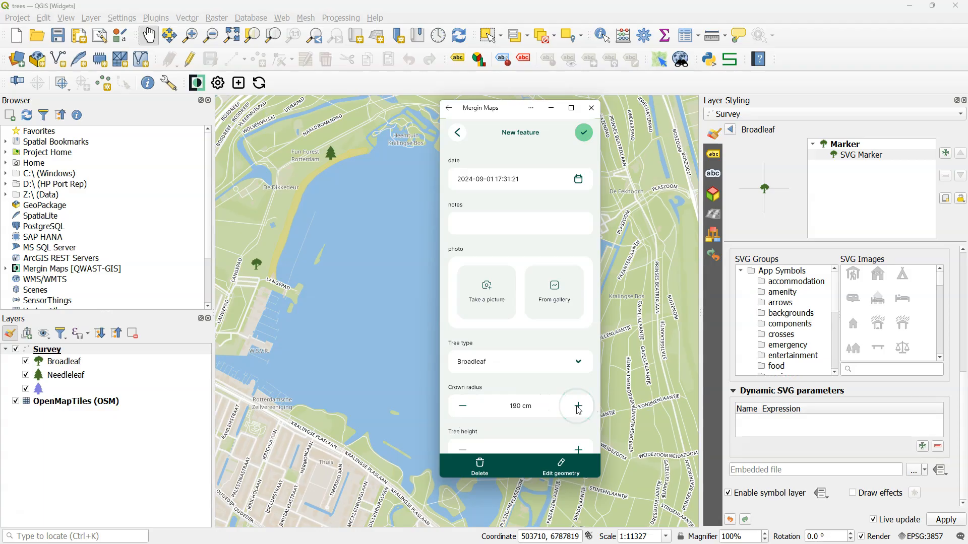
{"action": "scroll", "coordinate": [504, 428], "scroll_direction": "down", "scroll_amount": 2}
{"action": "left_click", "coordinate": [577, 434]}
{"action": "left_click", "coordinate": [582, 133]}
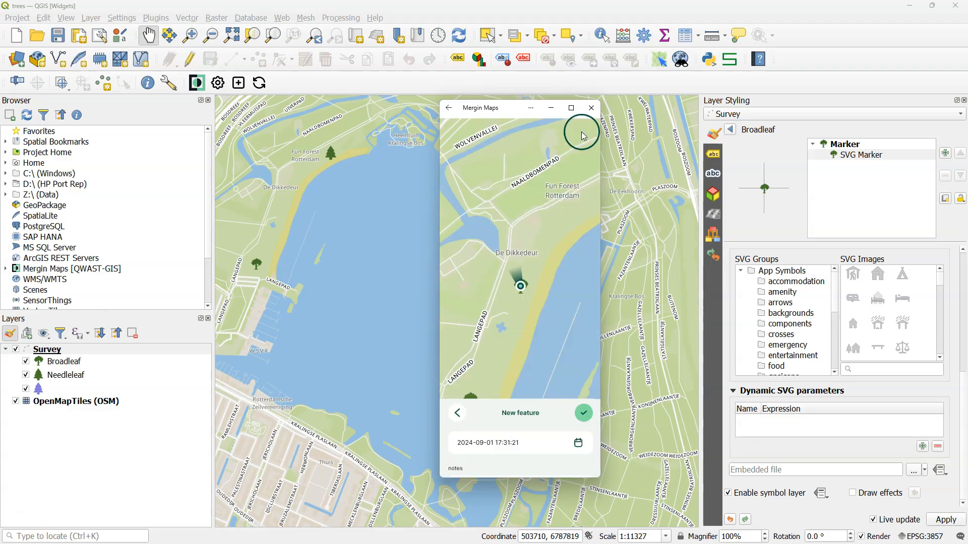
{"action": "left_click", "coordinate": [550, 220]}
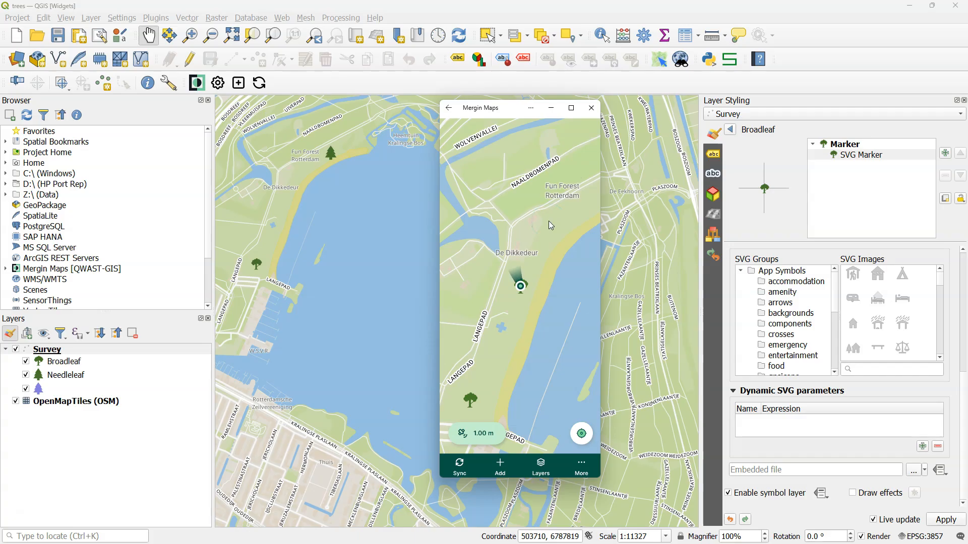
- Record a Needleleaf tree on the Langepad northeast of Fun Forest Rotterdam, filling in crown radius and tree height
{"action": "left_click", "coordinate": [500, 459]}
{"action": "left_click", "coordinate": [520, 464]}
{"action": "left_click", "coordinate": [550, 198]}
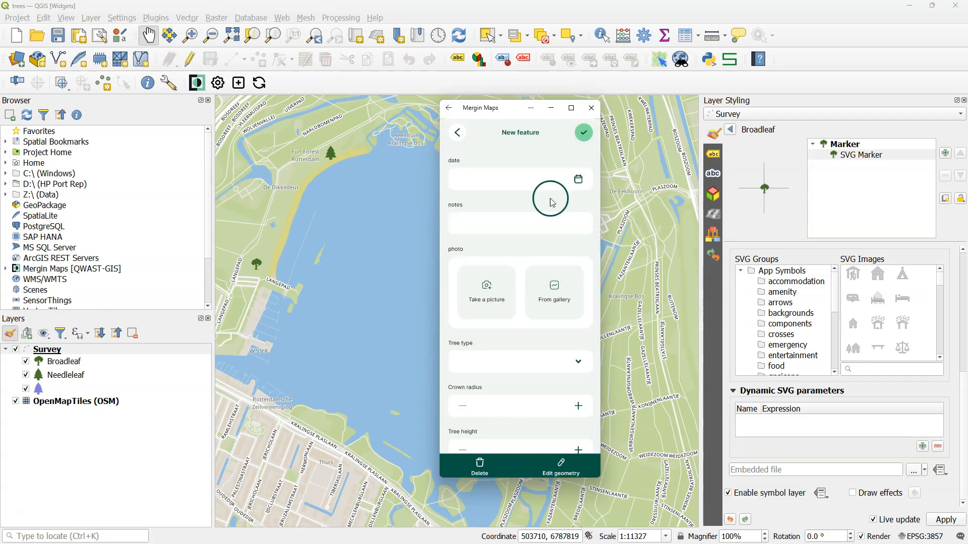
{"action": "left_click", "coordinate": [529, 358]}
{"action": "left_click", "coordinate": [467, 458]}
{"action": "left_click", "coordinate": [578, 406]}
{"action": "left_click", "coordinate": [578, 406]}
{"action": "scroll", "coordinate": [540, 430], "scroll_direction": "down", "scroll_amount": 2}
{"action": "left_click", "coordinate": [579, 433]}
{"action": "left_click", "coordinate": [585, 134]}
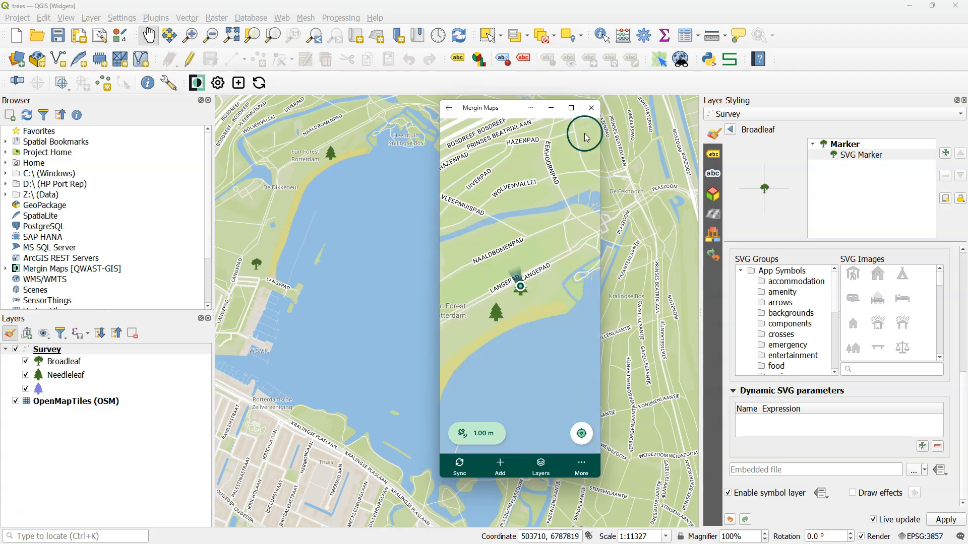
- Record a Needleleaf tree just west of De Dikkedeur, filling in its tree type and tree height
{"action": "scroll", "coordinate": [480, 332], "scroll_direction": "down", "scroll_amount": 4}
{"action": "left_click_drag", "start_coordinate": [469, 341], "coordinate": [540, 277]}
{"action": "left_click", "coordinate": [500, 465]}
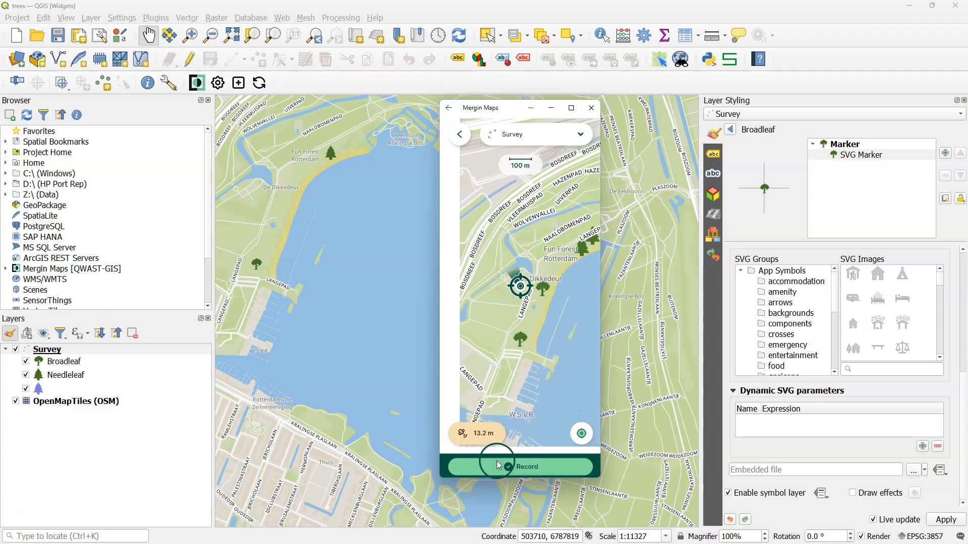
{"action": "left_click", "coordinate": [504, 464]}
{"action": "left_click", "coordinate": [575, 361]}
{"action": "left_click", "coordinate": [470, 462]}
{"action": "scroll", "coordinate": [579, 413], "scroll_direction": "down", "scroll_amount": 1}
{"action": "left_click", "coordinate": [578, 433]}
{"action": "left_click", "coordinate": [584, 132]}
- Record a Broadleaf tree west of the existing broadleaf tree by the Langepad, with crown radius and tree height
{"action": "left_click", "coordinate": [500, 465]}
{"action": "left_click", "coordinate": [503, 464]}
{"action": "left_click", "coordinate": [578, 406]}
{"action": "left_click", "coordinate": [578, 449]}
{"action": "left_click", "coordinate": [584, 132]}
- Record a Needleleaf tree beside the W.S.V.R. harbour with a 200 cm crown radius and a tree height
{"action": "left_click", "coordinate": [500, 465]}
{"action": "left_click", "coordinate": [502, 465]}
{"action": "left_click", "coordinate": [557, 362]}
{"action": "left_click", "coordinate": [554, 439]}
{"action": "left_click", "coordinate": [578, 406]}
{"action": "left_click", "coordinate": [578, 406]}
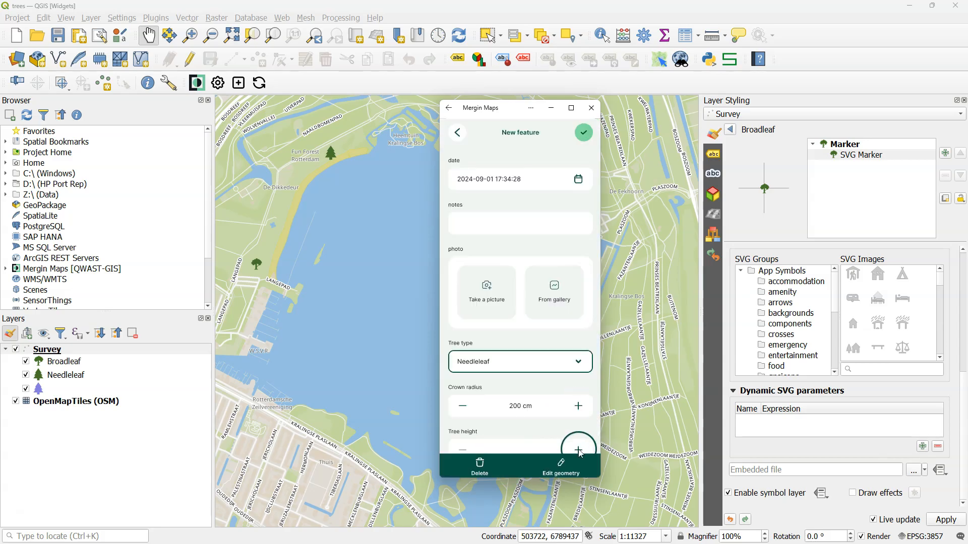
{"action": "left_click", "coordinate": [585, 134]}
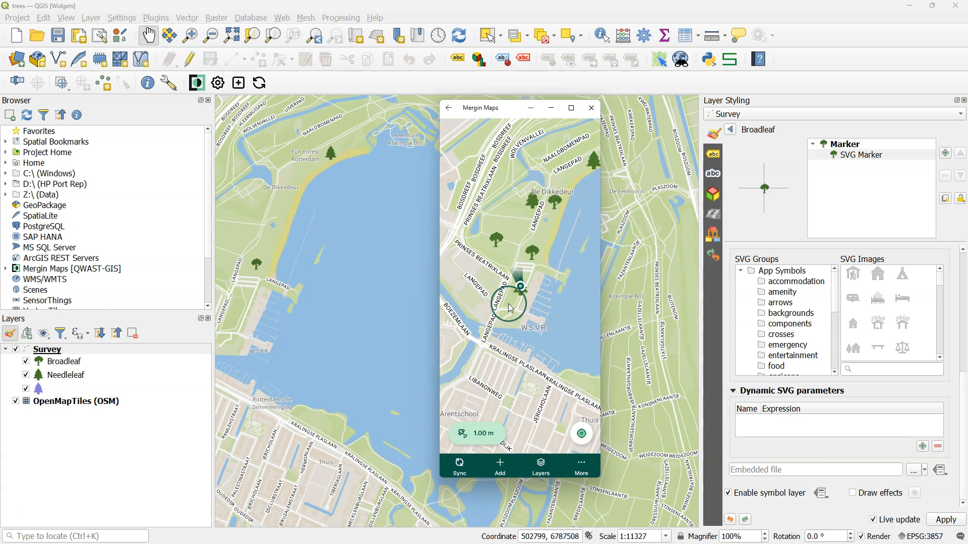
- Switch to QGIS and synchronize the project to bring in the newly surveyed trees
{"action": "left_click", "coordinate": [259, 83]}
{"action": "left_click", "coordinate": [545, 350]}
{"action": "left_click", "coordinate": [585, 285]}
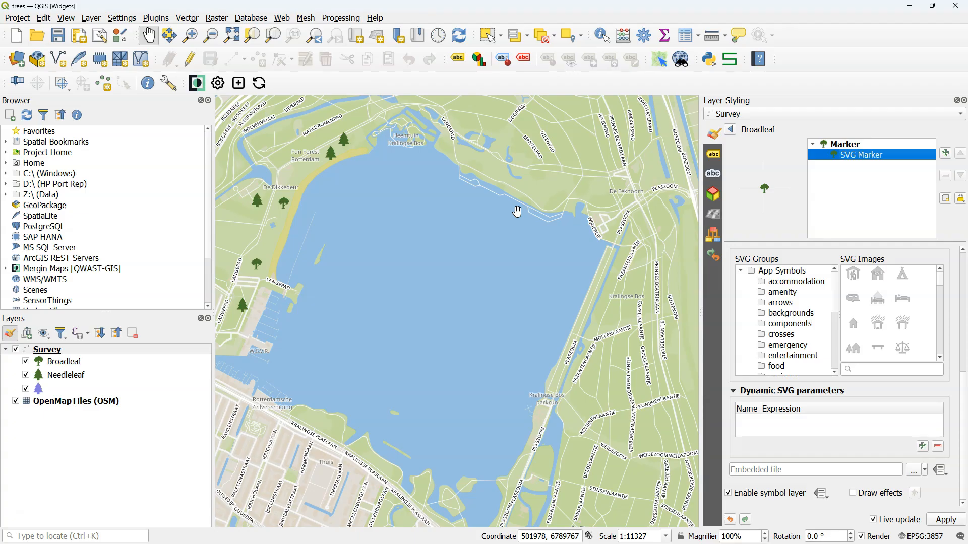
- Leave the Broadleaf symbol settings and change the Survey layer's renderer from Categorized to Rule-based
{"action": "left_click", "coordinate": [732, 130]}
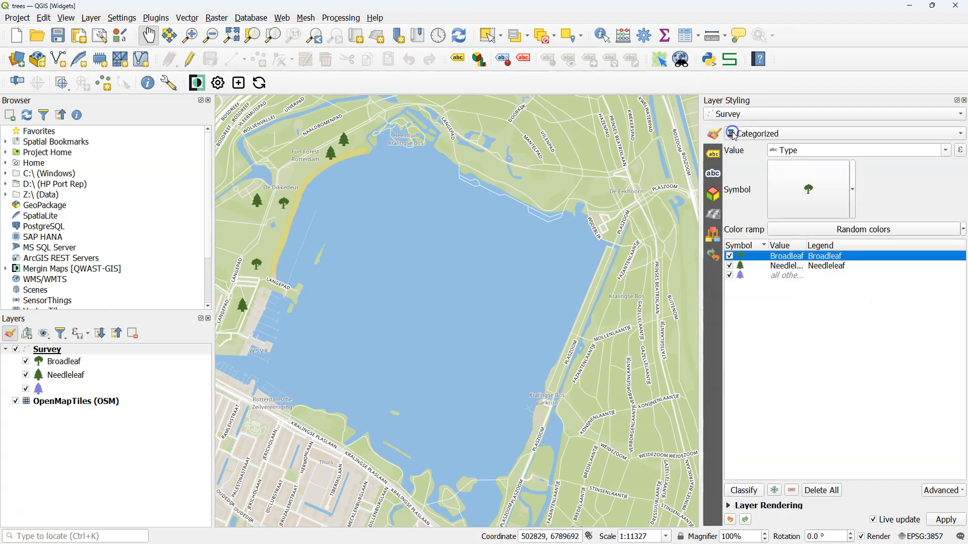
{"action": "left_click", "coordinate": [758, 136]}
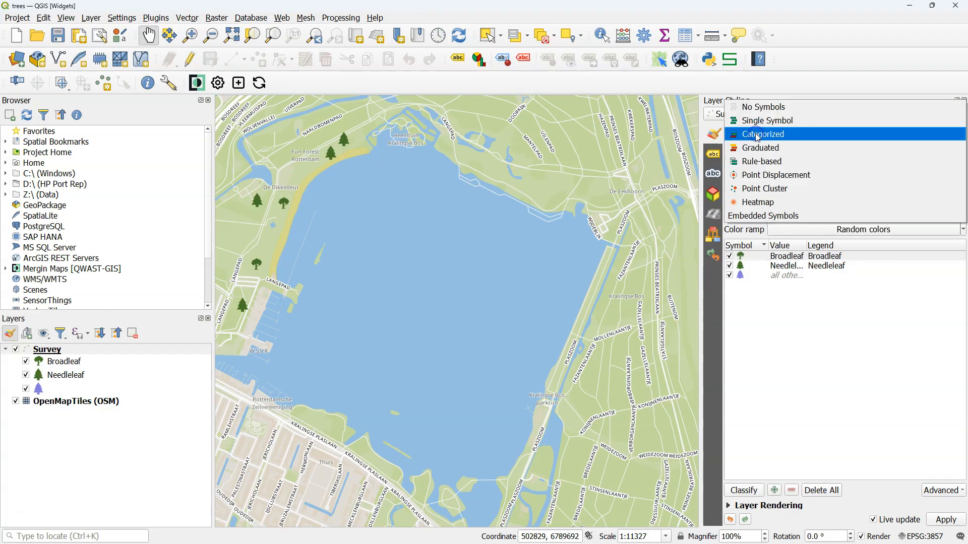
{"action": "left_click", "coordinate": [763, 162]}
{"action": "left_click", "coordinate": [861, 184]}
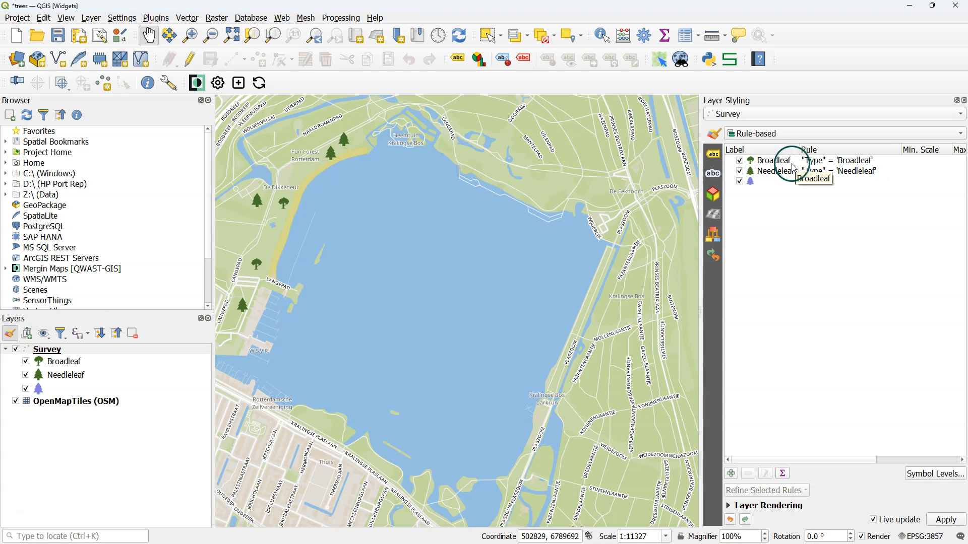
- Edit the Broadleaf rule's filter in the Expression Builder to "Type" = 'Broadleaf' AND "height" > 7
{"action": "left_click", "coordinate": [848, 164]}
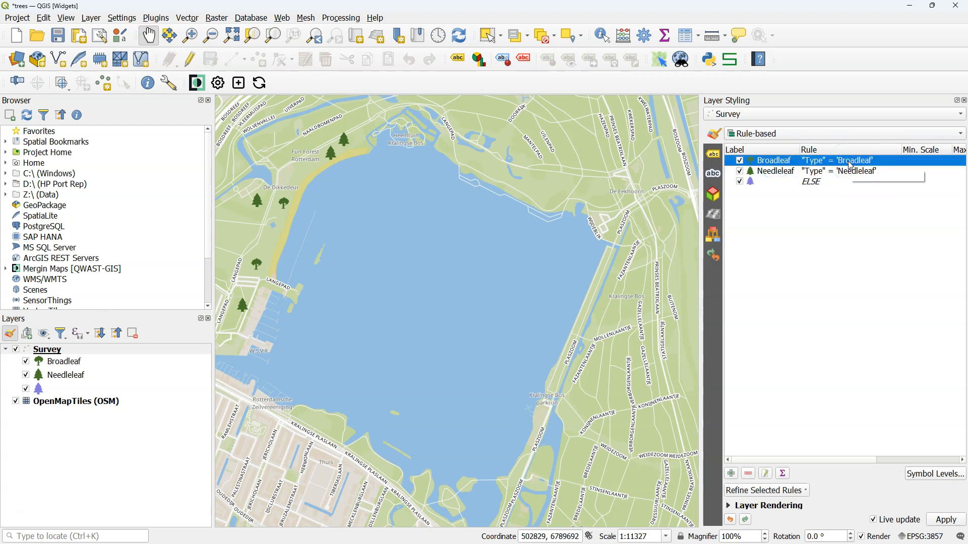
{"action": "double_click", "coordinate": [851, 165]}
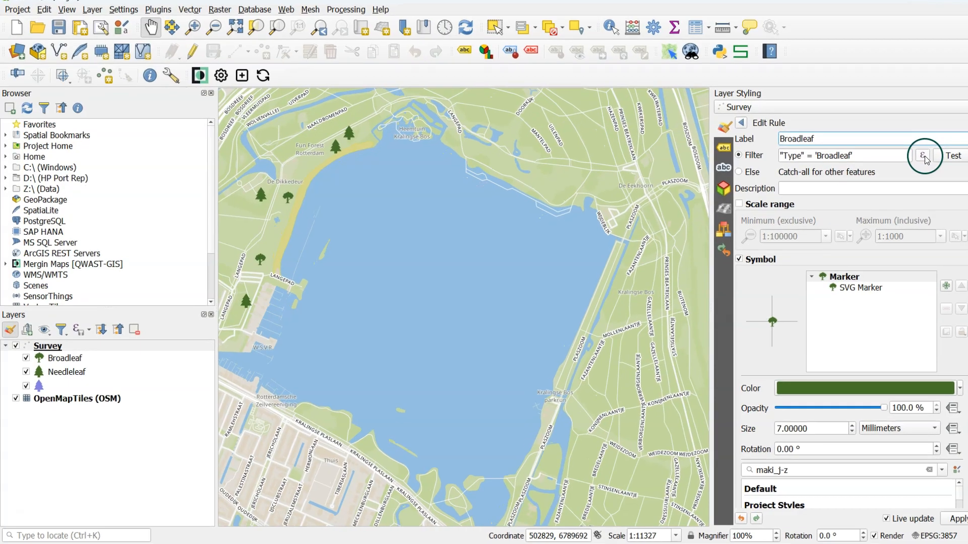
{"action": "left_click", "coordinate": [909, 161]}
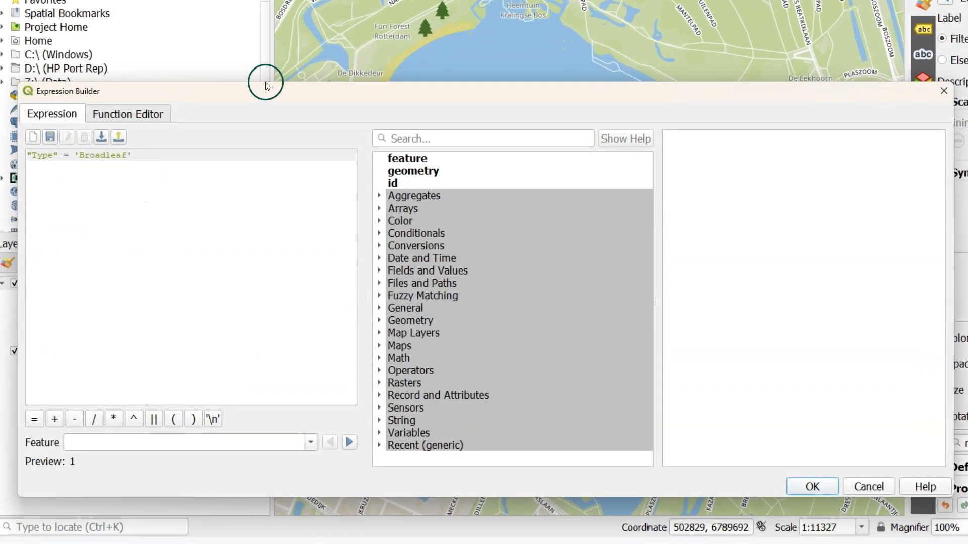
{"action": "left_click", "coordinate": [224, 166]}
{"action": "type", "text": "AND"}
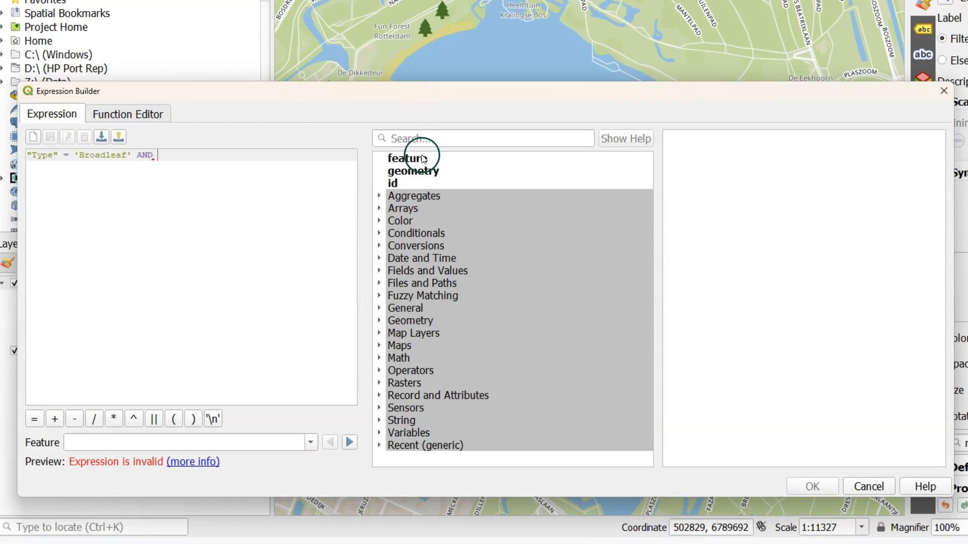
{"action": "left_click", "coordinate": [385, 274]}
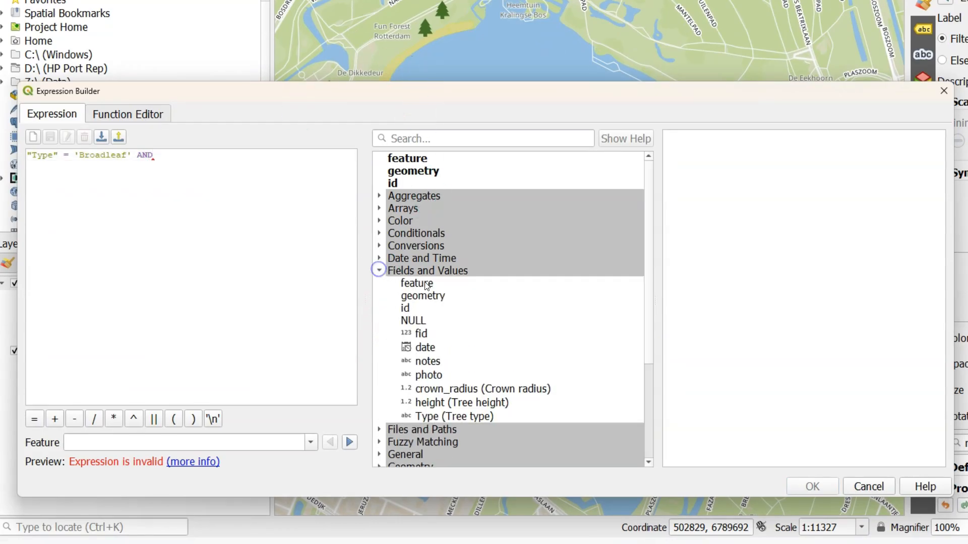
{"action": "double_click", "coordinate": [448, 402]}
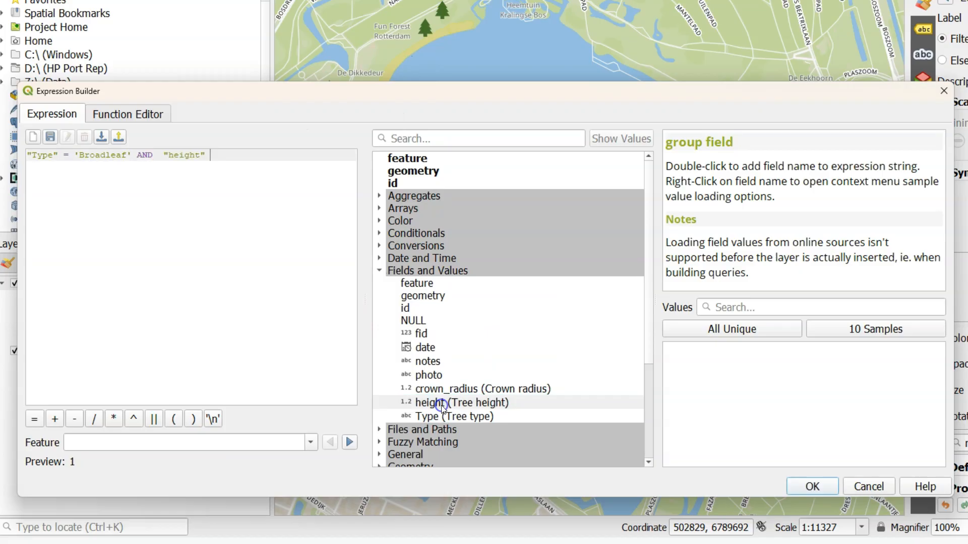
{"action": "left_click", "coordinate": [238, 300]}
{"action": "type", "text": ">"}
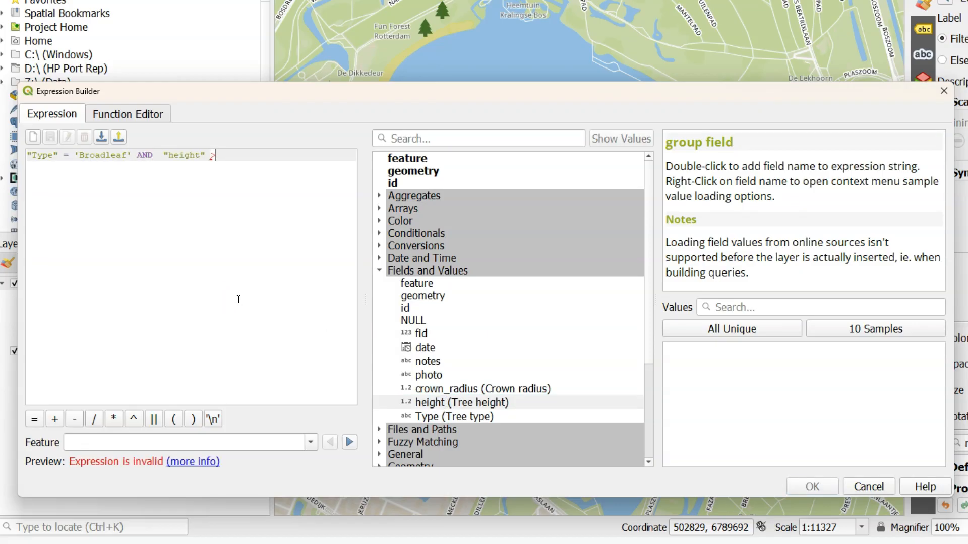
{"action": "type", "text": " 7"}
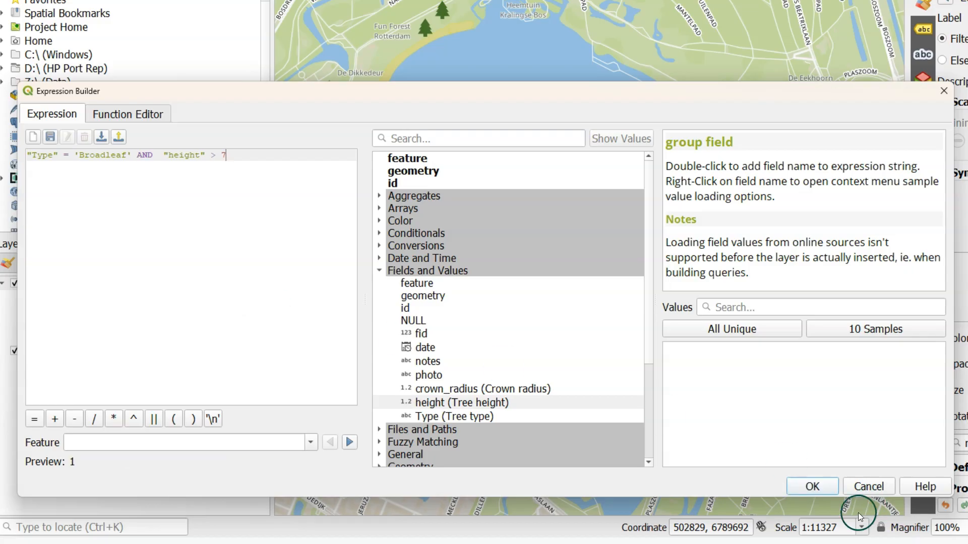
{"action": "left_click", "coordinate": [814, 486]}
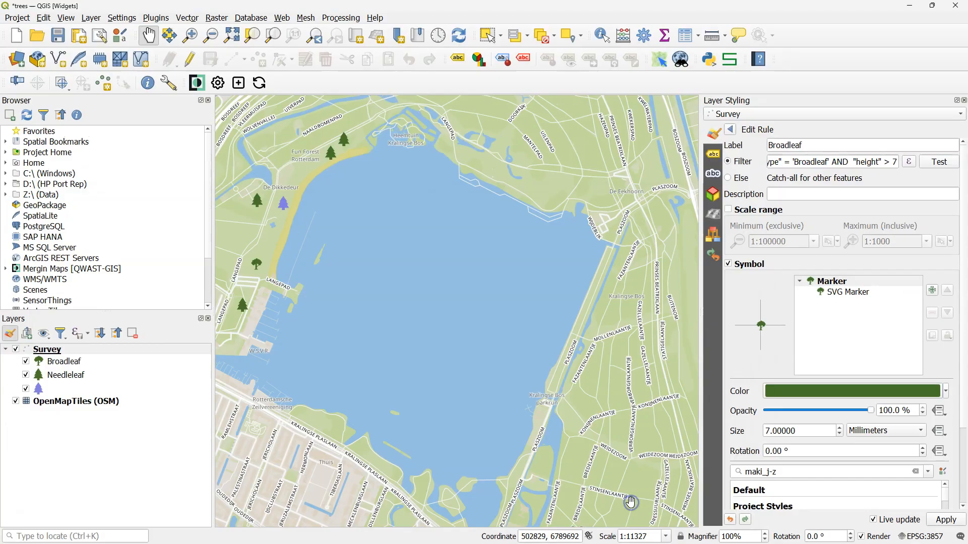
- Relabel the Broadleaf rule as "Broadleaf high" and return to the Survey layer's rule list
{"action": "left_click", "coordinate": [814, 142]}
{"action": "type", "text": "high"}
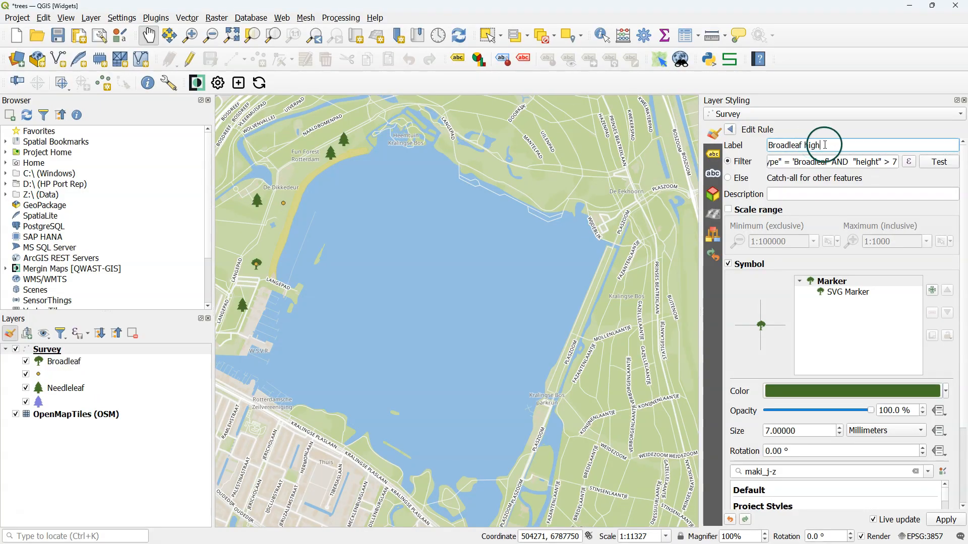
{"action": "left_click", "coordinate": [730, 130]}
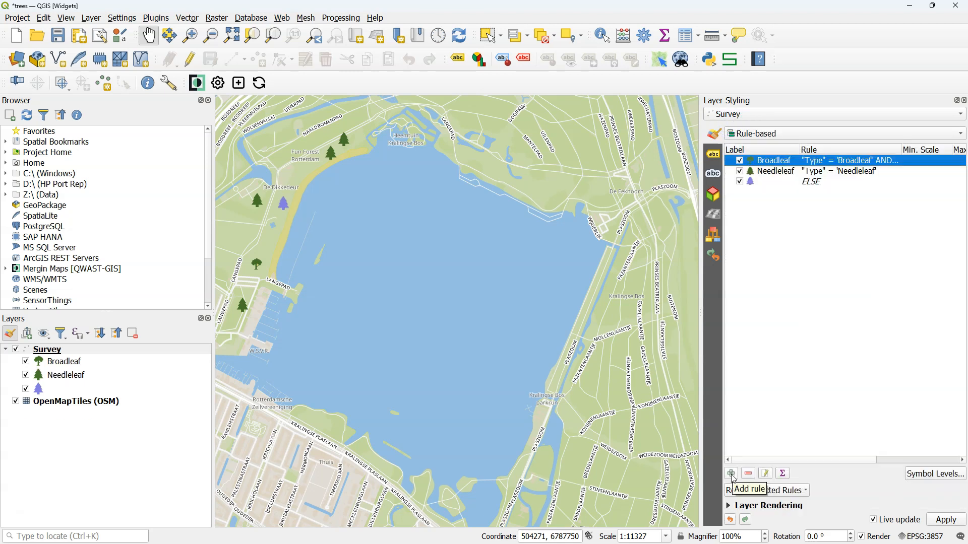
- Add a new rule to the Survey layer and label it "Broadleaf low"
{"action": "left_click", "coordinate": [731, 475]}
{"action": "left_click", "coordinate": [762, 170]}
{"action": "type", "text": "Broadleaf low"}
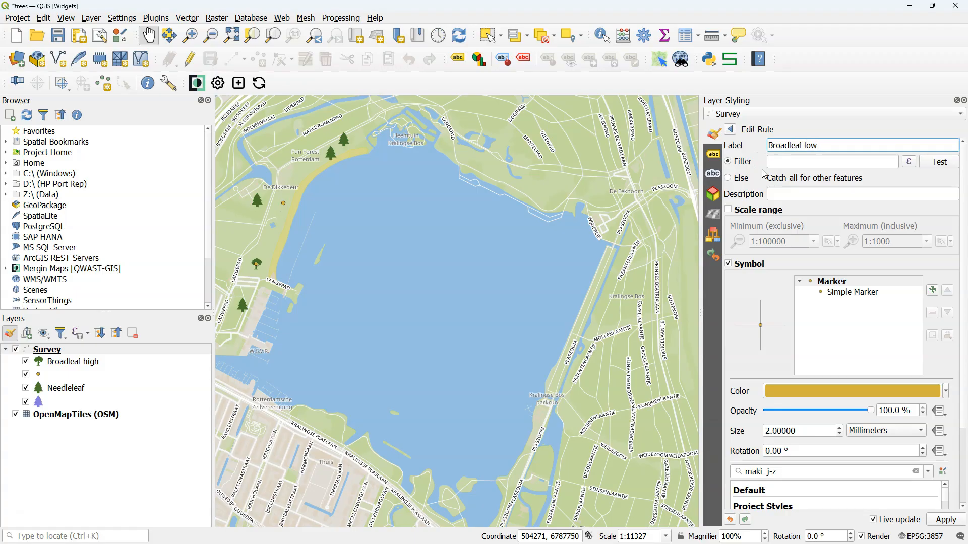
{"action": "left_click", "coordinate": [805, 173]}
- Build the new rule's filter from the recent Broadleaf expression, changing it to "Type" = 'Broadleaf' AND "height" <= 7
{"action": "left_click", "coordinate": [909, 162]}
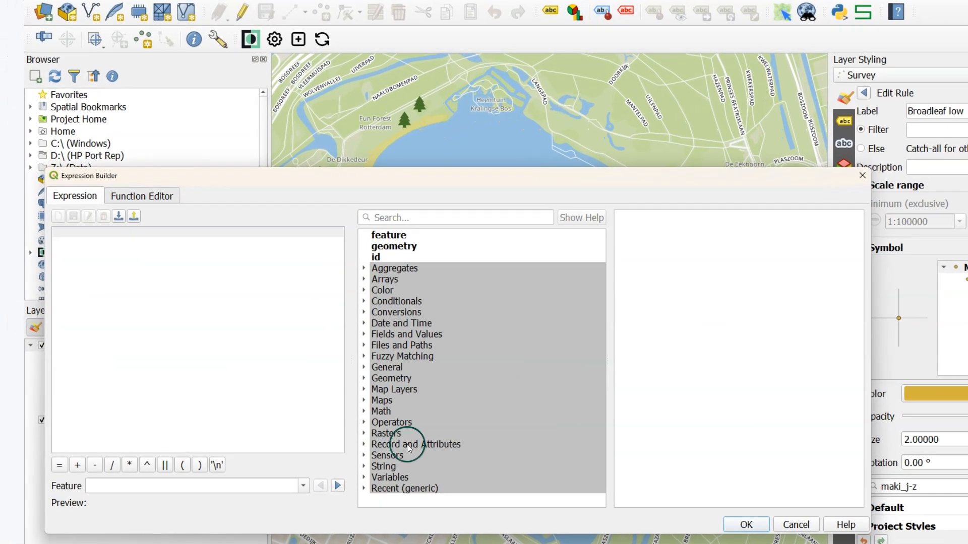
{"action": "left_click", "coordinate": [368, 487]}
{"action": "scroll", "coordinate": [402, 430], "scroll_direction": "down", "scroll_amount": 1}
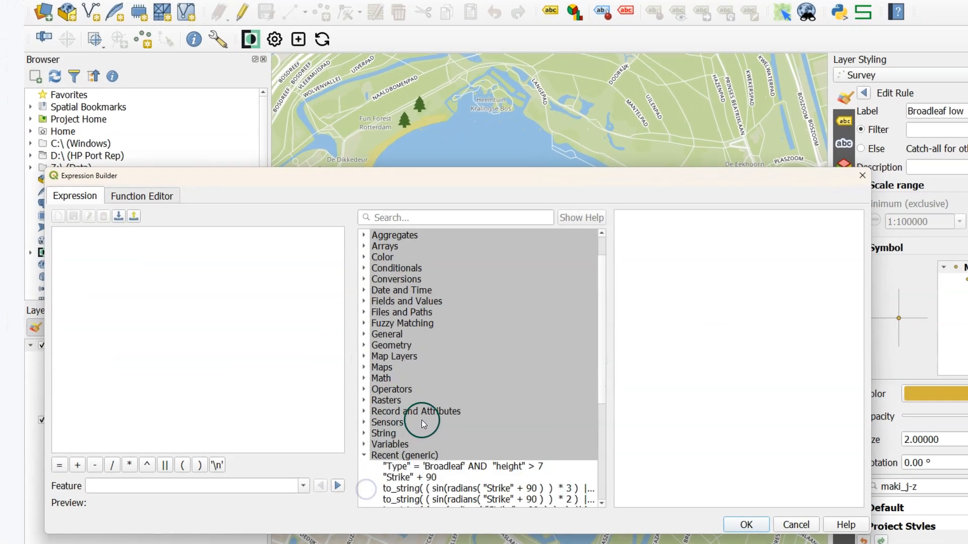
{"action": "left_click", "coordinate": [509, 467]}
{"action": "double_click", "coordinate": [509, 468]}
{"action": "double_click", "coordinate": [219, 233]}
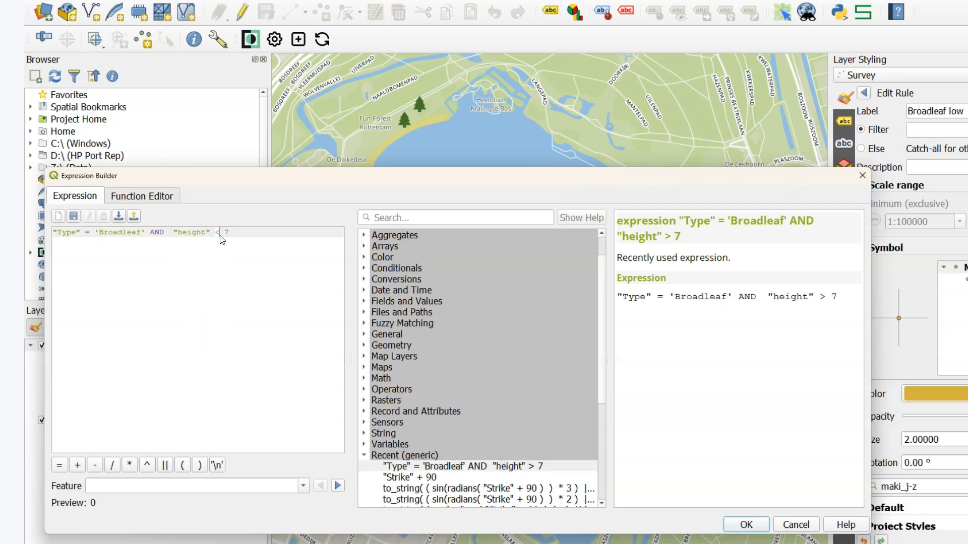
{"action": "type", "text": "<="}
{"action": "left_click", "coordinate": [746, 525]}
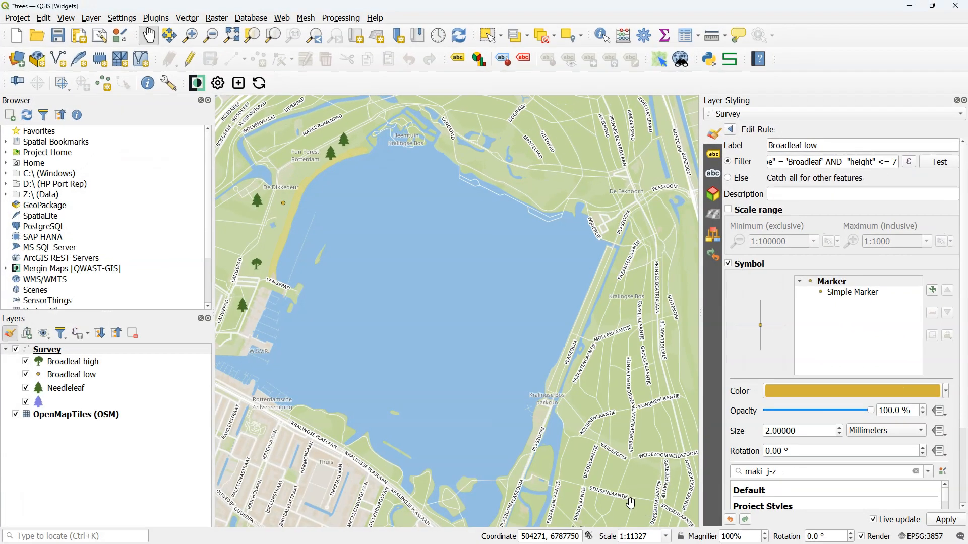
- Test the Broadleaf low rule's filter, dismiss the result and return to the rule list
{"action": "left_click", "coordinate": [943, 162]}
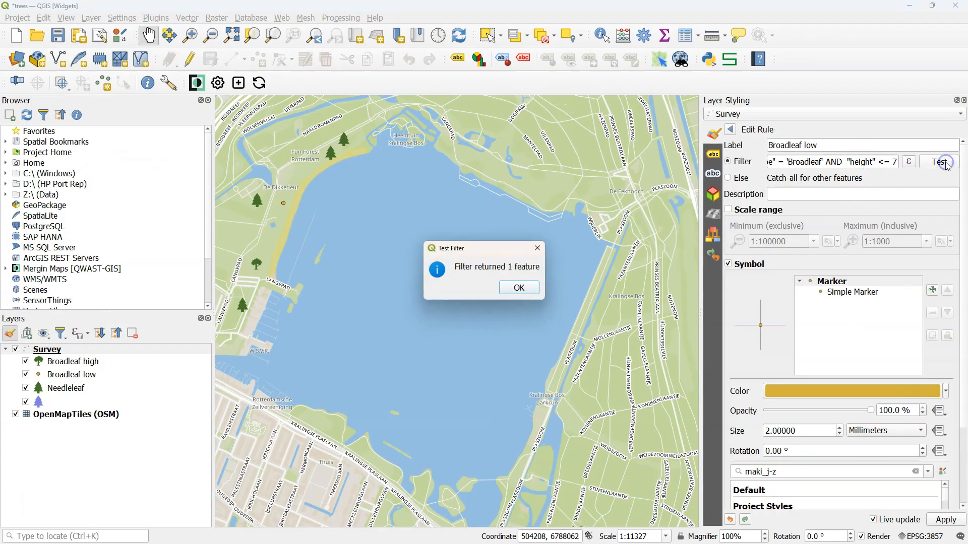
{"action": "left_click", "coordinate": [519, 288]}
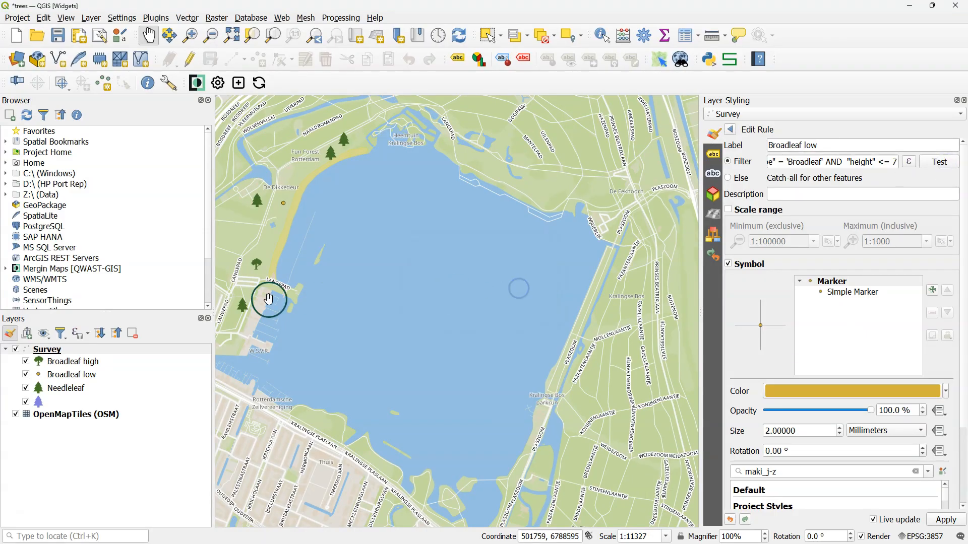
{"action": "left_click", "coordinate": [732, 131]}
- Copy the Broadleaf high rule's symbol and paste it onto the Broadleaf low rule
{"action": "right_click", "coordinate": [749, 161]}
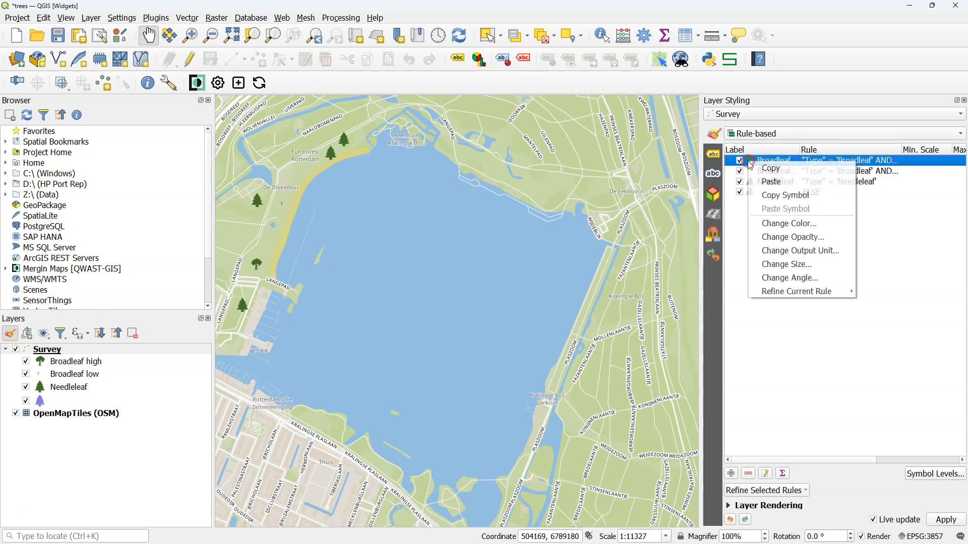
{"action": "key", "text": "Escape"}
{"action": "right_click", "coordinate": [775, 173]}
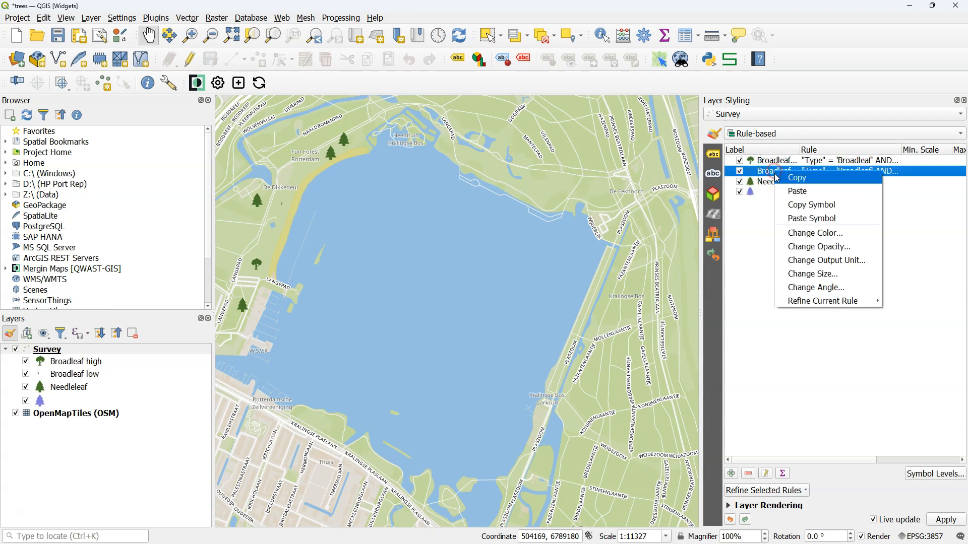
{"action": "left_click", "coordinate": [807, 219]}
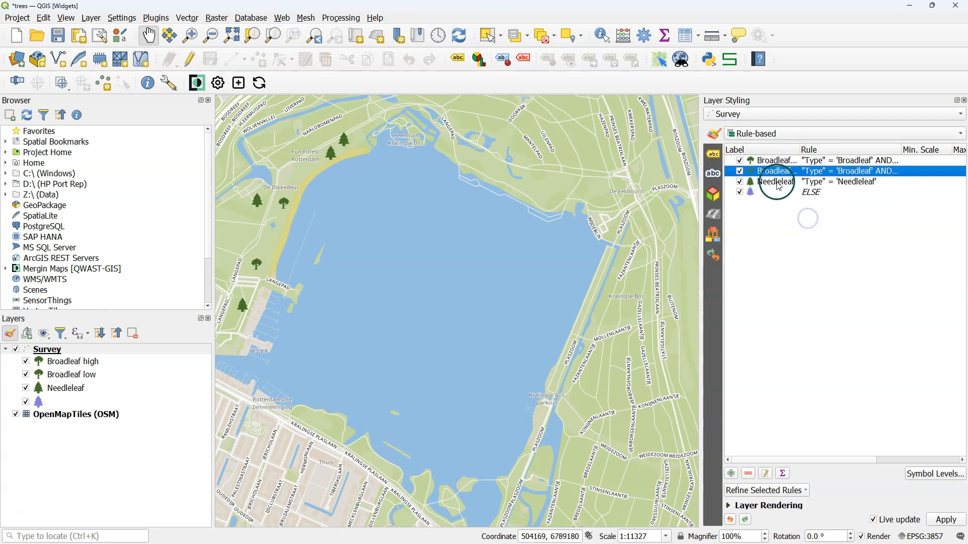
- Set the Broadleaf low rule's marker size to 3 millimeters and return to the rule list
{"action": "double_click", "coordinate": [754, 171]}
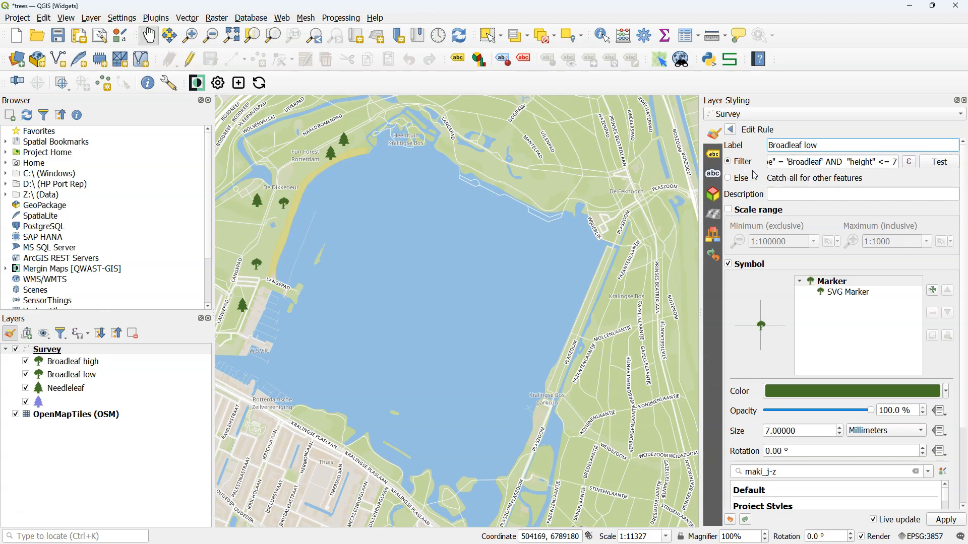
{"action": "left_click", "coordinate": [763, 431]}
{"action": "type", "text": "3"}
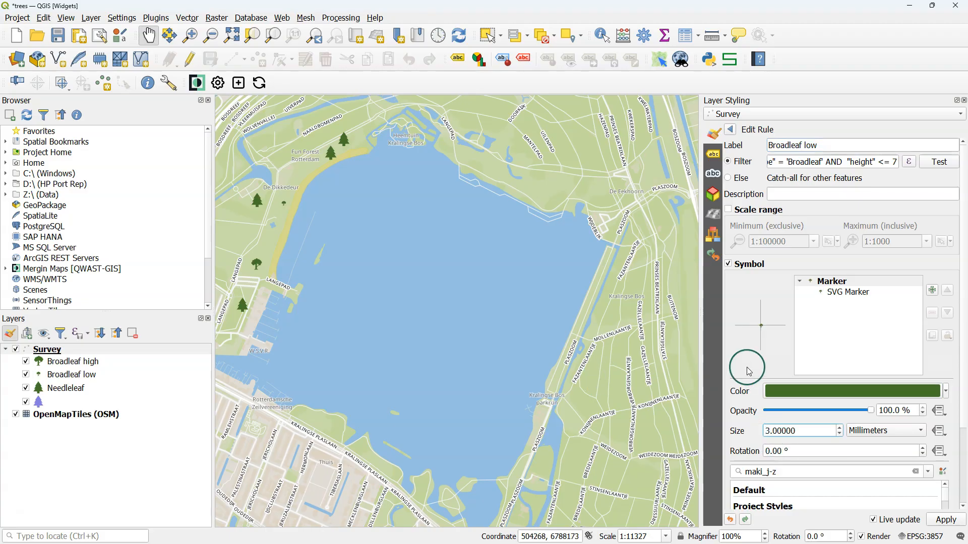
{"action": "left_click", "coordinate": [728, 131]}
- Refine the Needleleaf rule by adding ranges on the height field with the Size method, and classify them
{"action": "right_click", "coordinate": [749, 182]}
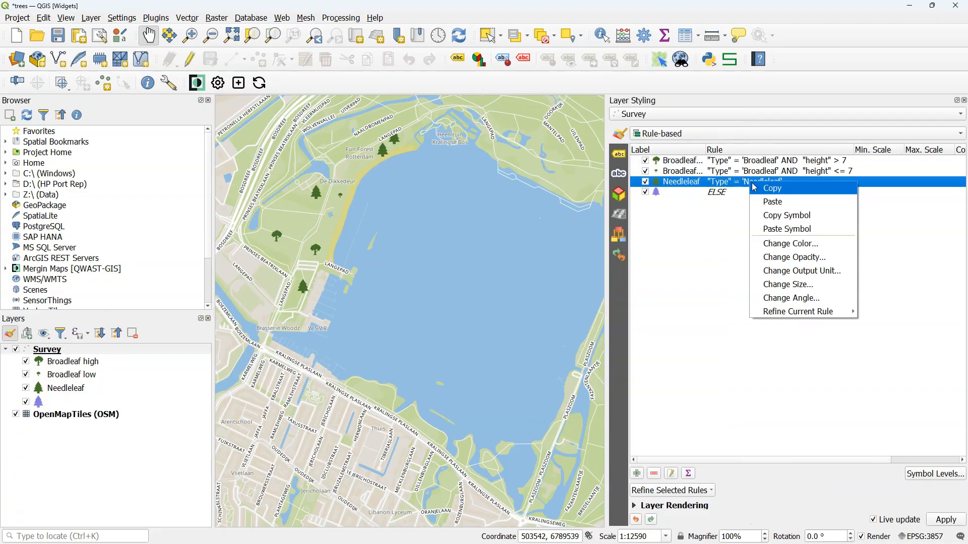
{"action": "left_click", "coordinate": [823, 309]}
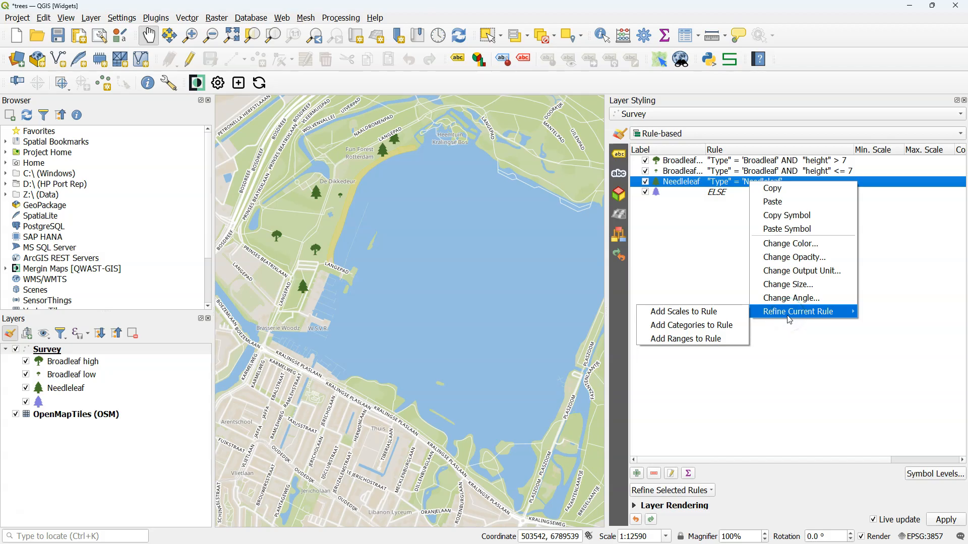
{"action": "left_click", "coordinate": [707, 339]}
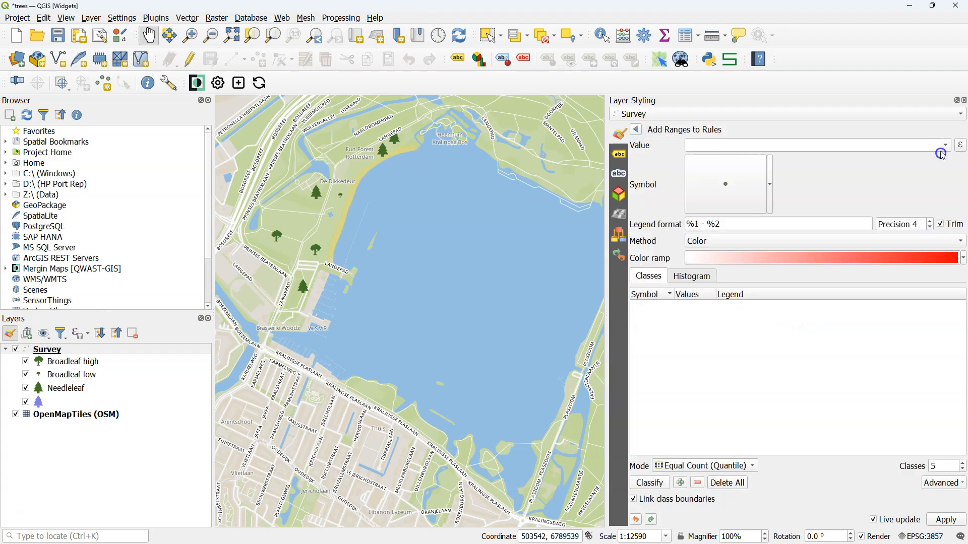
{"action": "left_click", "coordinate": [945, 146]}
{"action": "left_click", "coordinate": [728, 192]}
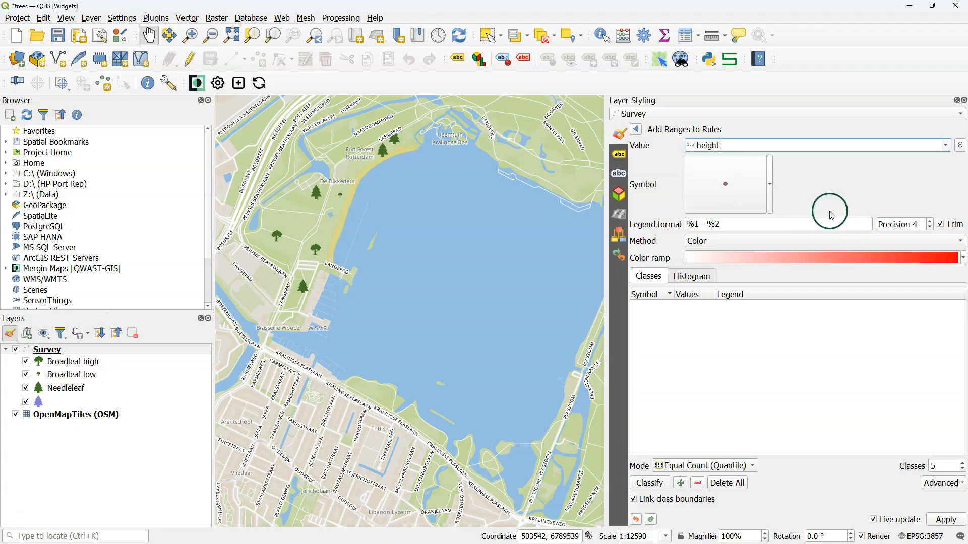
{"action": "left_click", "coordinate": [777, 241]}
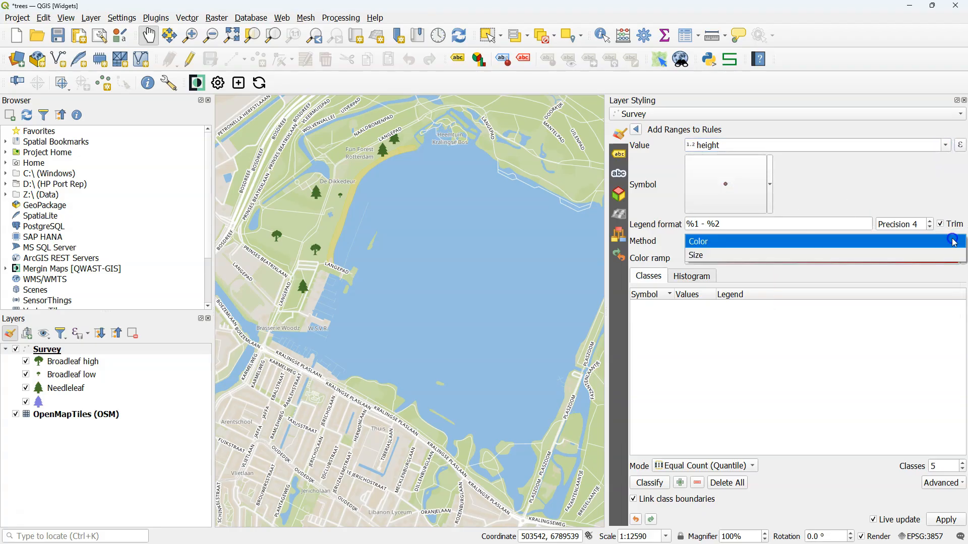
{"action": "left_click", "coordinate": [776, 257]}
{"action": "left_click", "coordinate": [651, 483]}
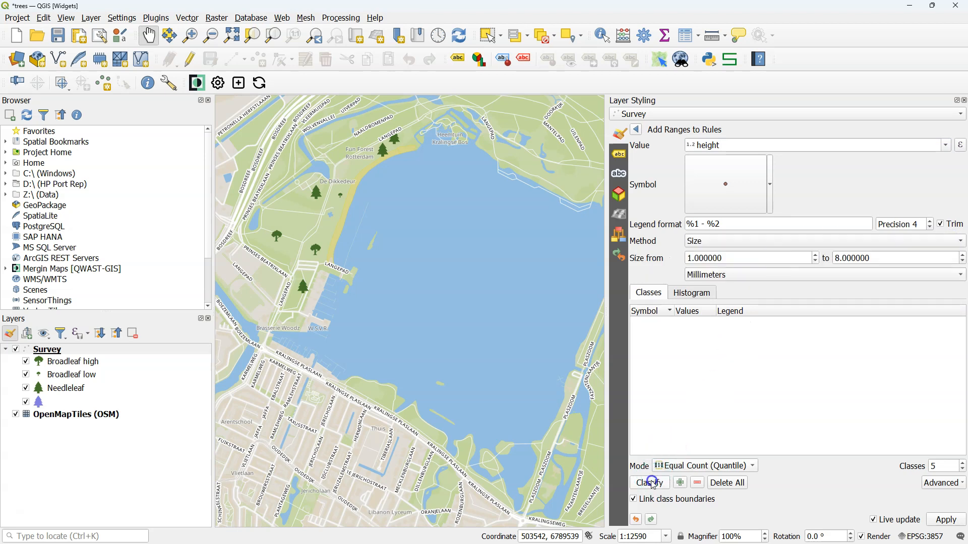
- Set the number of height classes to 3 and add the ranges to the Needleleaf rule
{"action": "left_click", "coordinate": [669, 395]}
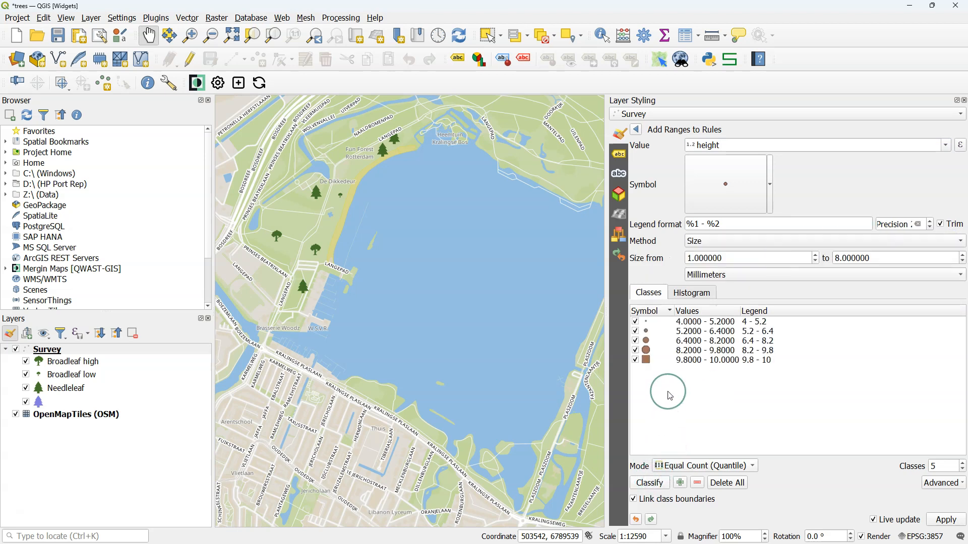
{"action": "left_click", "coordinate": [670, 133]}
{"action": "left_click", "coordinate": [963, 469]}
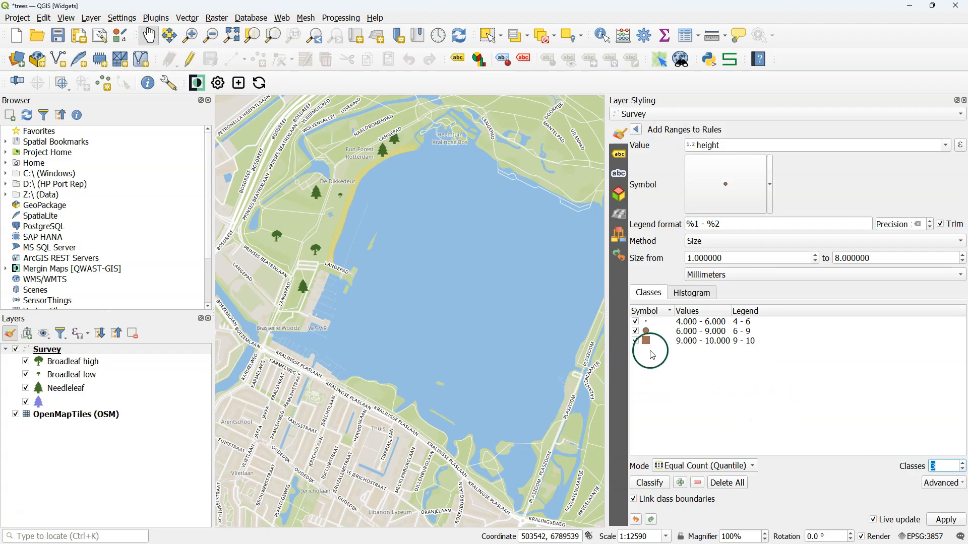
{"action": "left_click", "coordinate": [636, 130]}
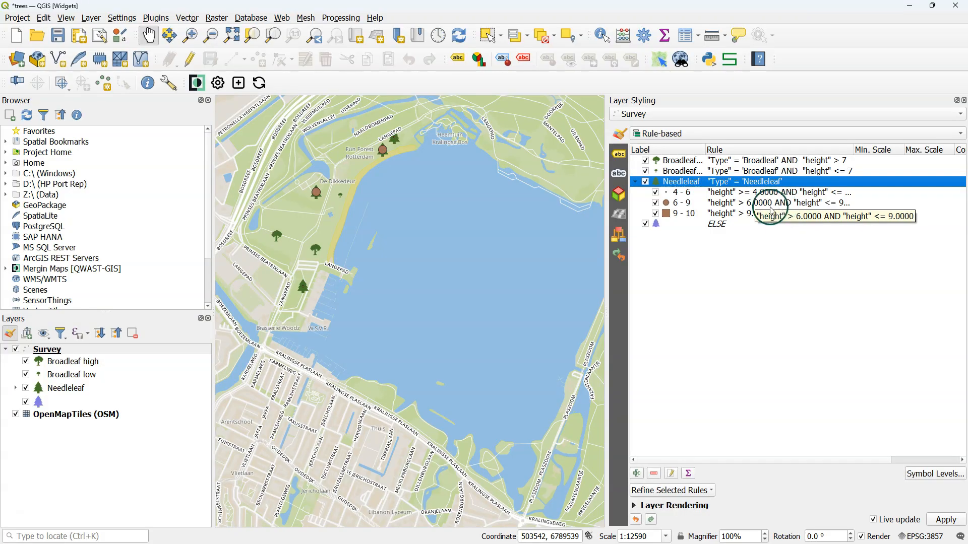
- Disable the Needleleaf rule to hide its trees on the map and enable it again
{"action": "left_click", "coordinate": [645, 182]}
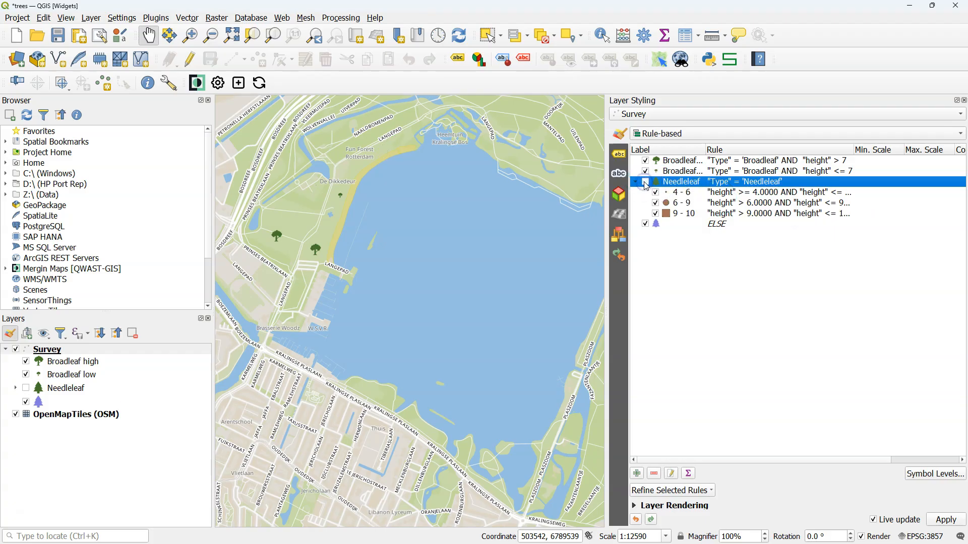
{"action": "left_click", "coordinate": [645, 183]}
- Copy the Needleleaf rule's symbol and paste it onto its 4 - 6, 6 - 9 and 9 - 10 height sub-rules
{"action": "right_click", "coordinate": [661, 184]}
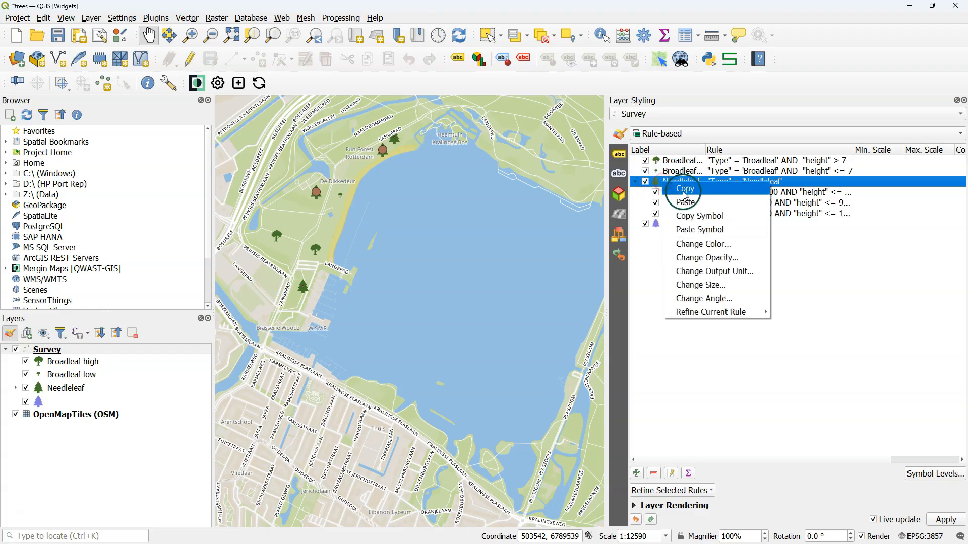
{"action": "left_click", "coordinate": [688, 216]}
{"action": "left_click", "coordinate": [673, 194]}
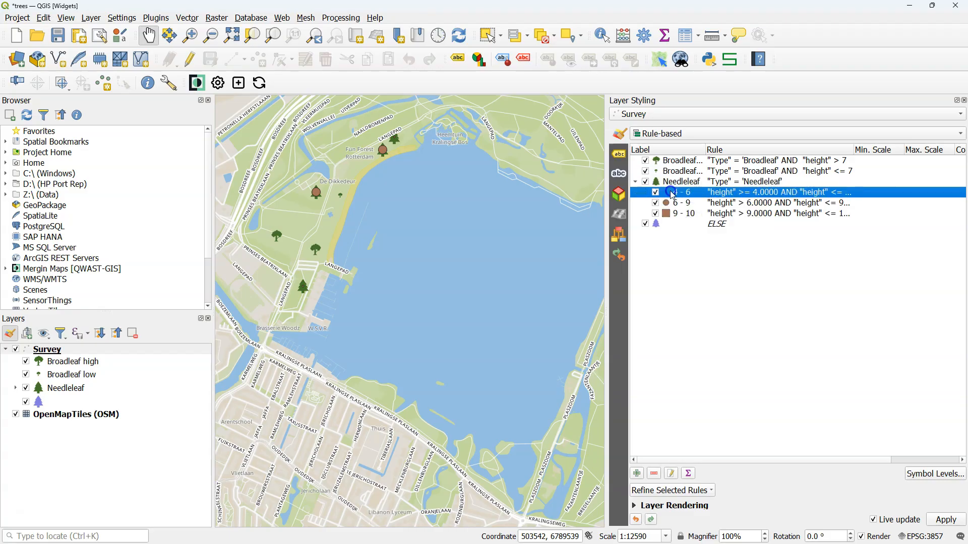
{"action": "left_click", "coordinate": [673, 213], "text": "shift"}
{"action": "right_click", "coordinate": [672, 215]}
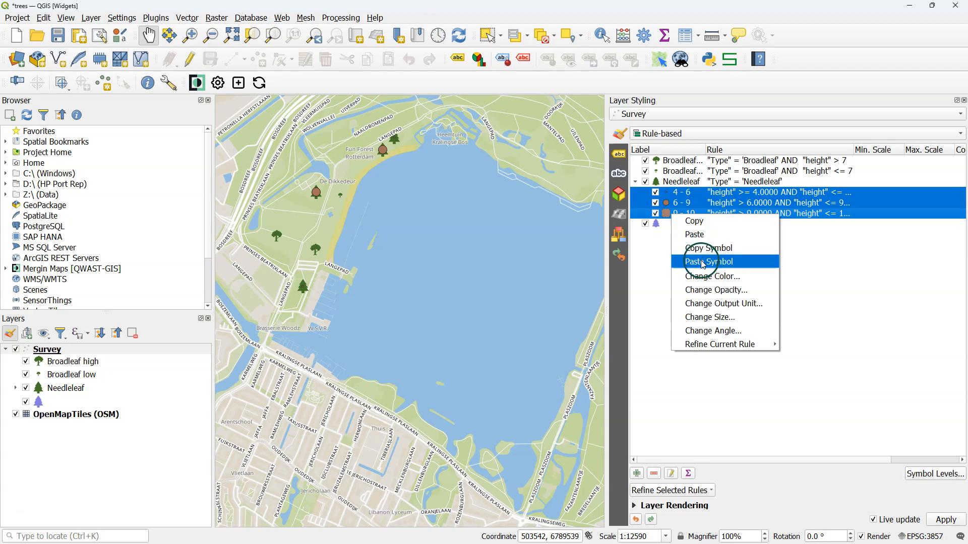
{"action": "left_click", "coordinate": [704, 263]}
{"action": "left_click", "coordinate": [811, 280]}
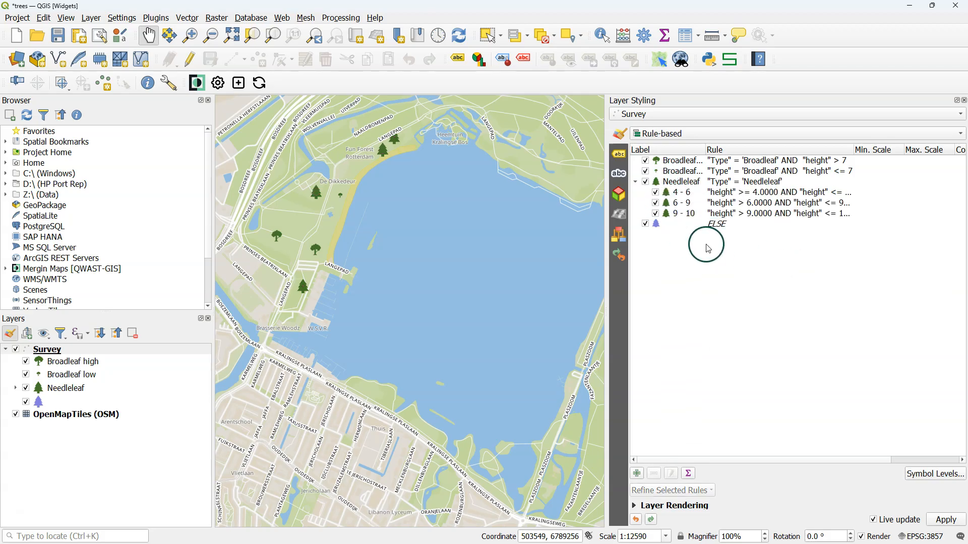
- Set the parent Needleleaf rule's marker size to 0 millimeters and return to the rule list
{"action": "double_click", "coordinate": [660, 182]}
{"action": "left_click", "coordinate": [768, 277]}
{"action": "scroll", "coordinate": [707, 304], "scroll_direction": "down", "scroll_amount": 2}
{"action": "scroll", "coordinate": [706, 305], "scroll_direction": "up", "scroll_amount": 2}
{"action": "left_click_drag", "start_coordinate": [710, 434], "coordinate": [602, 421]}
{"action": "type", "text": "0"}
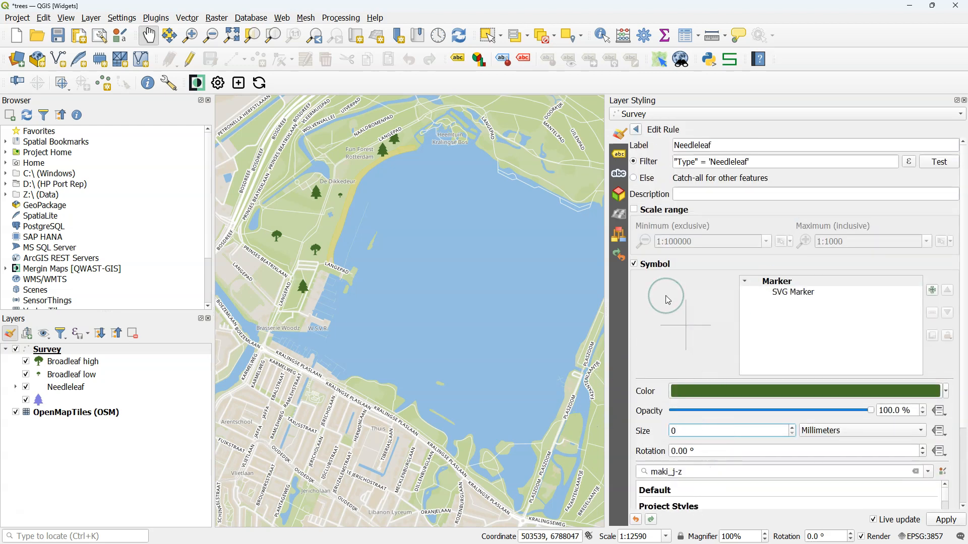
{"action": "left_click", "coordinate": [637, 130]}
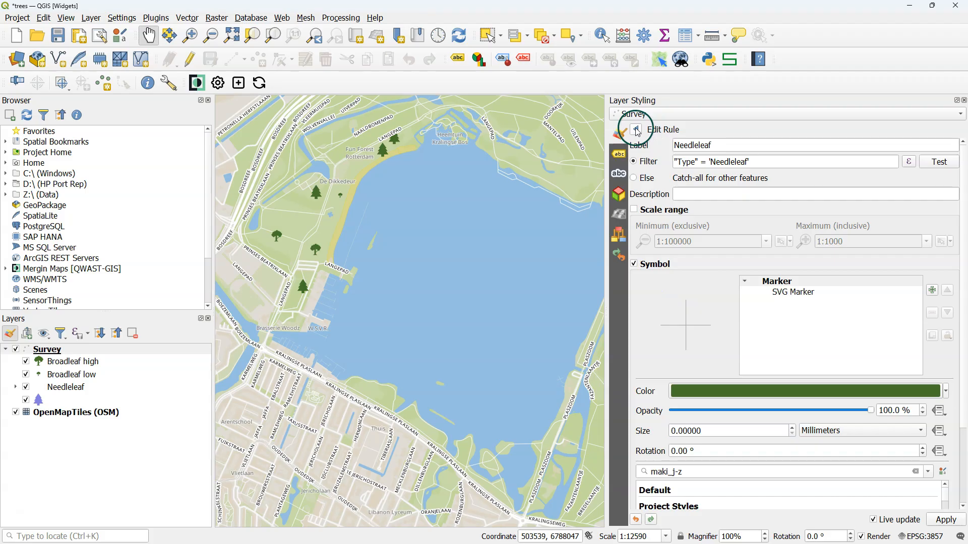
- Reduce the SVG marker's width in the Needleleaf 4 - 6 height sub-rule and return to the rule list
{"action": "double_click", "coordinate": [655, 168]}
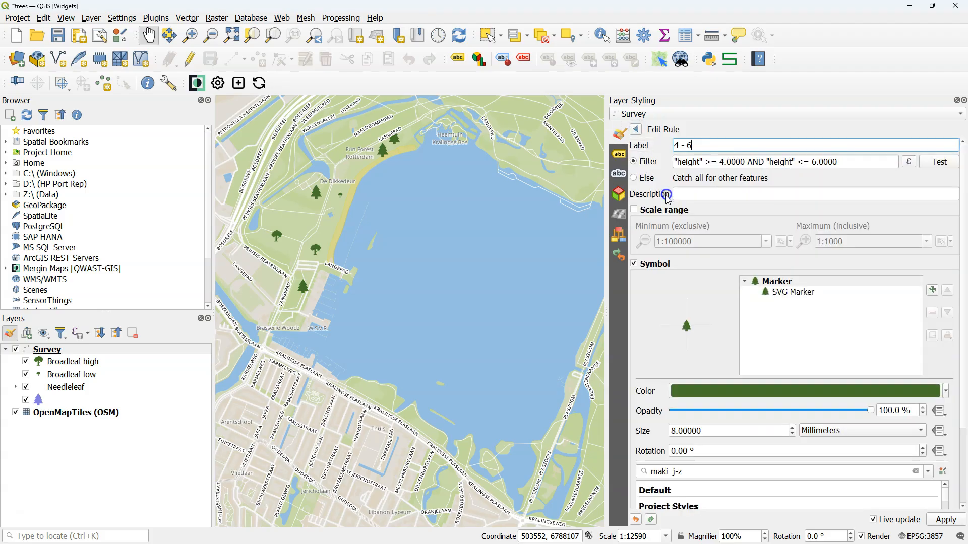
{"action": "left_click", "coordinate": [794, 293]}
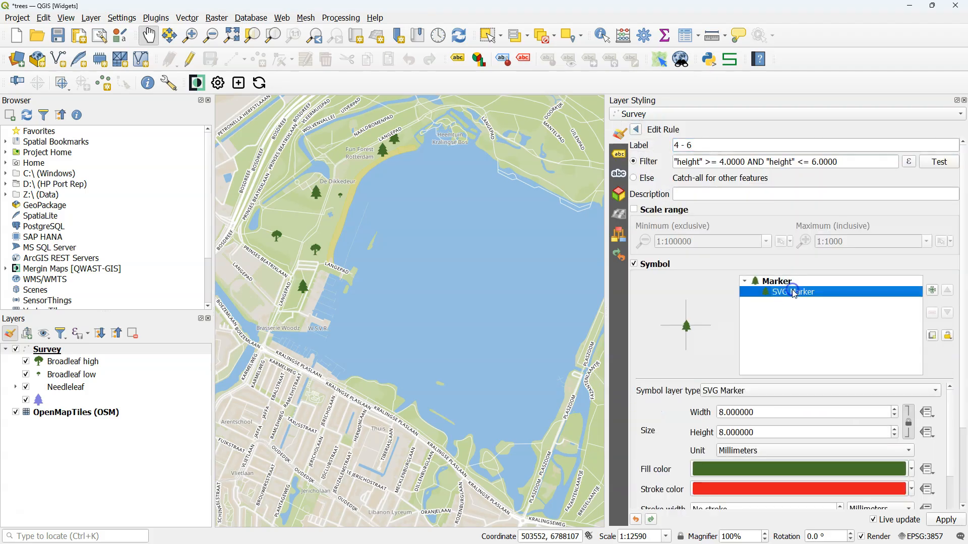
{"action": "left_click", "coordinate": [722, 413]}
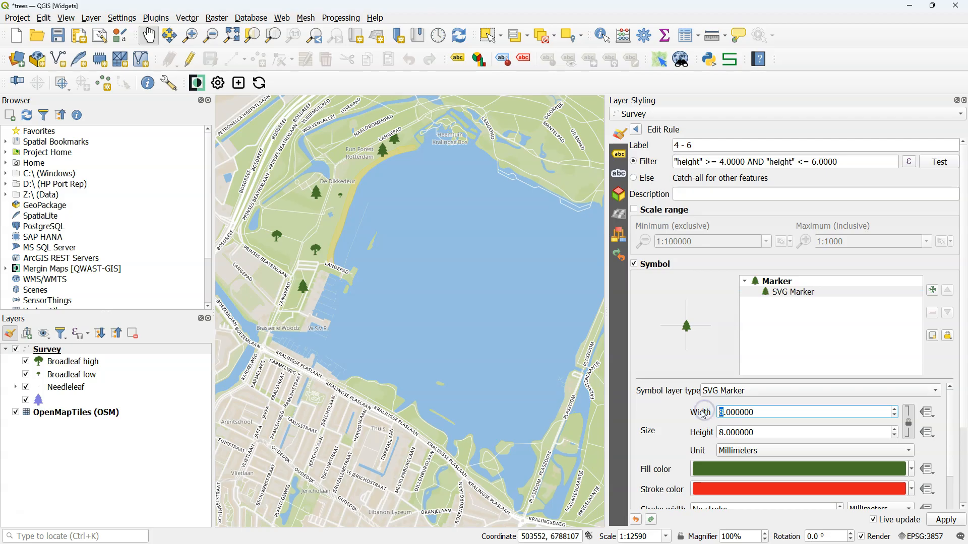
{"action": "left_click", "coordinate": [636, 130]}
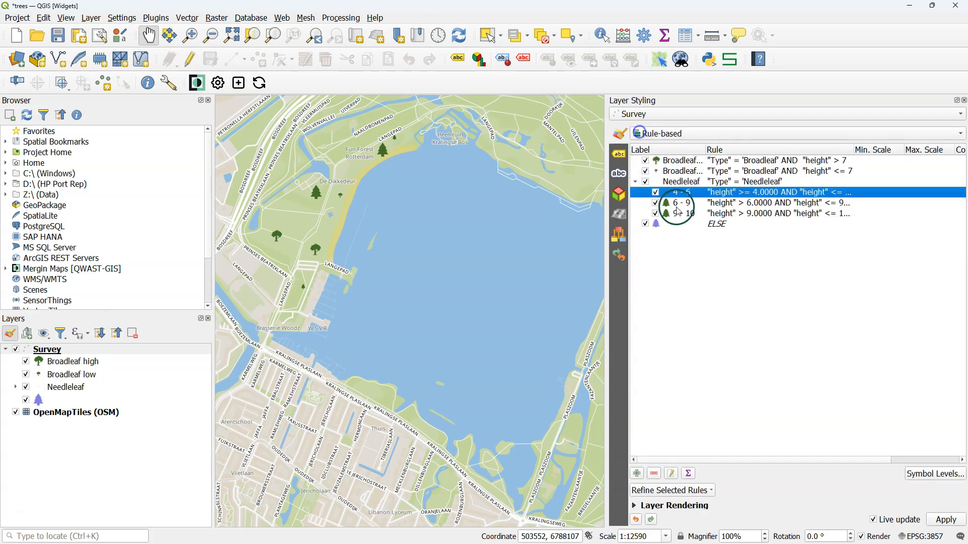
- Reduce the marker size of the Needleleaf 6 - 9 sub-rule and check the 9 - 10 sub-rule's symbol settings
{"action": "double_click", "coordinate": [668, 205]}
{"action": "left_click", "coordinate": [636, 130]}
{"action": "double_click", "coordinate": [675, 213]}
{"action": "left_click", "coordinate": [636, 129]}
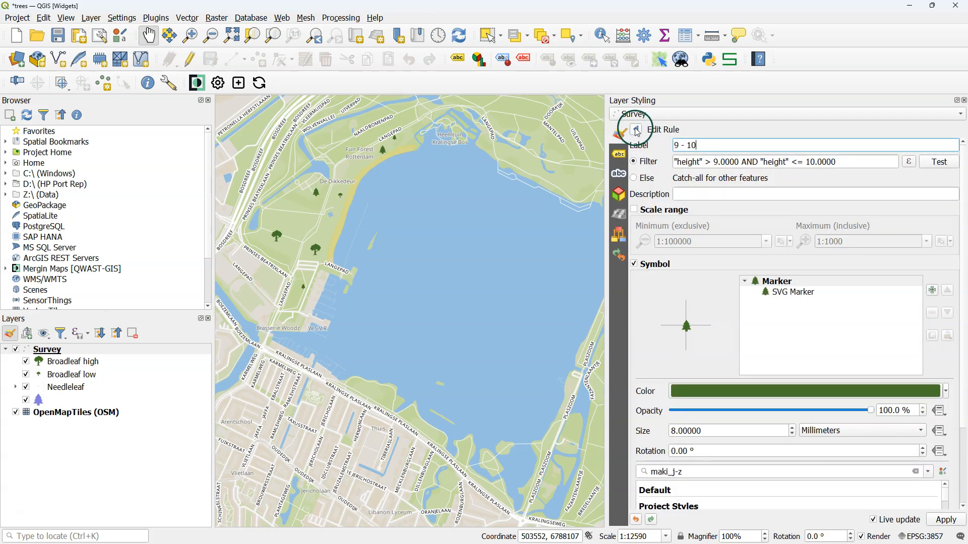
- Save the project and synchronise it with Mergin Maps, and sync the Mergin Maps mobile app to view the restyled trees
{"action": "left_click", "coordinate": [750, 315]}
{"action": "left_click", "coordinate": [259, 83]}
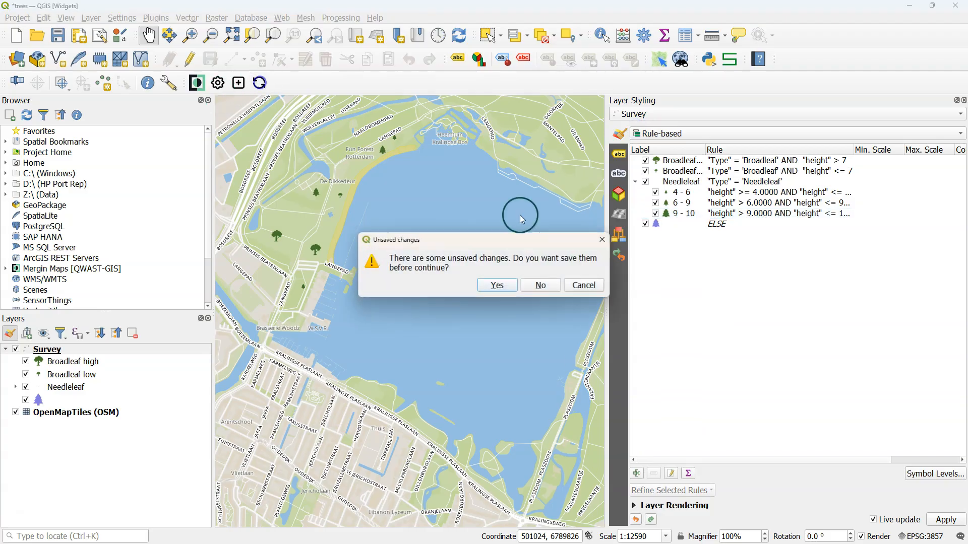
{"action": "left_click", "coordinate": [497, 286]}
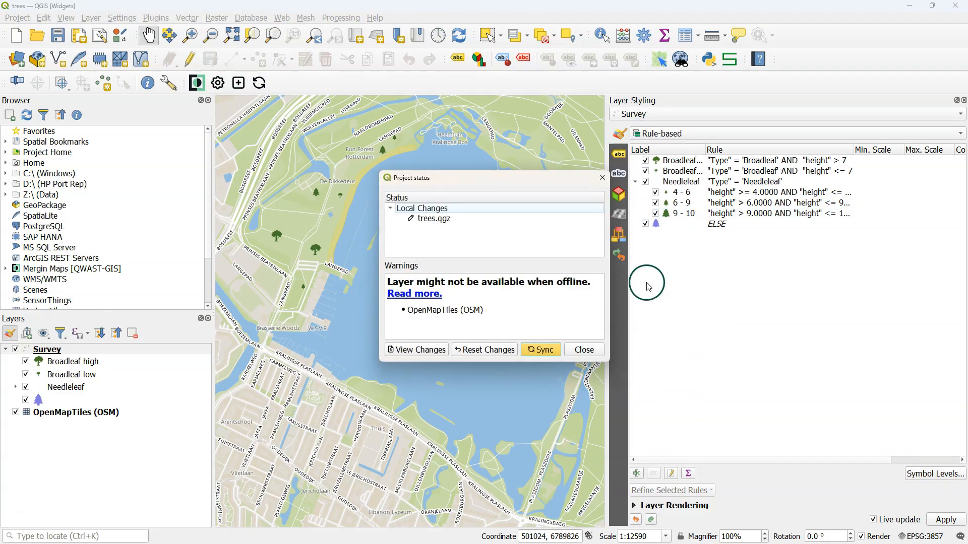
{"action": "left_click", "coordinate": [544, 350]}
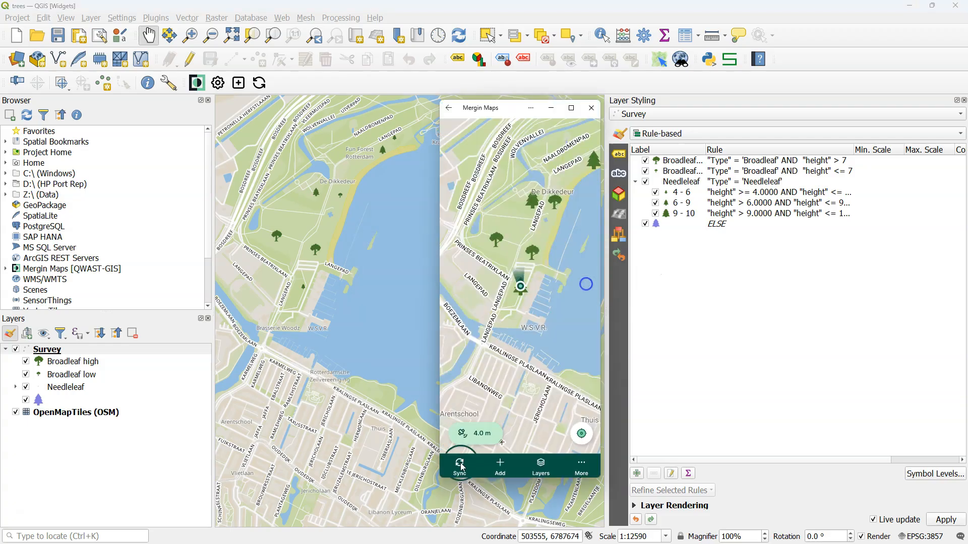
{"action": "left_click", "coordinate": [460, 465]}
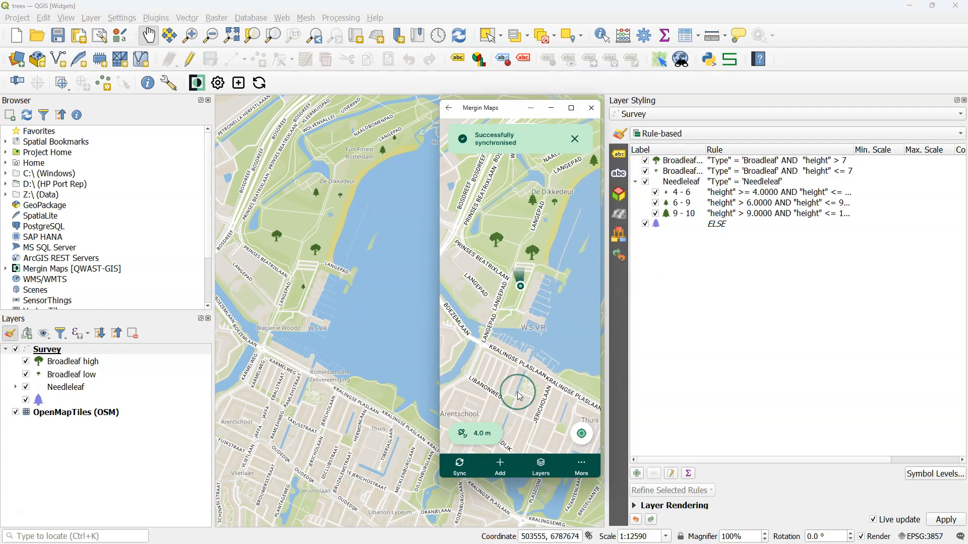
{"action": "left_click_drag", "start_coordinate": [521, 237], "coordinate": [545, 279]}
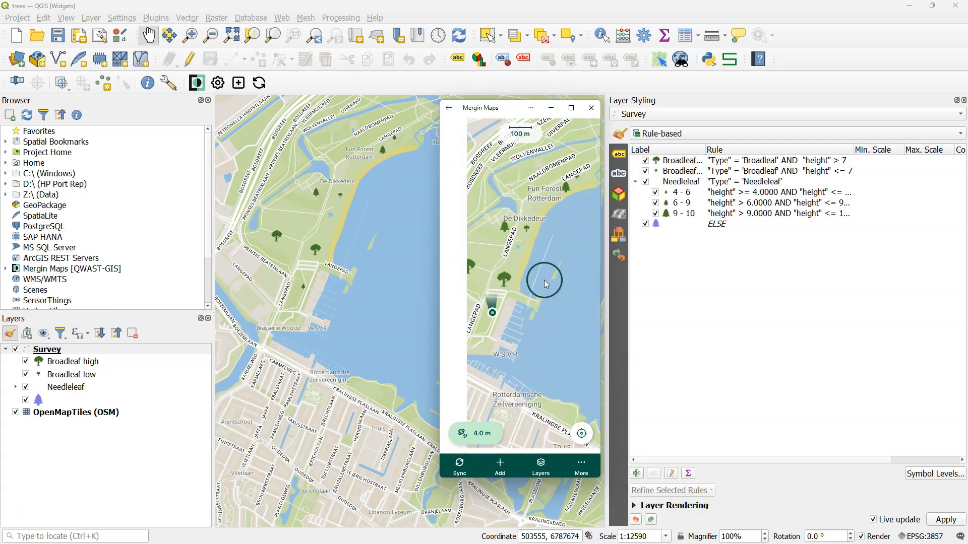
{"action": "left_click", "coordinate": [655, 135]}
{"action": "left_click", "coordinate": [665, 125]}
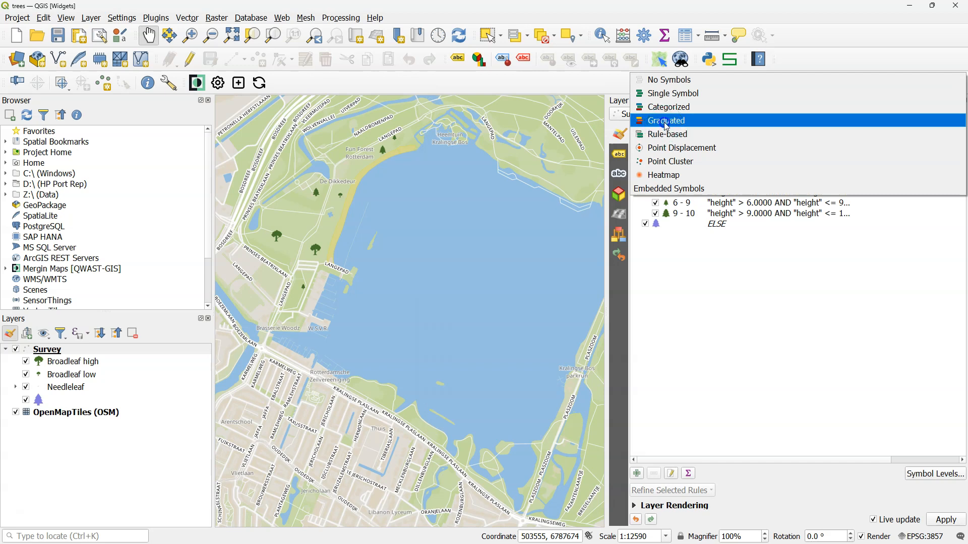
{"action": "left_click", "coordinate": [665, 124]}
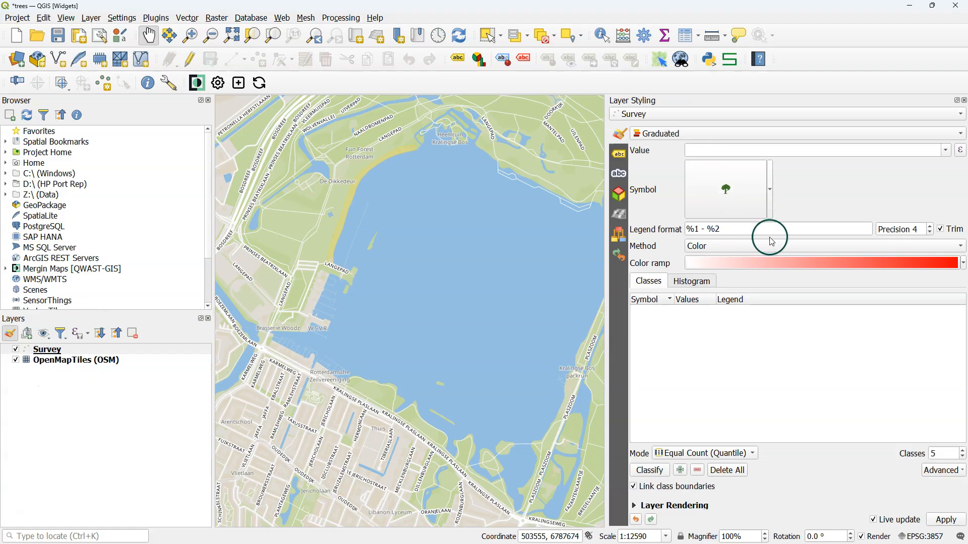
{"action": "left_click", "coordinate": [946, 150]}
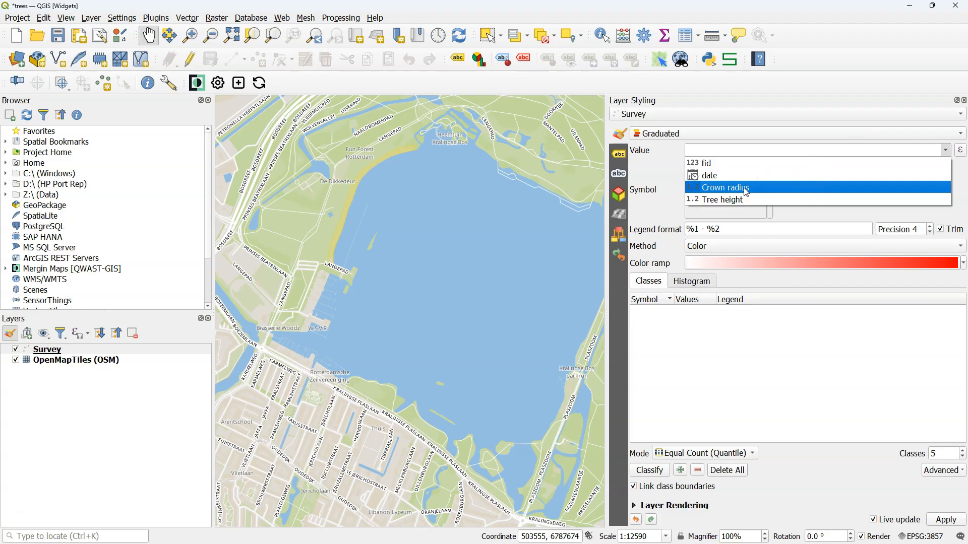
{"action": "left_click", "coordinate": [746, 192]}
{"action": "left_click", "coordinate": [725, 193]}
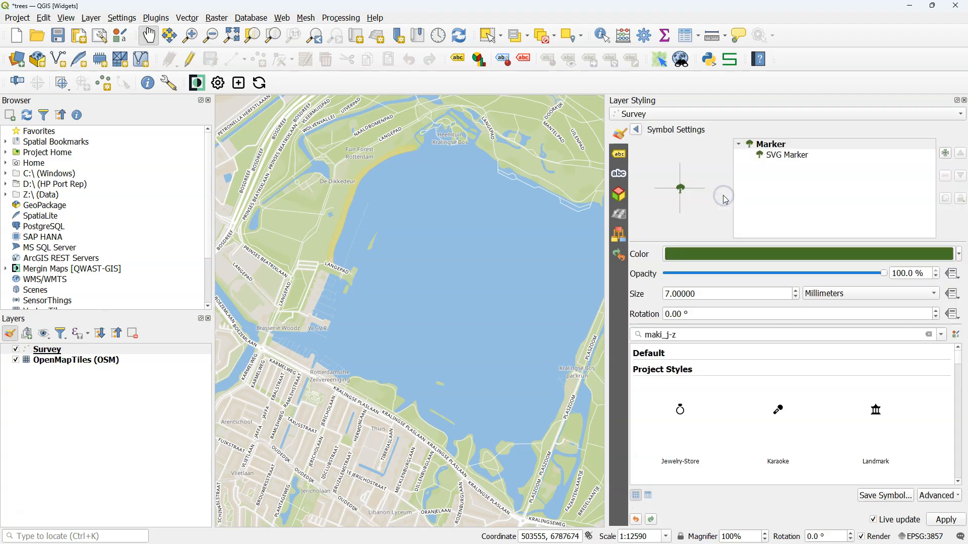
{"action": "left_click", "coordinate": [795, 156]}
{"action": "left_click", "coordinate": [755, 255]}
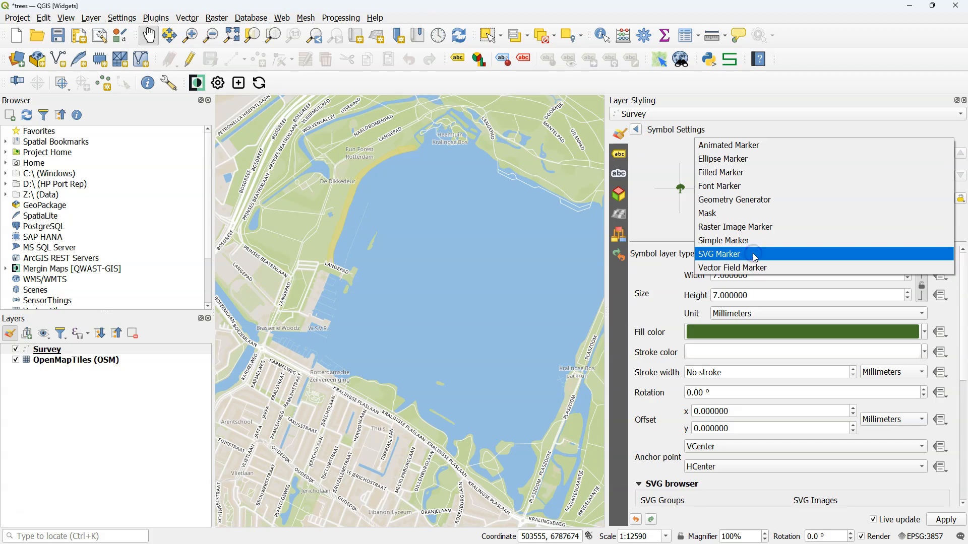
{"action": "left_click", "coordinate": [760, 200]}
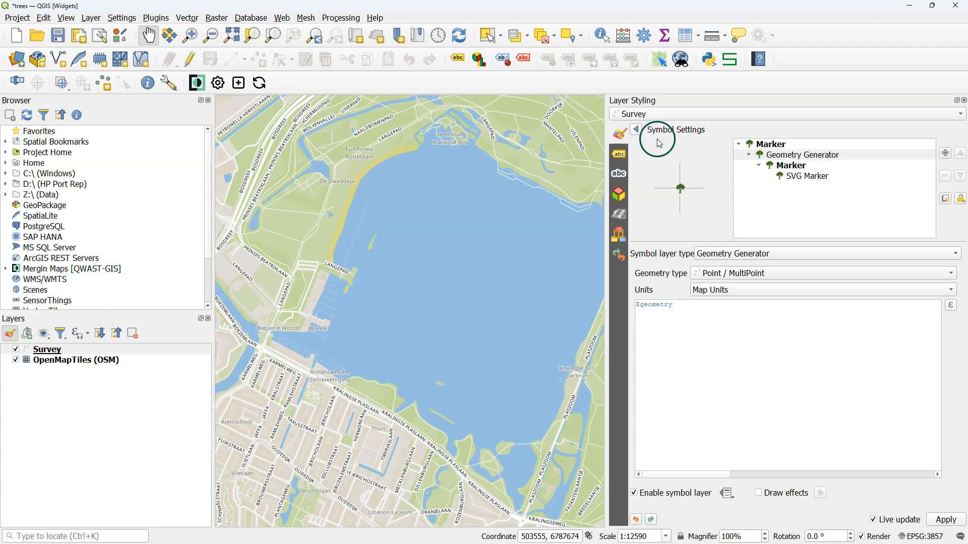
{"action": "left_click", "coordinate": [637, 130]}
- Switch the Survey layer's renderer to Single Symbol and change its simple marker to a Geometry Generator
{"action": "left_click", "coordinate": [638, 133]}
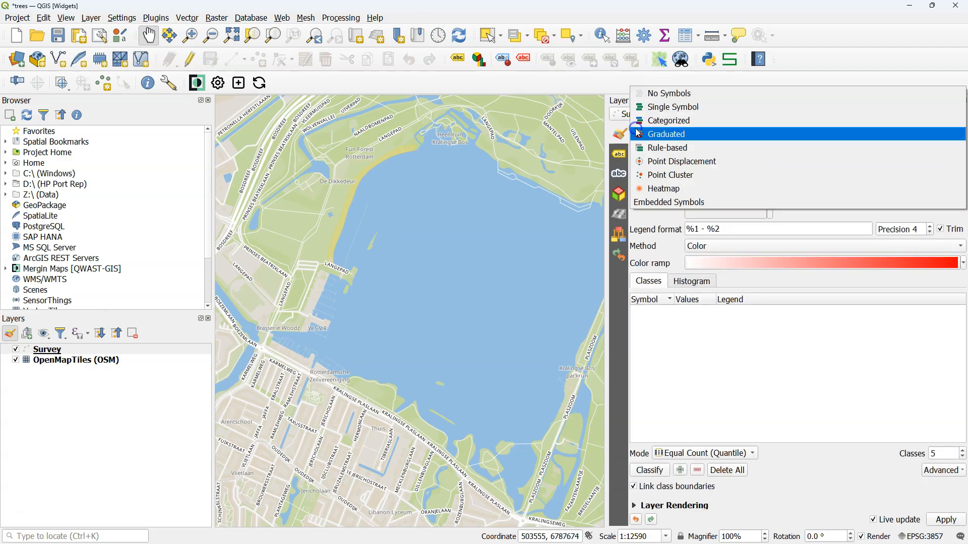
{"action": "left_click", "coordinate": [655, 104]}
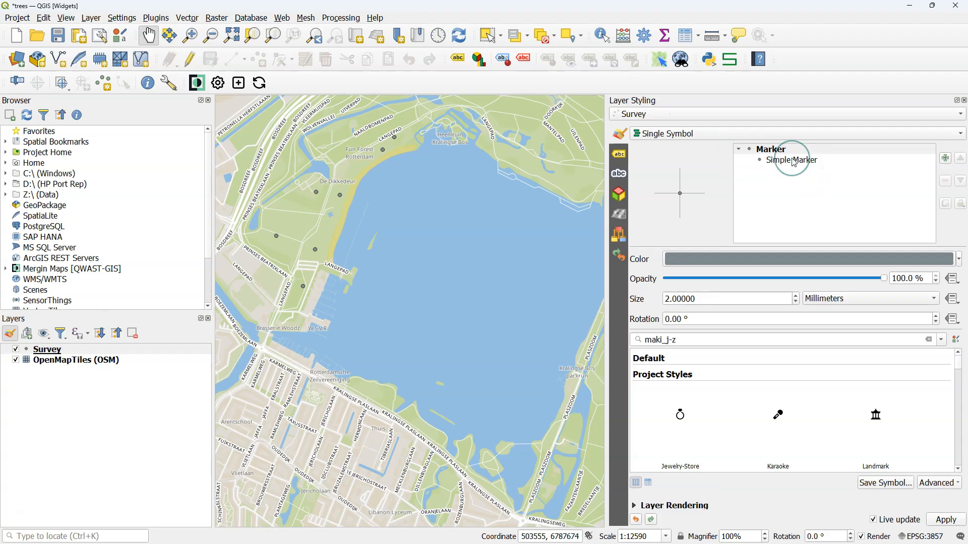
{"action": "left_click", "coordinate": [795, 161]}
{"action": "left_click", "coordinate": [738, 253]}
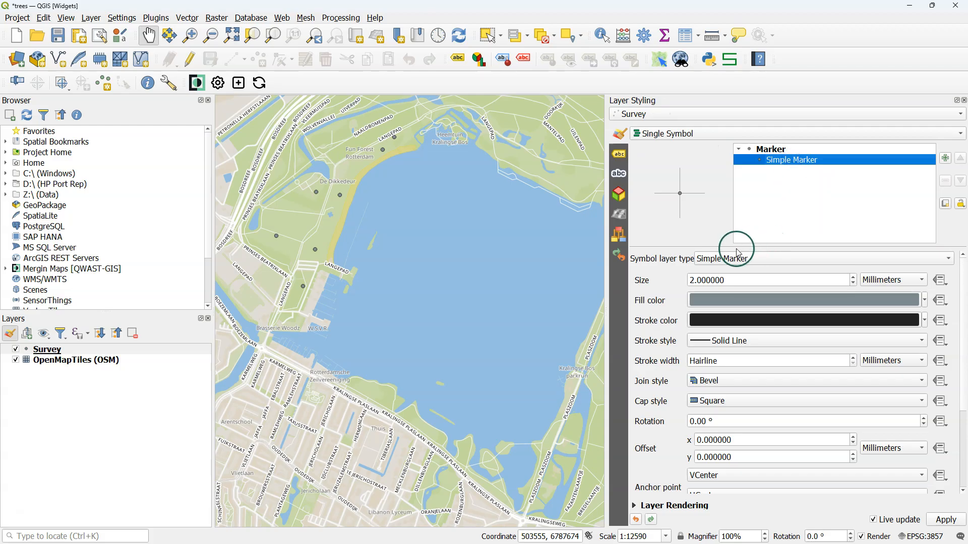
{"action": "left_click", "coordinate": [738, 253]}
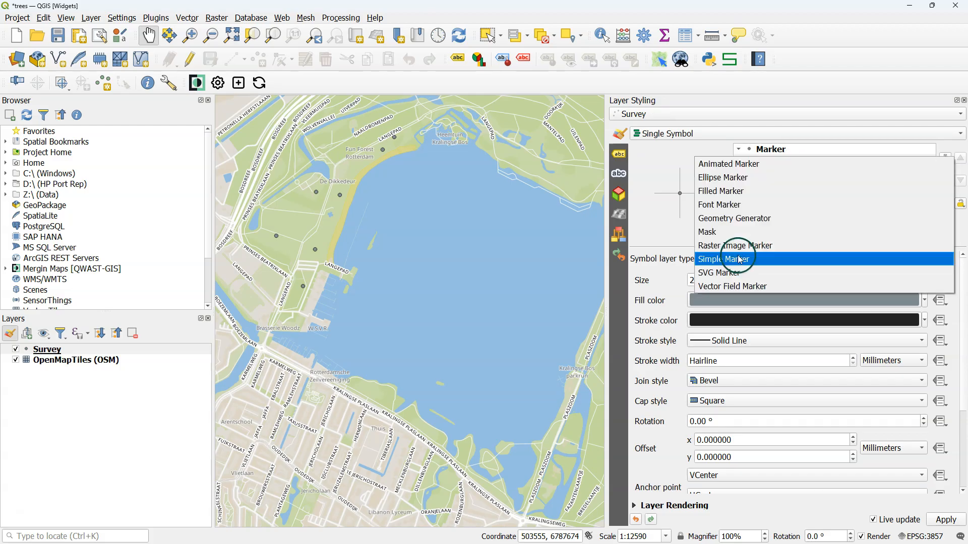
{"action": "left_click", "coordinate": [729, 218]}
- Set the geometry generator's geometry type to Polygon / MultiPolygon
{"action": "left_click", "coordinate": [802, 184]}
{"action": "left_click", "coordinate": [637, 309]}
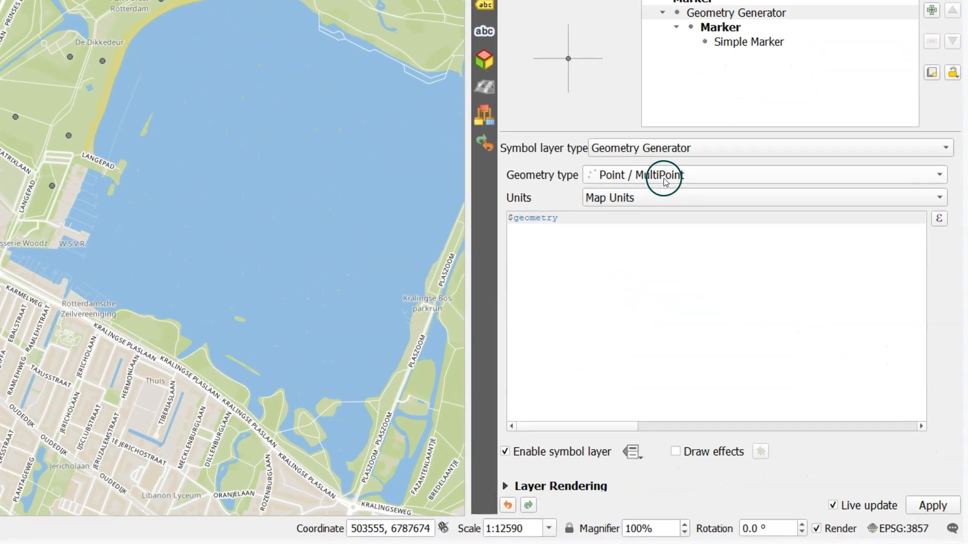
{"action": "left_click", "coordinate": [750, 280]}
{"action": "left_click", "coordinate": [663, 137]}
- Start a buffer expression around the existing geometry, entering buffer($geometry, without a distance
{"action": "left_click", "coordinate": [509, 217]}
{"action": "type", "text": "buffe"}
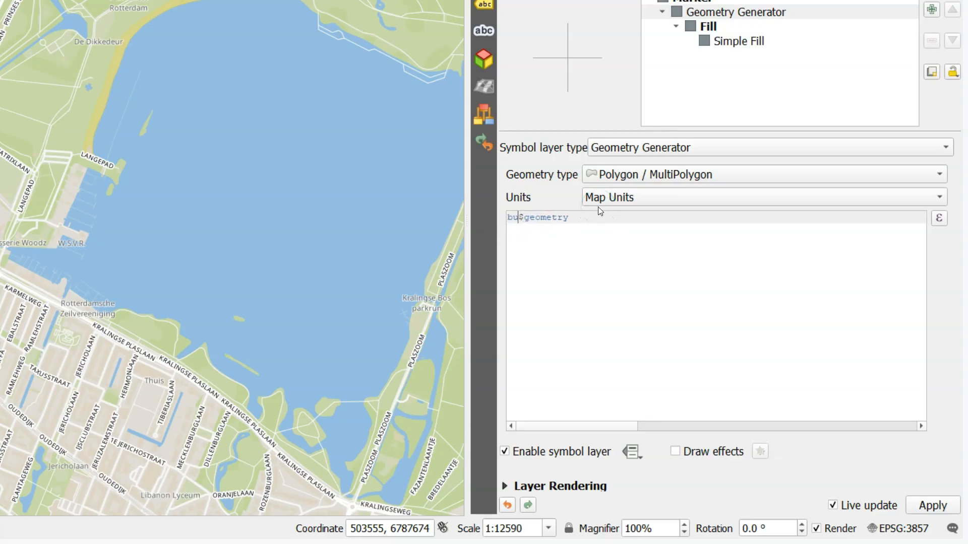
{"action": "type", "text": "r("}
{"action": "left_click", "coordinate": [599, 209]}
{"action": "left_click", "coordinate": [754, 208]}
{"action": "type", "text": ",50"}
{"action": "key", "text": "BackSpace"}
{"action": "key", "text": "BackSpace"}
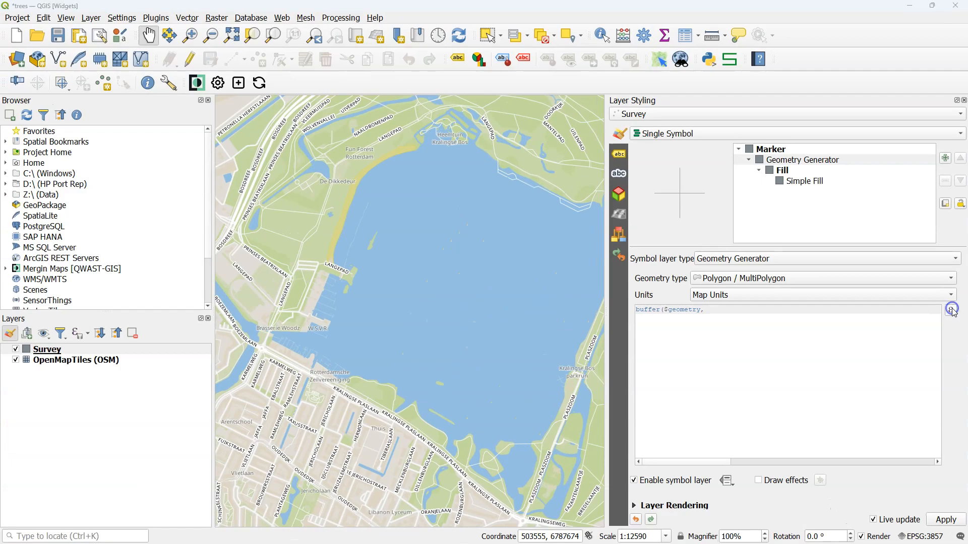
- Complete the expression with the crown radius field as the distance, giving buffer($geometry, "crown_radius")
{"action": "left_click", "coordinate": [946, 268]}
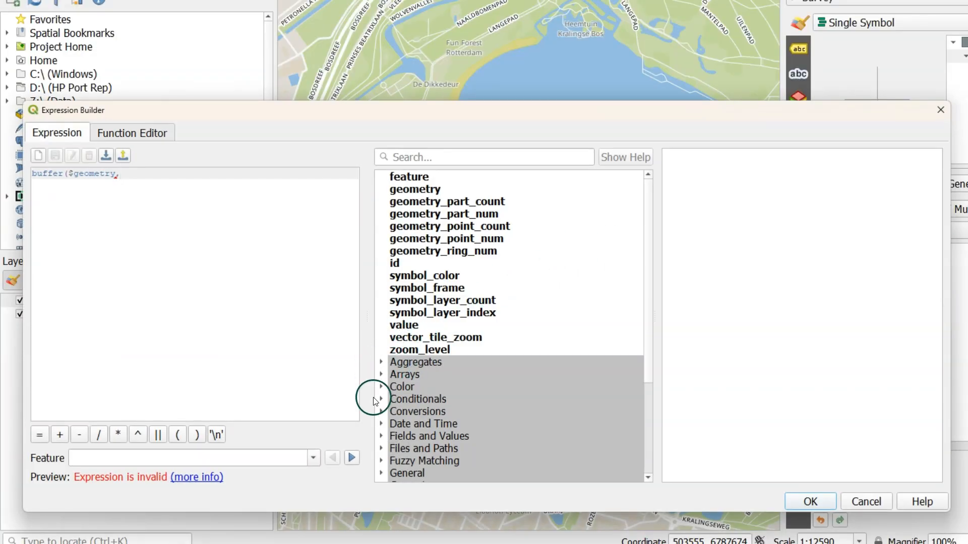
{"action": "scroll", "coordinate": [391, 412], "scroll_direction": "down", "scroll_amount": 2}
{"action": "left_click", "coordinate": [388, 361]}
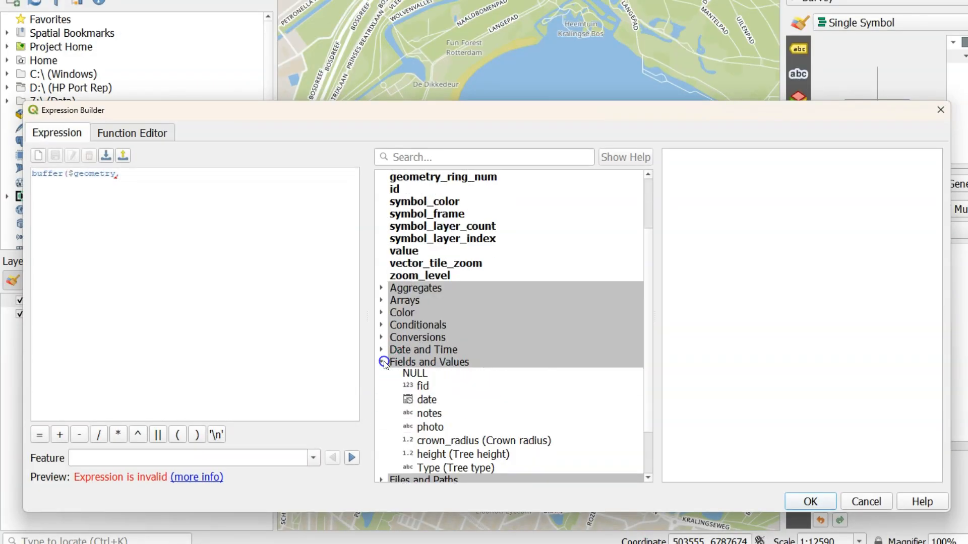
{"action": "scroll", "coordinate": [485, 381], "scroll_direction": "down", "scroll_amount": 1}
{"action": "double_click", "coordinate": [446, 442]}
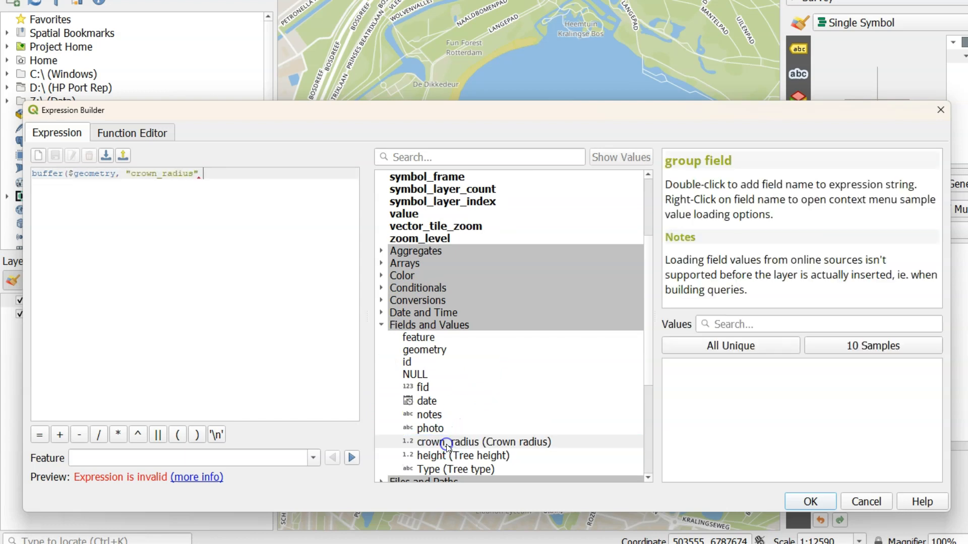
{"action": "type", "text": ","}
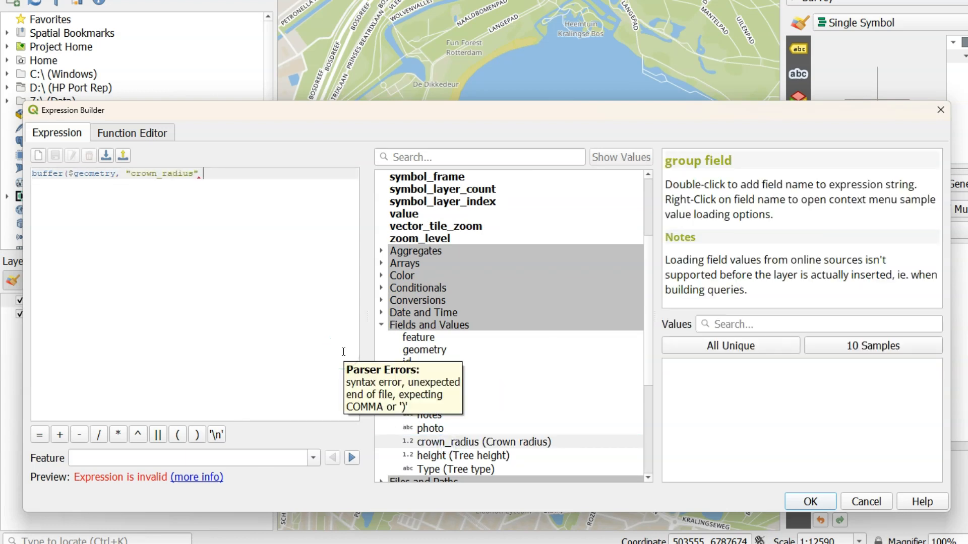
{"action": "type", "text": ")"}
{"action": "left_click", "coordinate": [810, 501]}
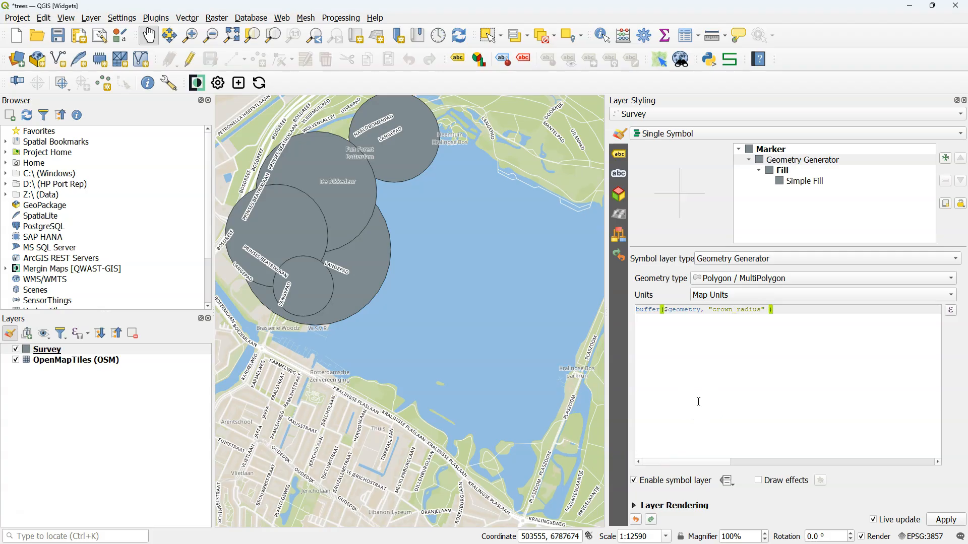
- Divide "crown_radius" by 10 in the buffer expression
{"action": "left_click", "coordinate": [767, 310]}
{"action": "type", "text": "/ "}
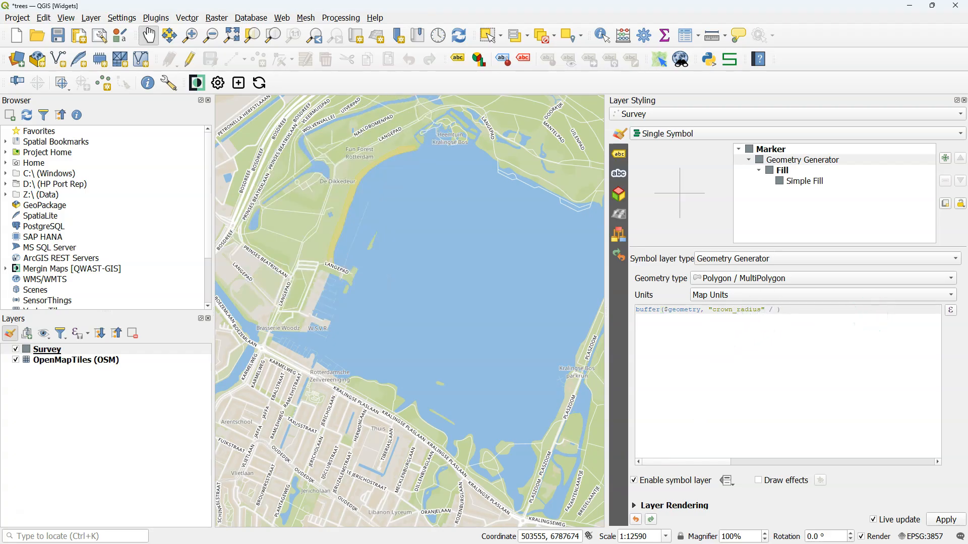
{"action": "type", "text": "10"}
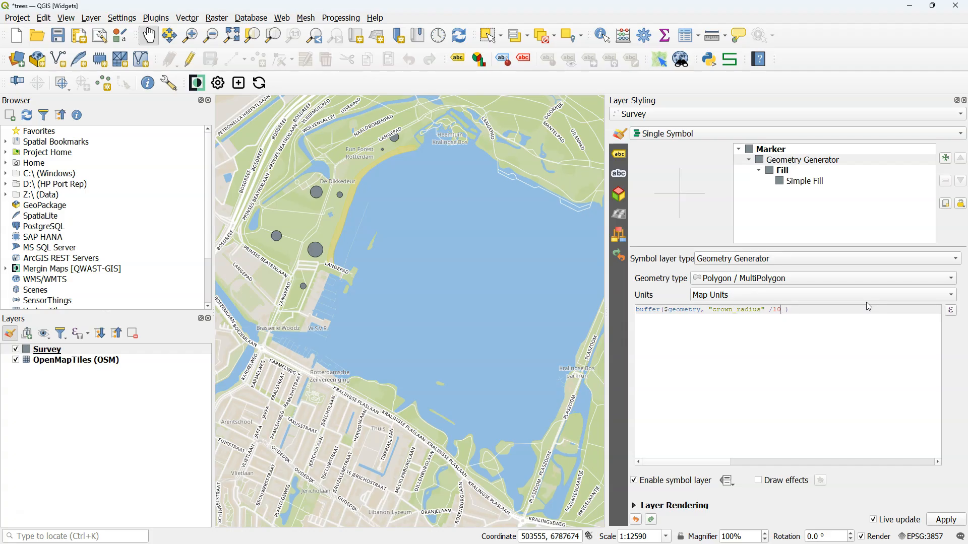
- Set the simple fill's color to green #33a02c and reduce its opacity so the circles are semi-transparent
{"action": "left_click", "coordinate": [792, 183]}
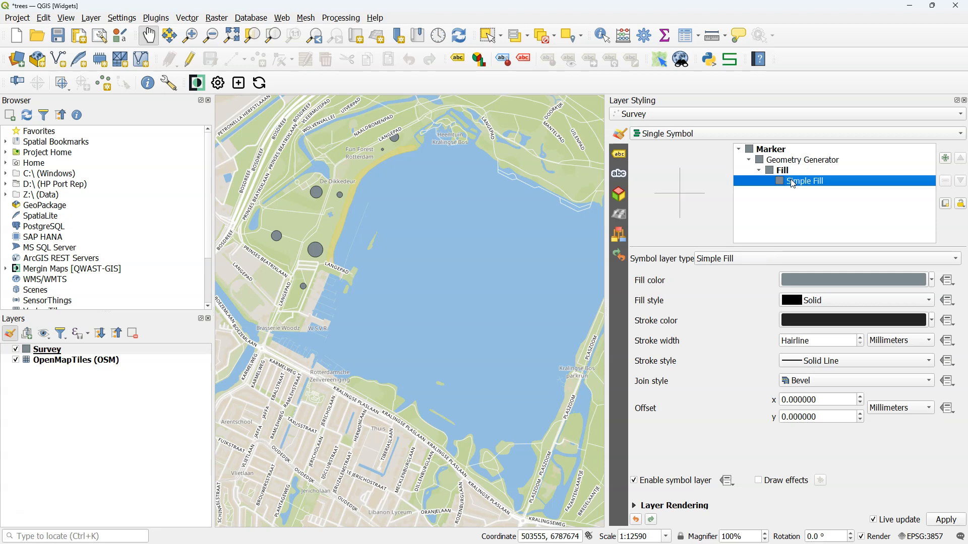
{"action": "left_click", "coordinate": [878, 281]}
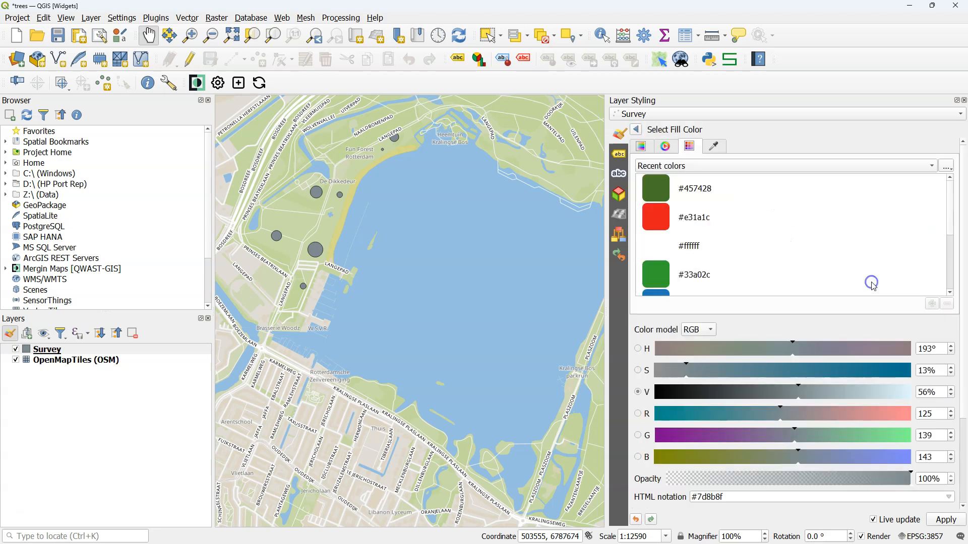
{"action": "left_click", "coordinate": [654, 269]}
{"action": "left_click", "coordinate": [626, 134]}
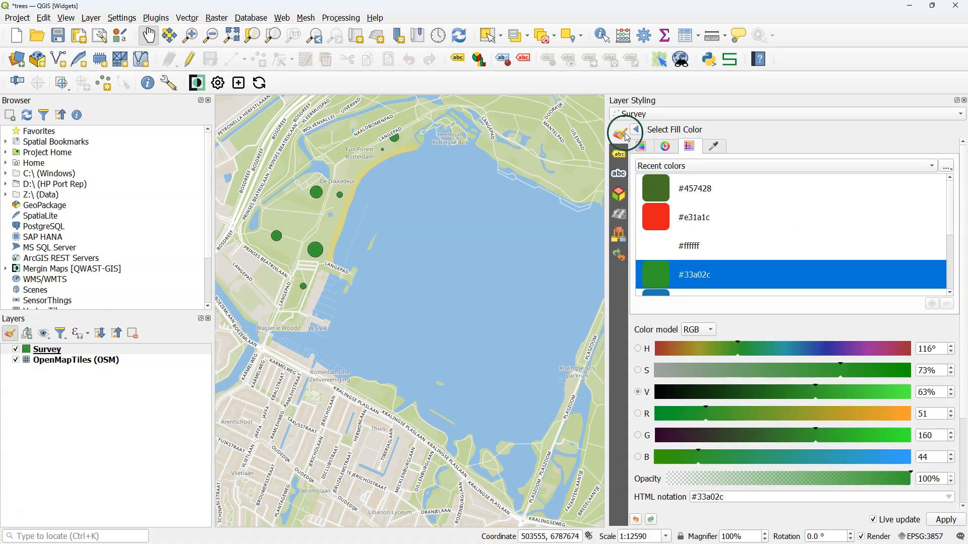
{"action": "left_click", "coordinate": [804, 277]}
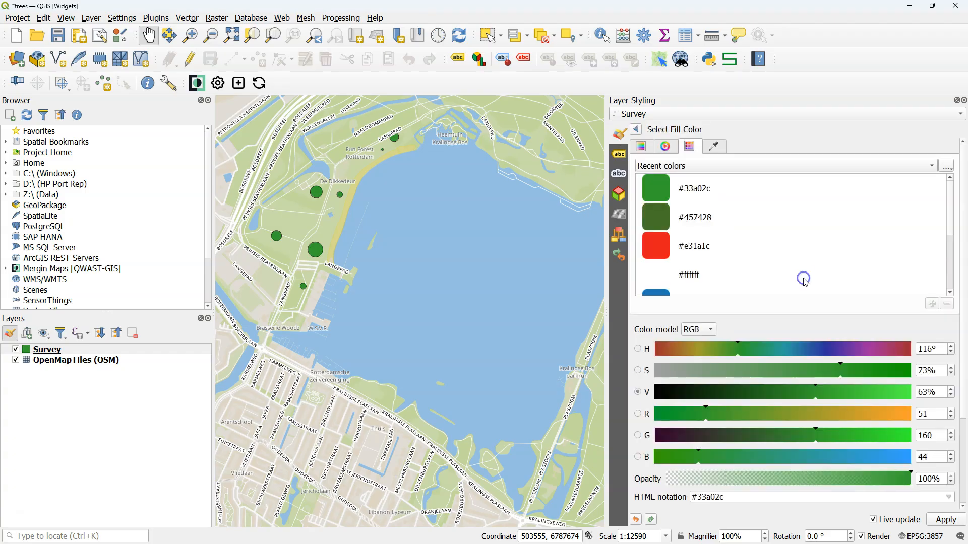
{"action": "left_click_drag", "start_coordinate": [906, 479], "coordinate": [828, 467]}
{"action": "left_click", "coordinate": [636, 130]}
- Set the simple fill's stroke color to dark green #457428
{"action": "left_click", "coordinate": [846, 328]}
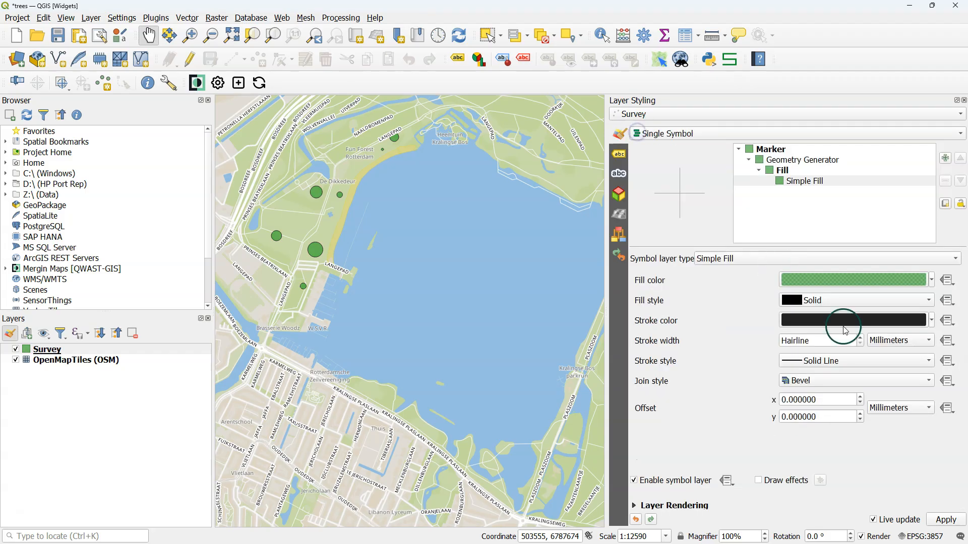
{"action": "left_click", "coordinate": [922, 326]}
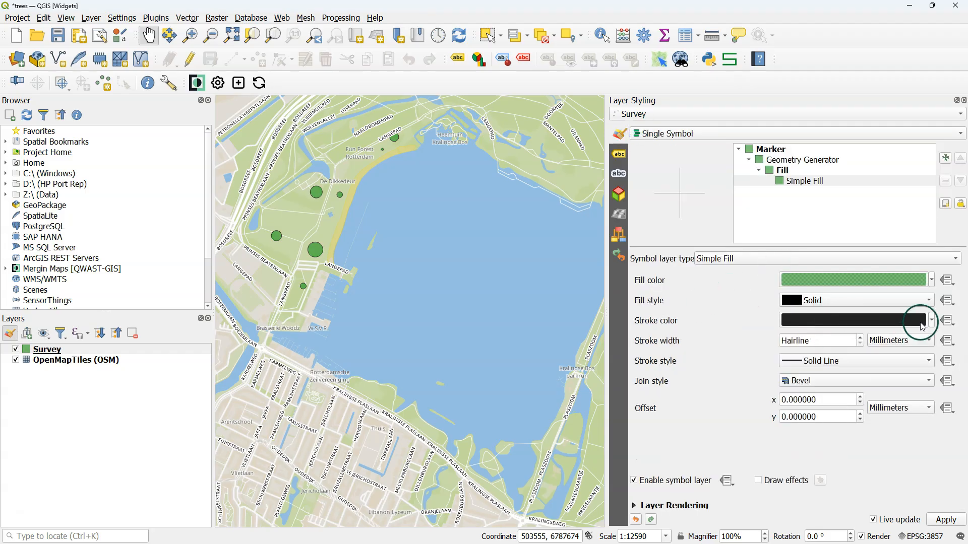
{"action": "left_click", "coordinate": [805, 217]}
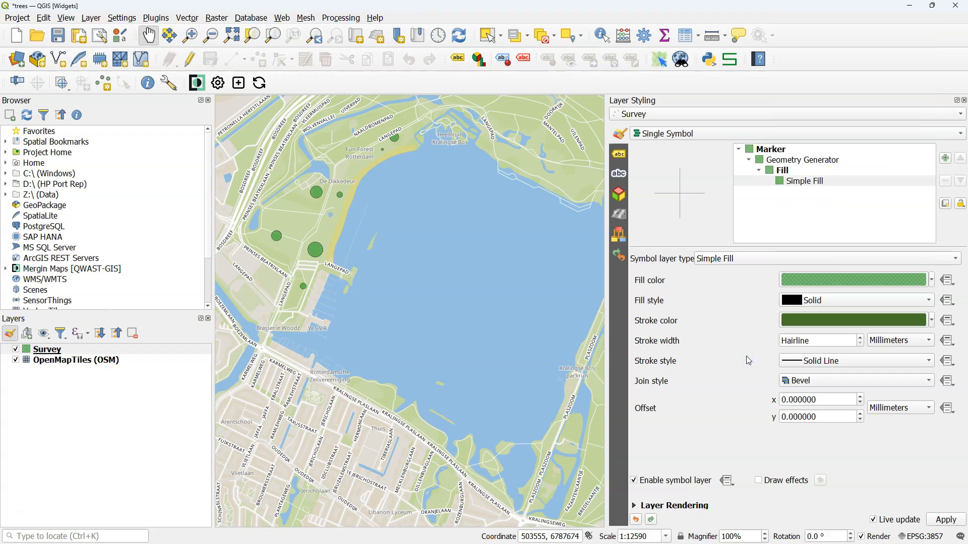
- Save the project over the externally modified file, synchronise it with Mergin Maps, and sync the mobile app
{"action": "left_click", "coordinate": [58, 35]}
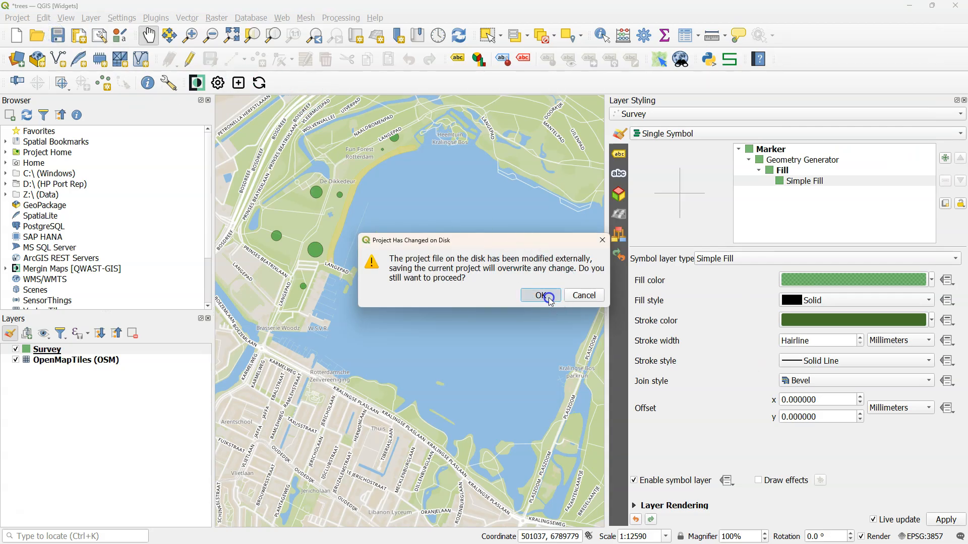
{"action": "left_click", "coordinate": [541, 296]}
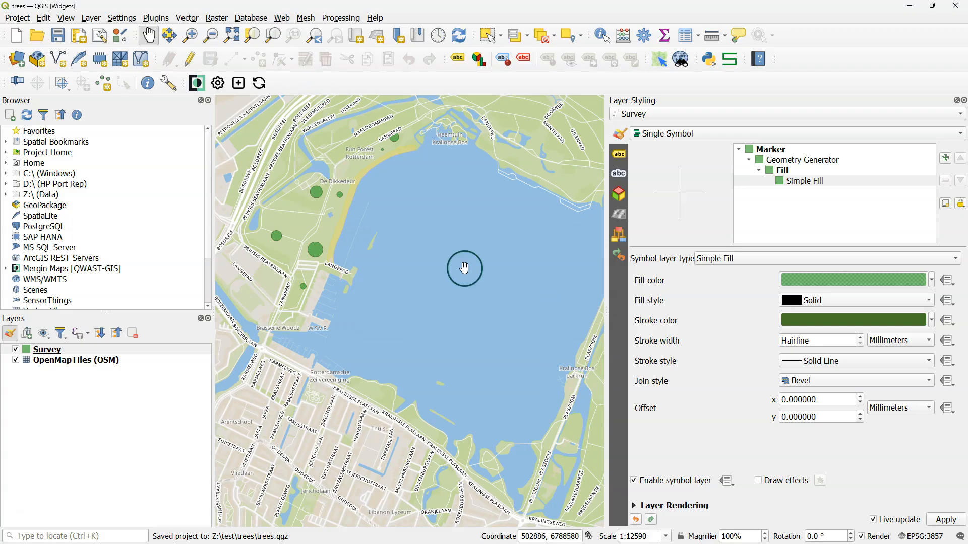
{"action": "left_click", "coordinate": [261, 83]}
{"action": "left_click", "coordinate": [539, 346]}
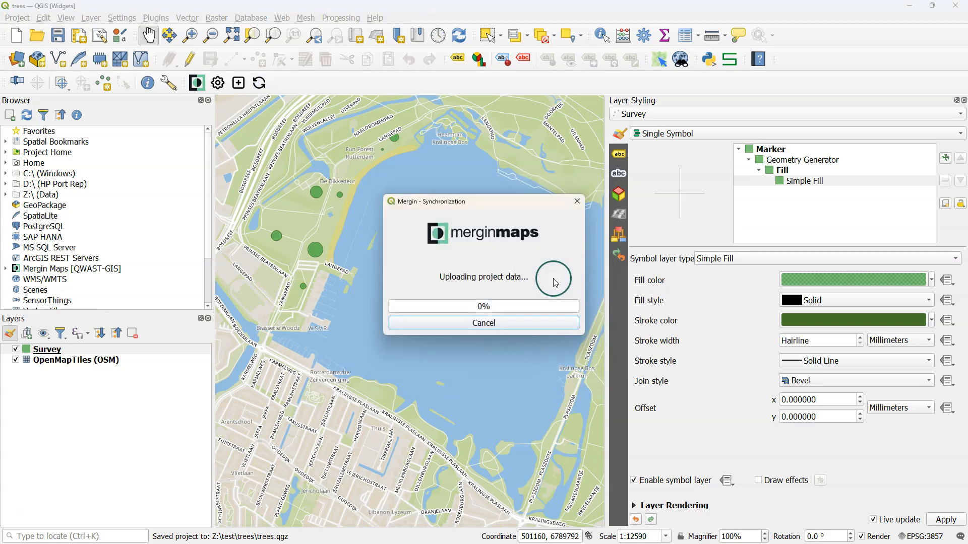
{"action": "left_click", "coordinate": [579, 284]}
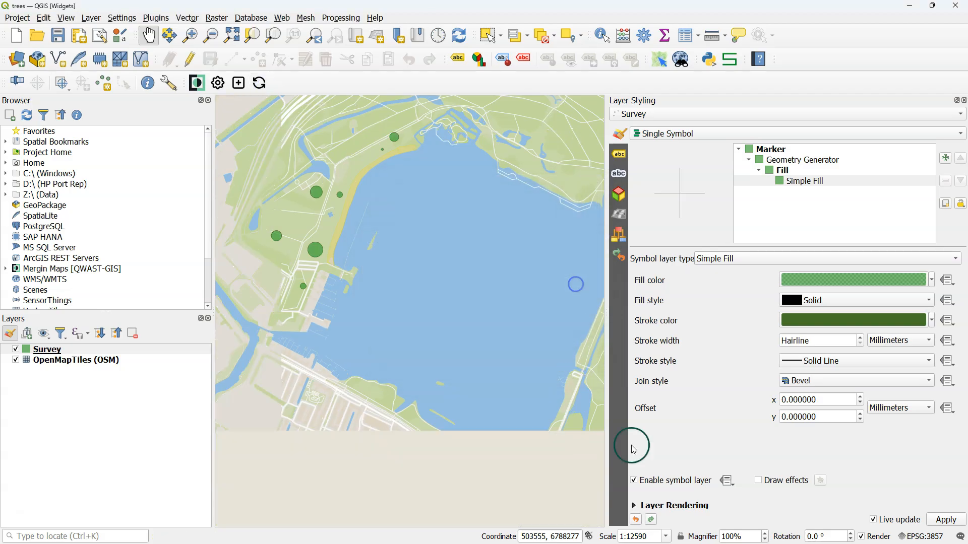
{"action": "left_click", "coordinate": [460, 467]}
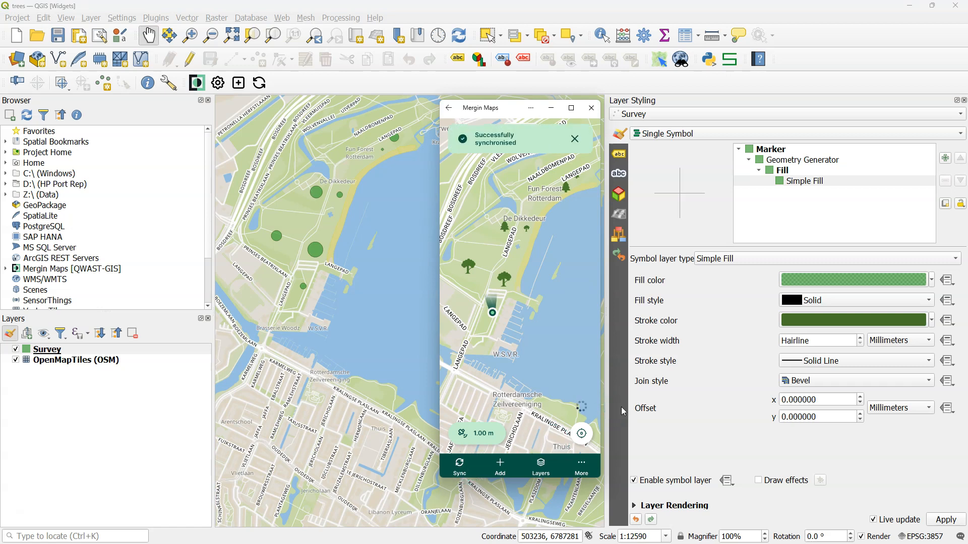